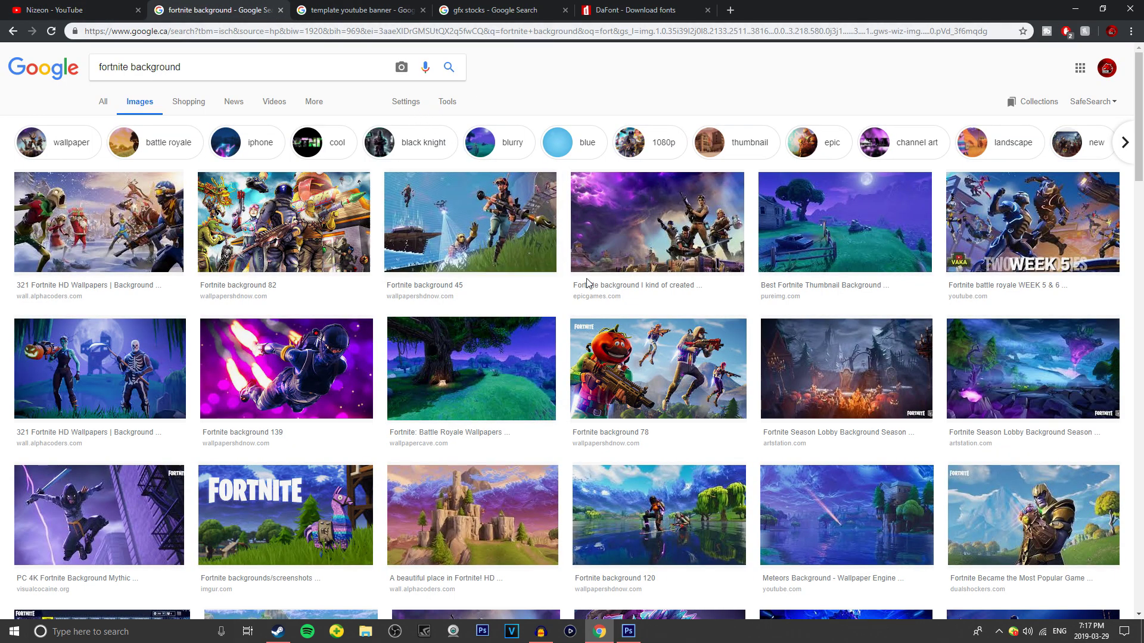
left_click(641, 634)
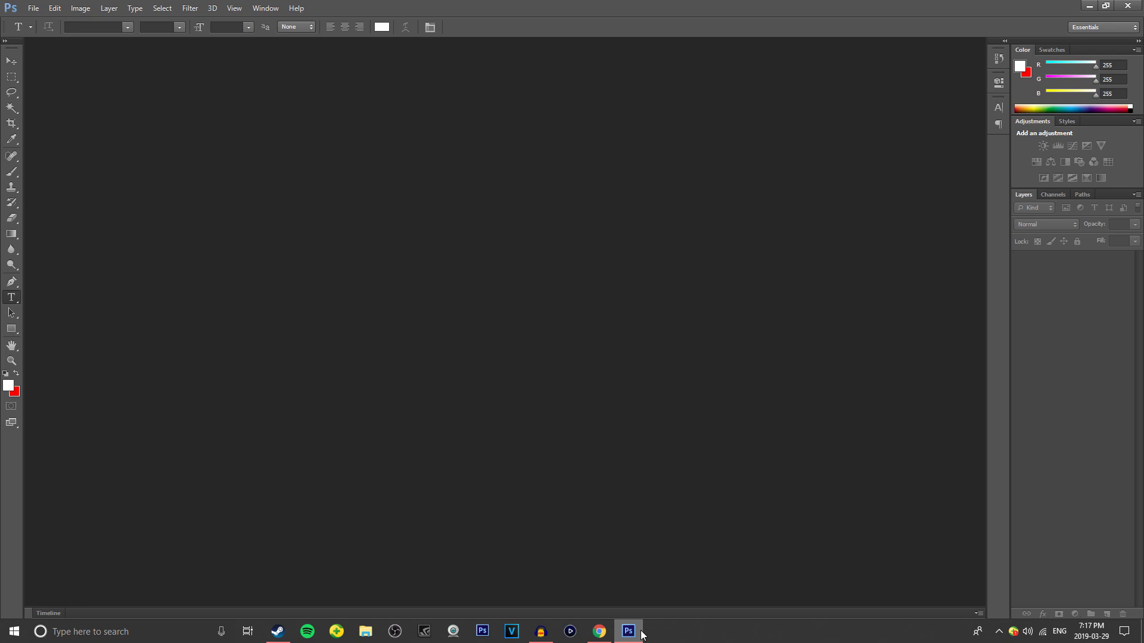
left_click(642, 634)
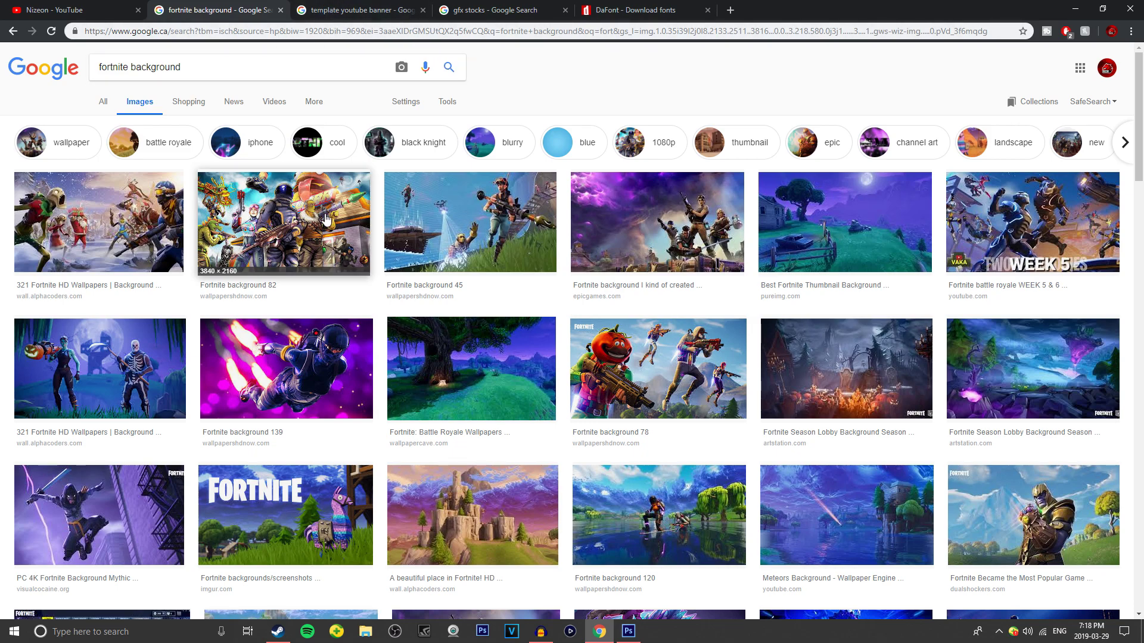
Step: Browse the Fortnite background image results and preview the Fortnite background 139 picture
scroll(333, 269, "down", 2)
scroll(411, 303, "down", 5)
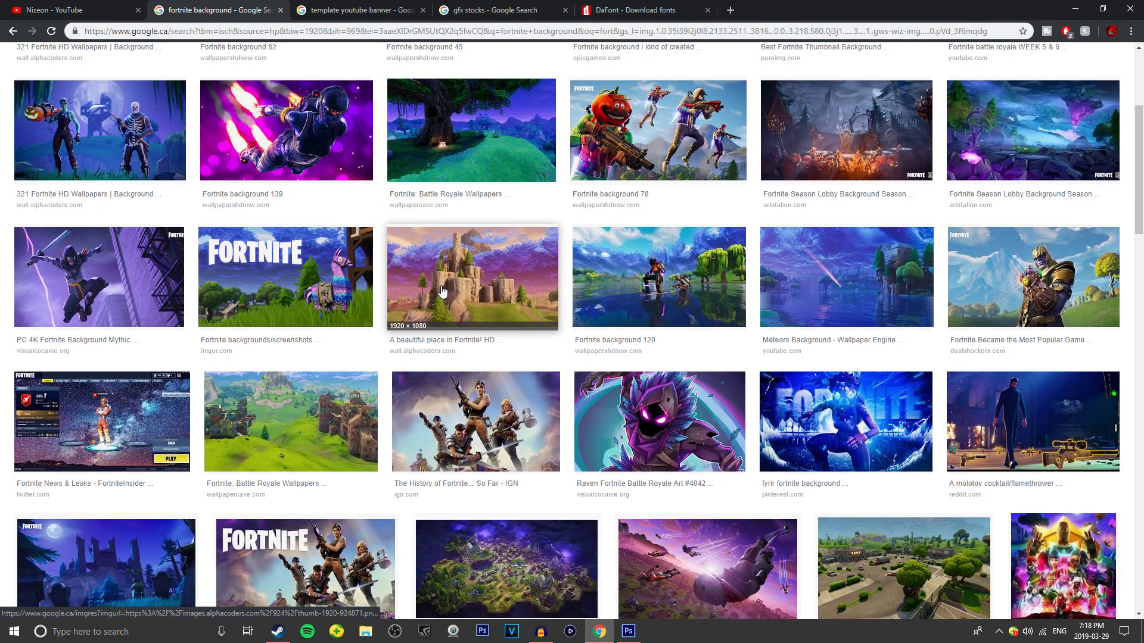
scroll(441, 290, "down", 6)
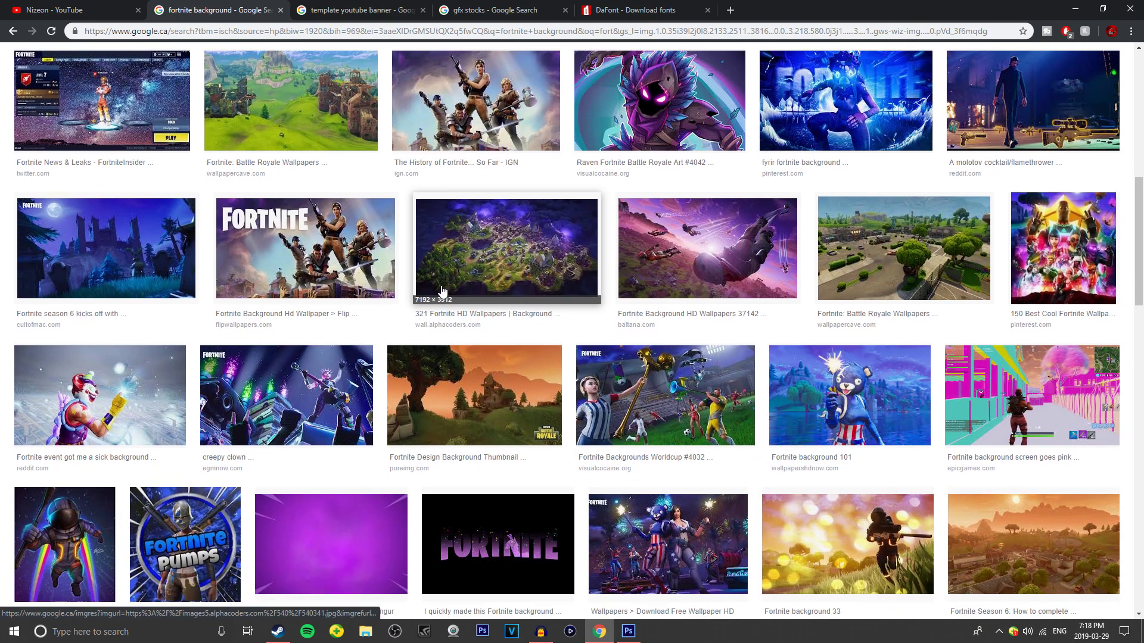
scroll(460, 296, "up", 15)
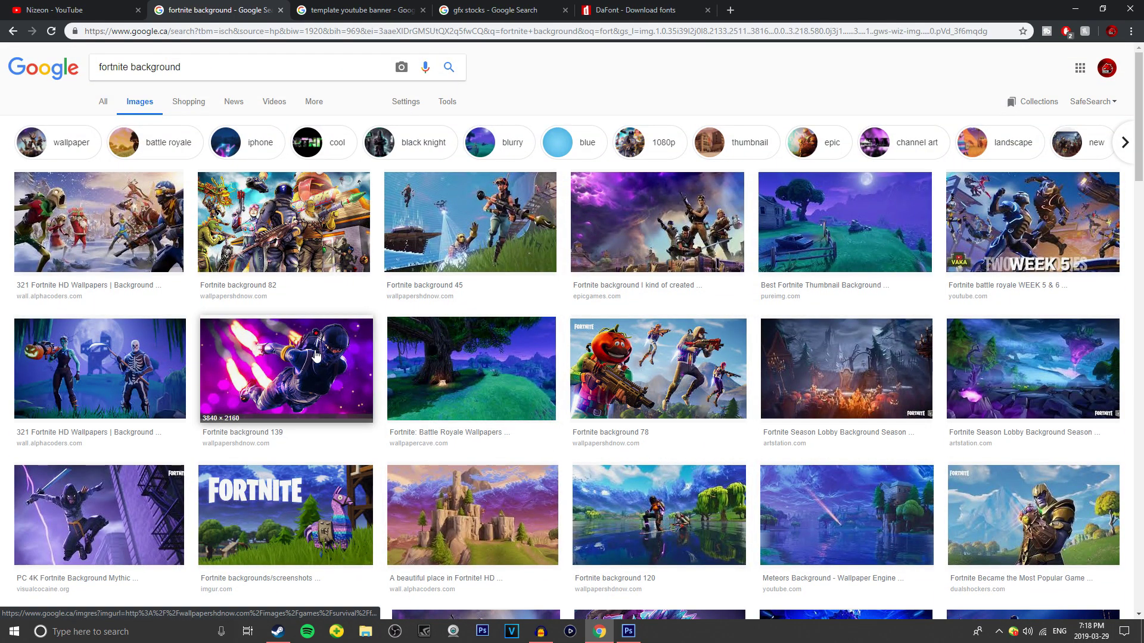
left_click(316, 356)
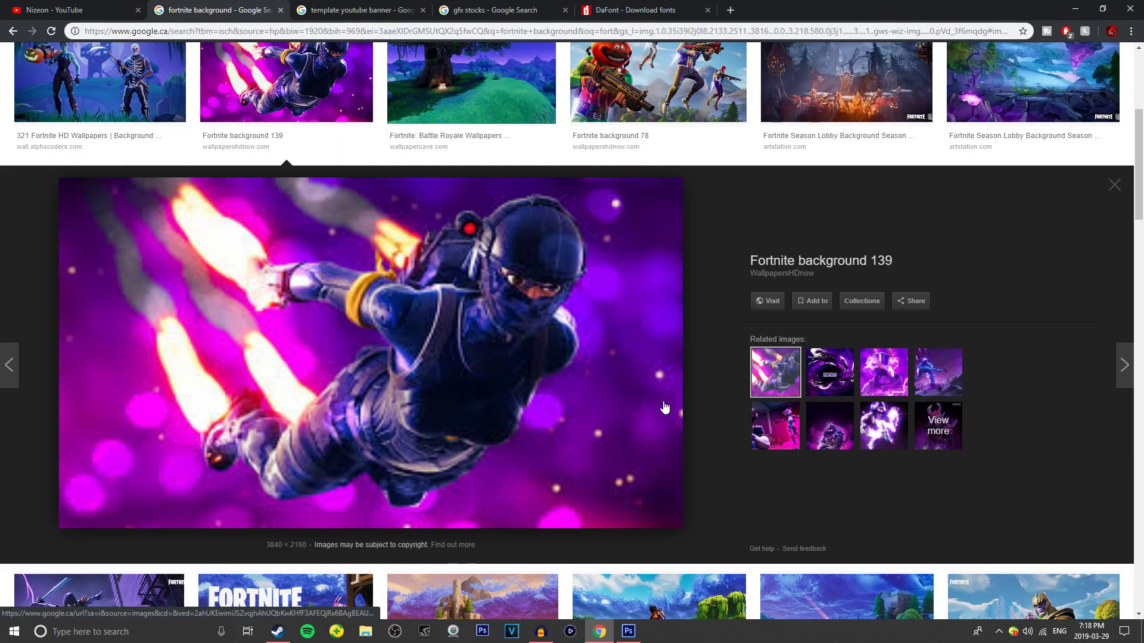
left_click(1118, 183)
scroll(471, 245, "up", 4)
left_click(304, 283)
scroll(517, 382, "up", 2)
scroll(578, 388, "down", 2)
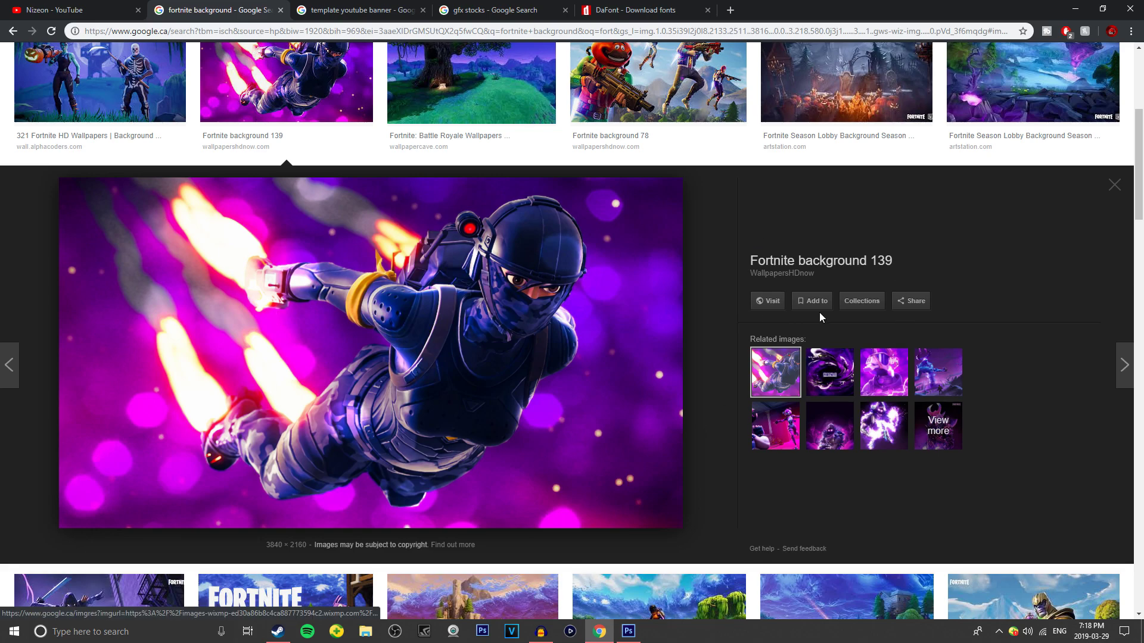
left_click(1113, 186)
scroll(643, 255, "up", 3)
scroll(642, 255, "up", 2)
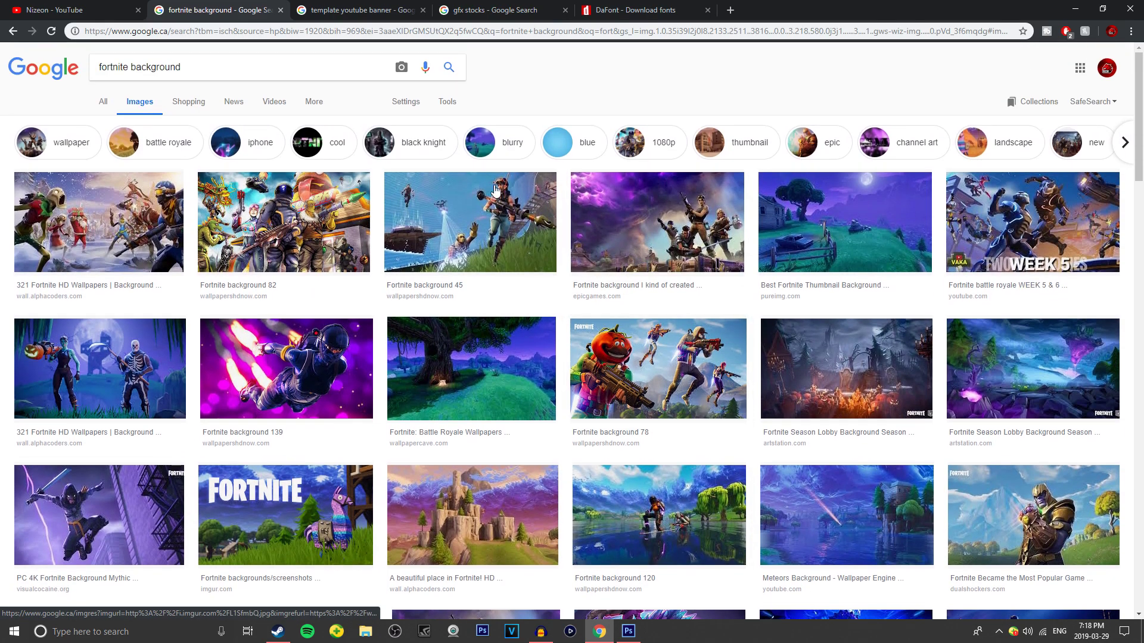
Step: Change the YouTube banner template image search to "template twitch banner"
left_click(380, 5)
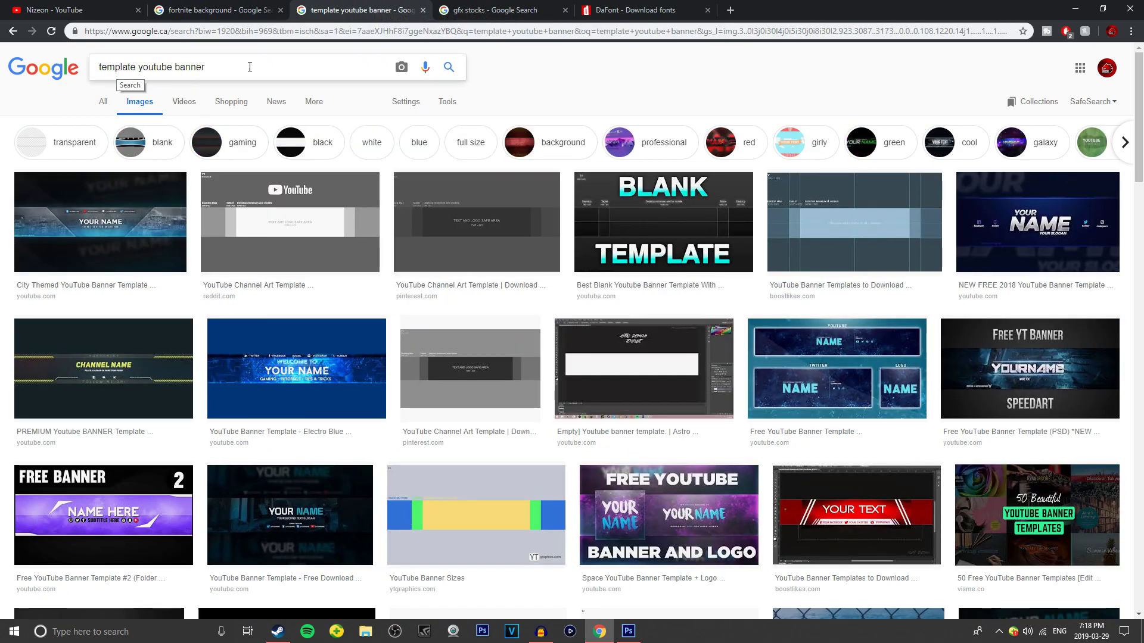
left_click_drag(174, 71, 138, 73)
type("twitch")
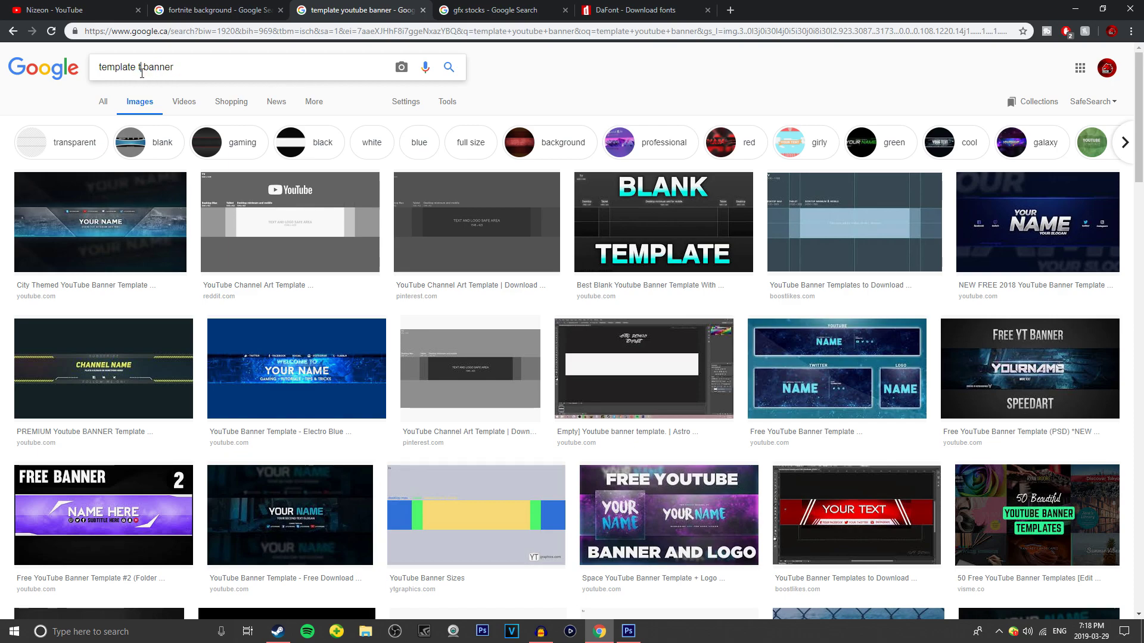
key("Return")
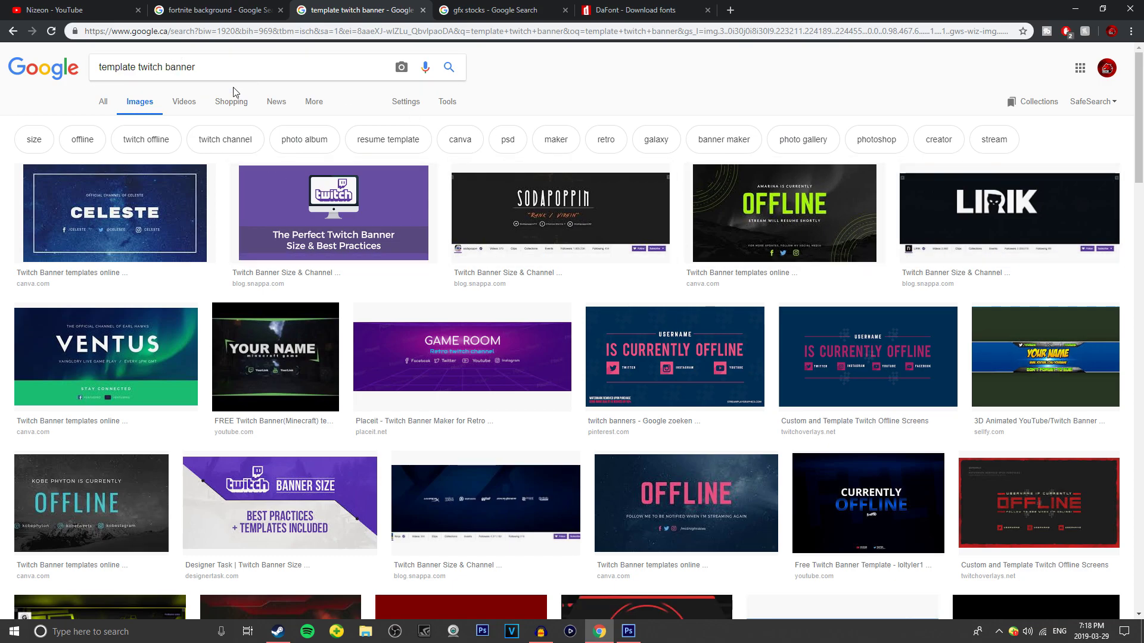
Step: Look through the Twitch banner results and preview the Early 2017 Twitch Banner Template to find its dimensions
scroll(397, 248, "down", 4)
scroll(397, 249, "down", 1)
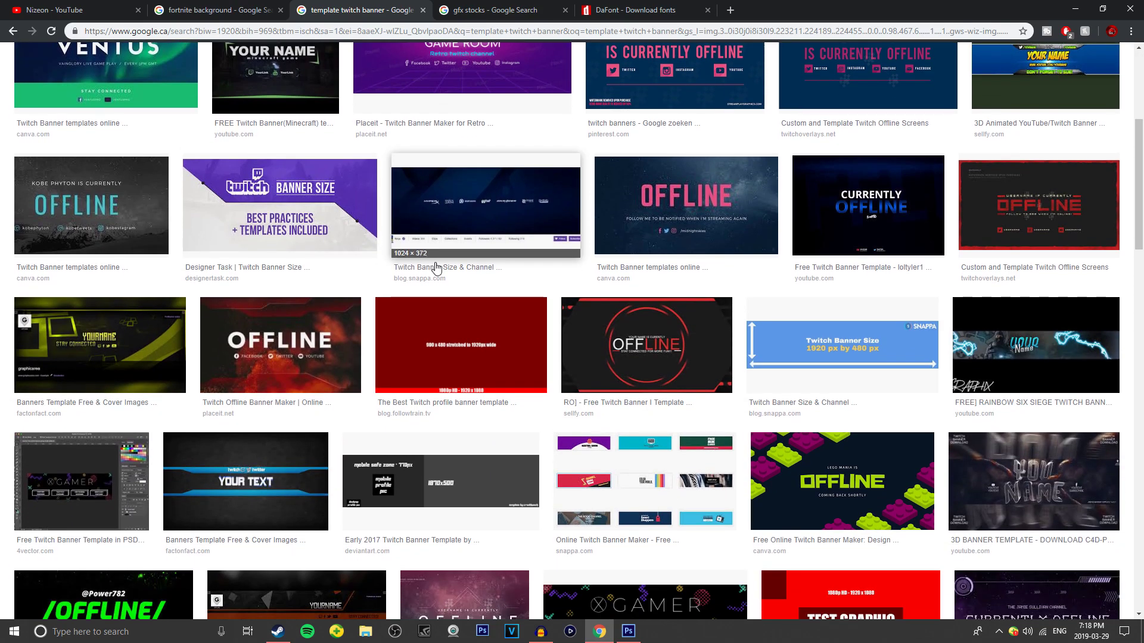
left_click(450, 498)
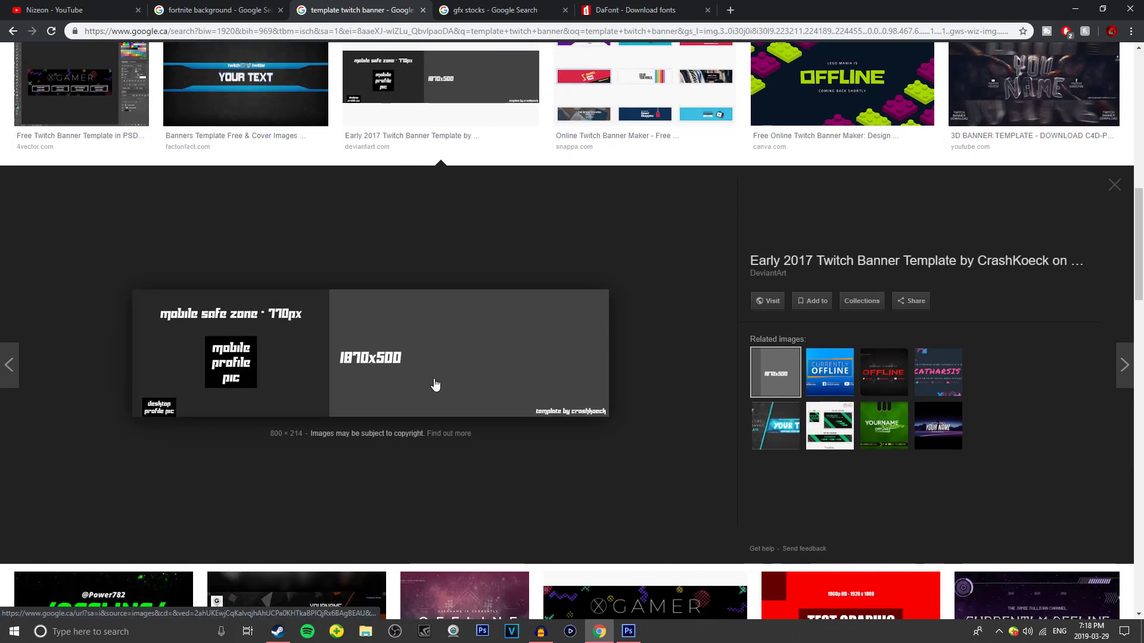
scroll(513, 328, "up", 6)
scroll(514, 290, "down", 2)
scroll(513, 289, "down", 3)
Step: Switch to Photoshop and open the settings for a new document
left_click(629, 631)
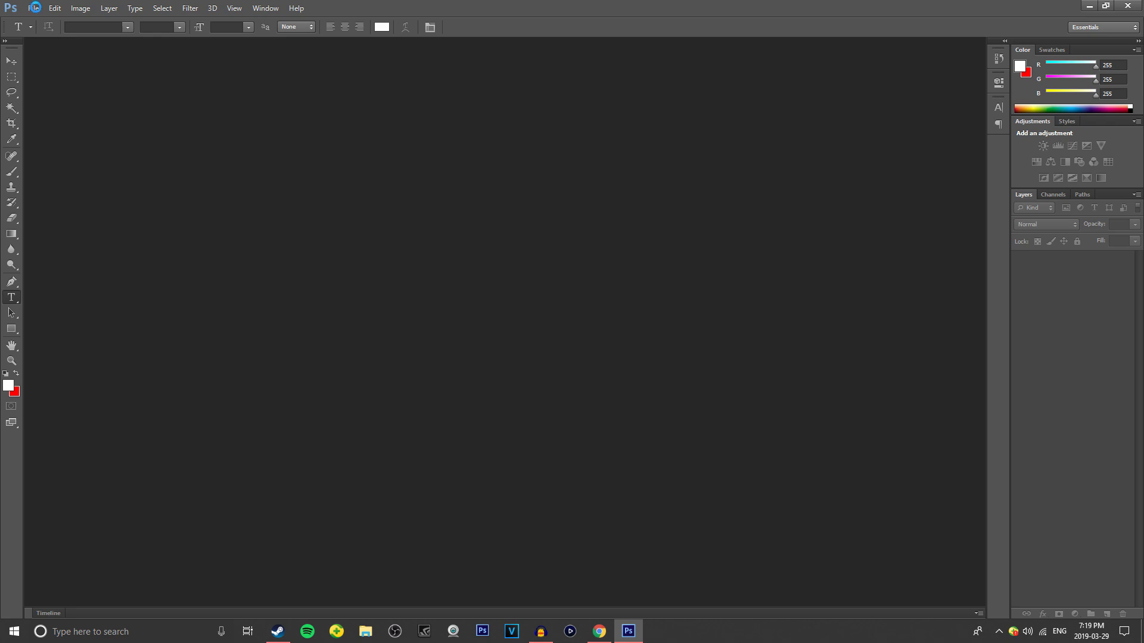
left_click(34, 8)
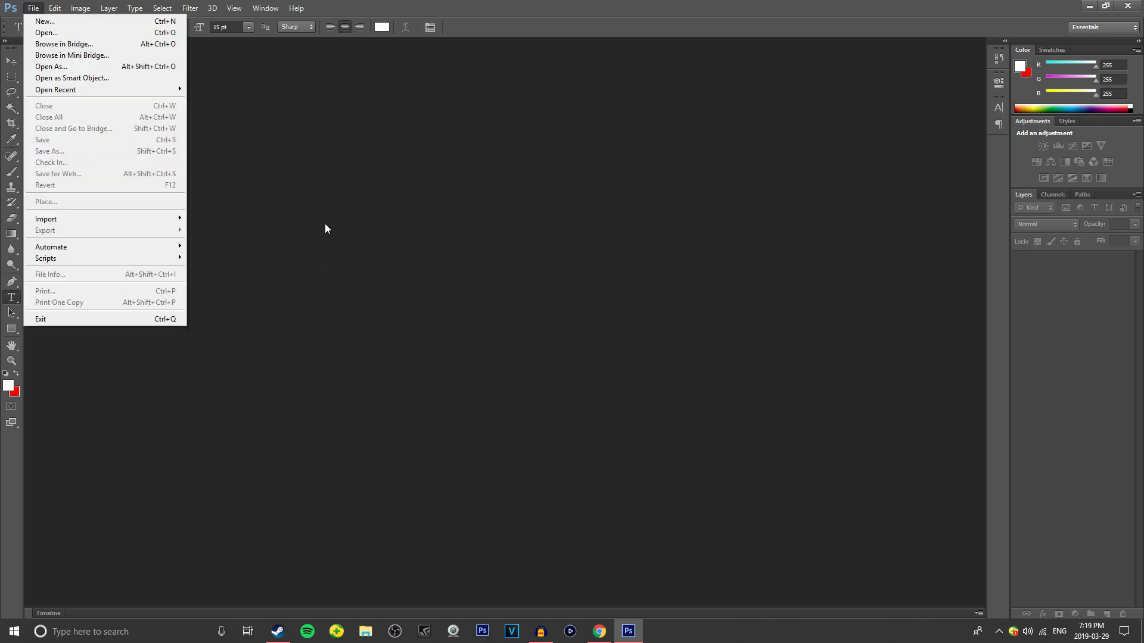
left_click(232, 143)
left_click(34, 9)
left_click(44, 21)
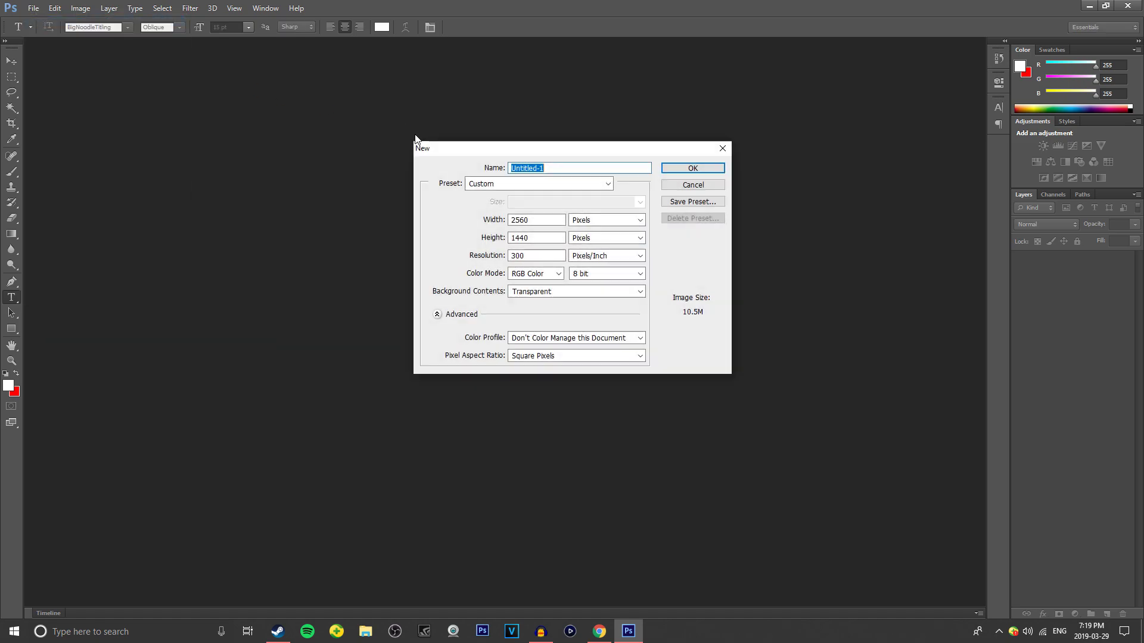
left_click(575, 219)
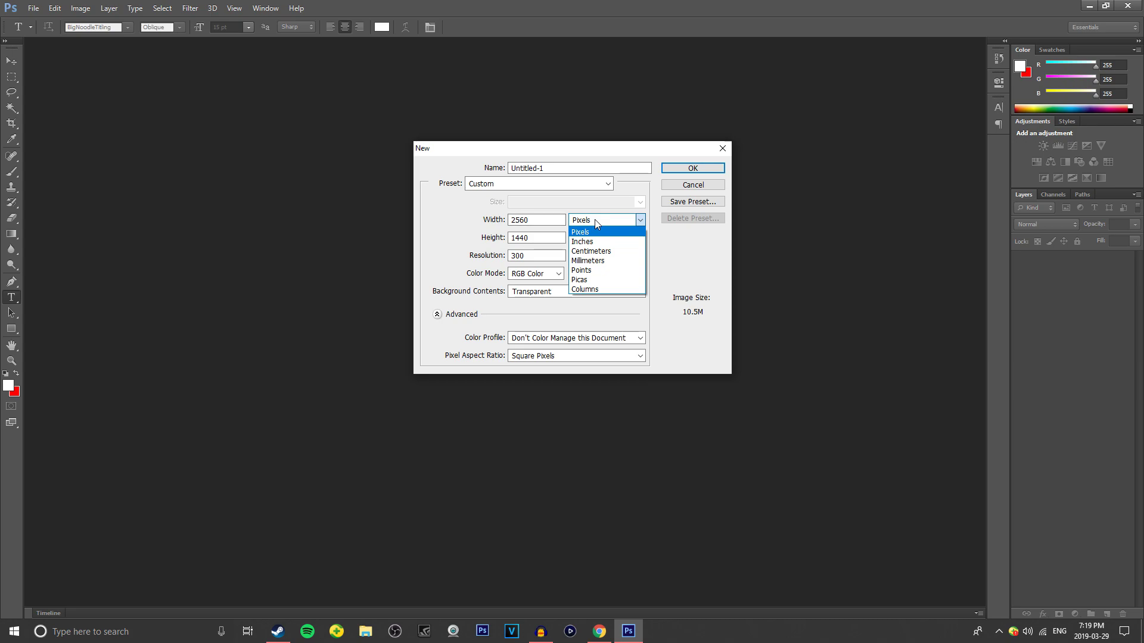
left_click(594, 220)
Step: Check the Twitch template's dimensions in the browser and create the new Photoshop document at 1870 by 500 pixels
left_click(599, 632)
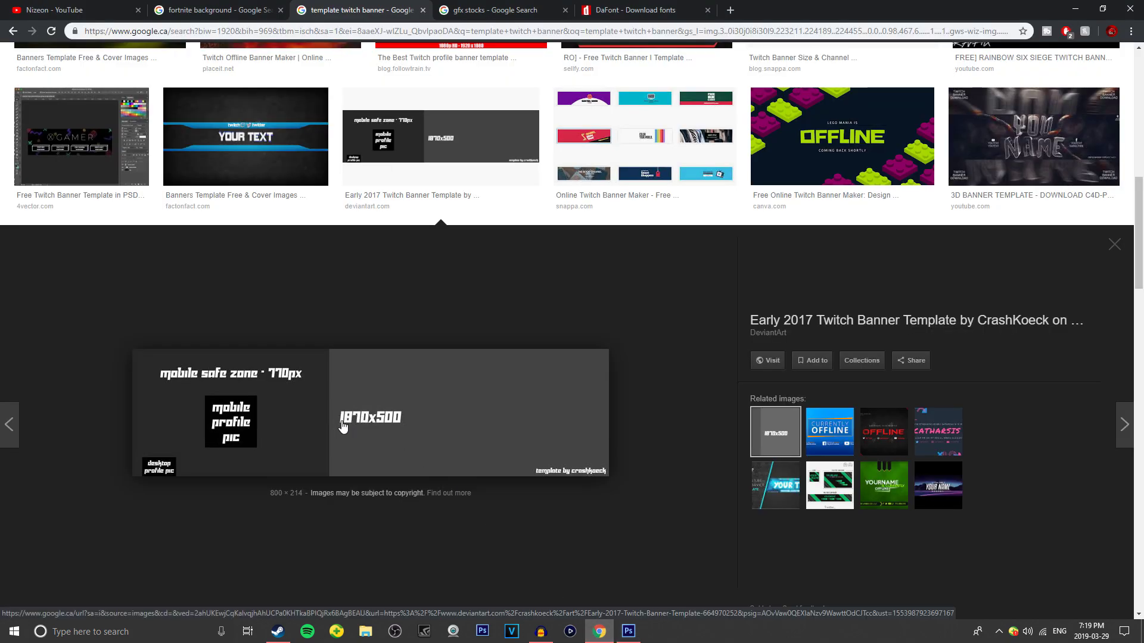
left_click(629, 632)
left_click(552, 223)
left_click_drag(552, 222, 464, 214)
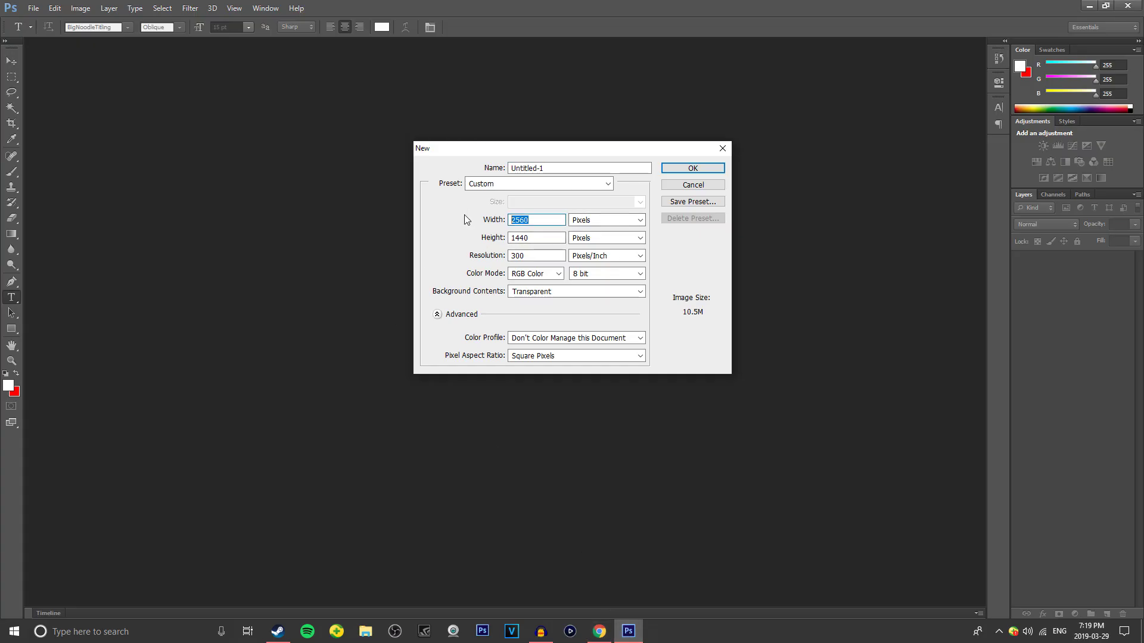
type("1870")
key("Tab")
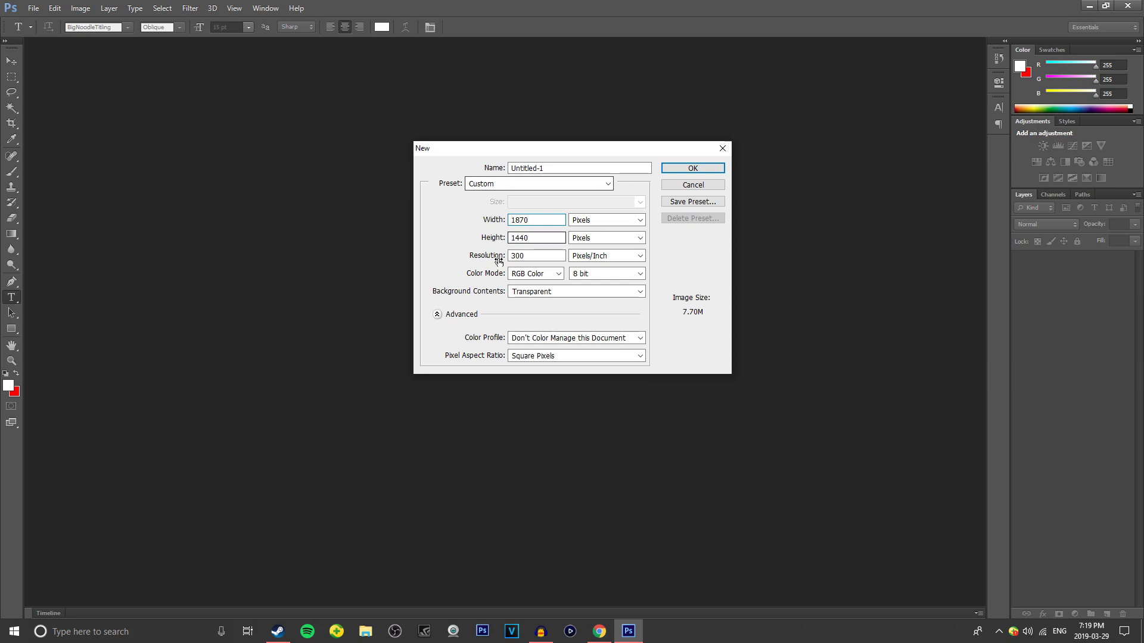
type("500")
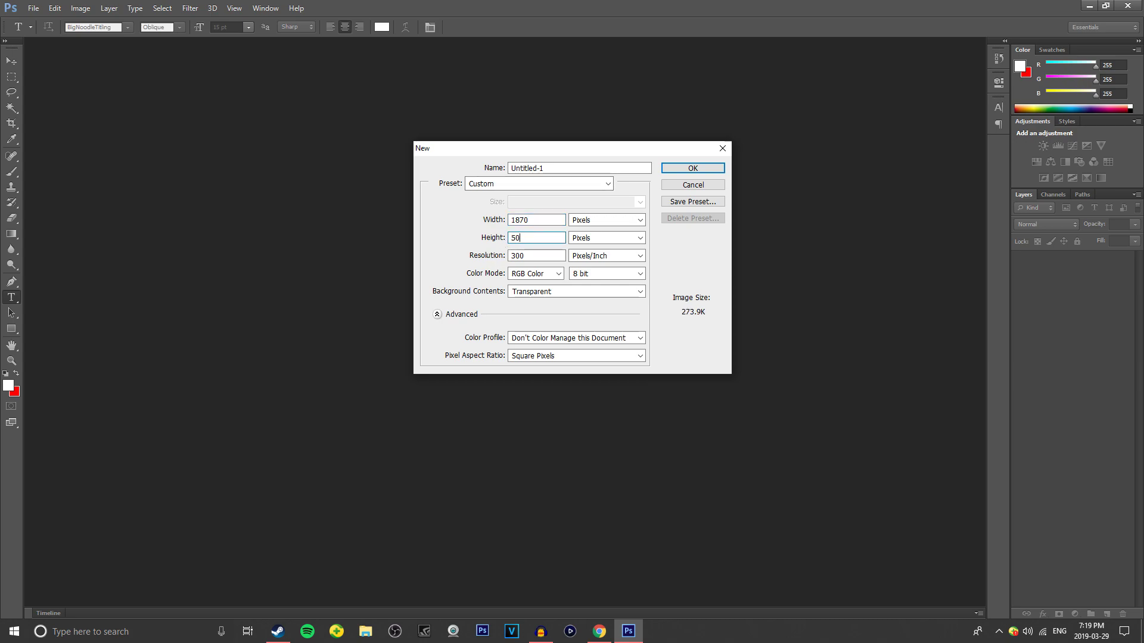
left_click(531, 263)
double_click(533, 255)
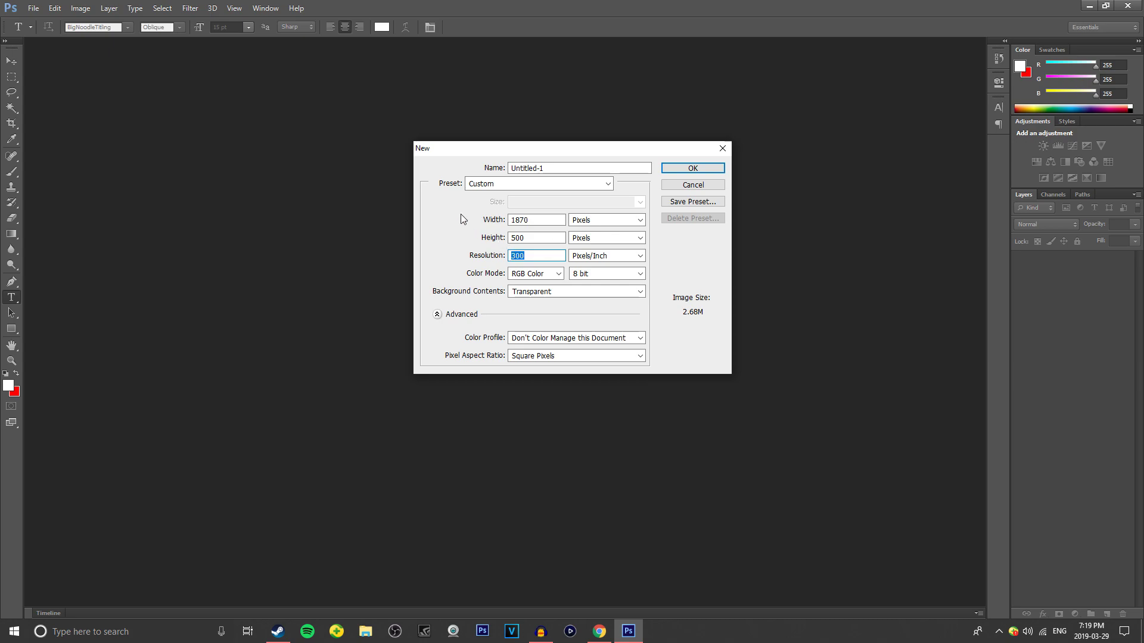
left_click(676, 171)
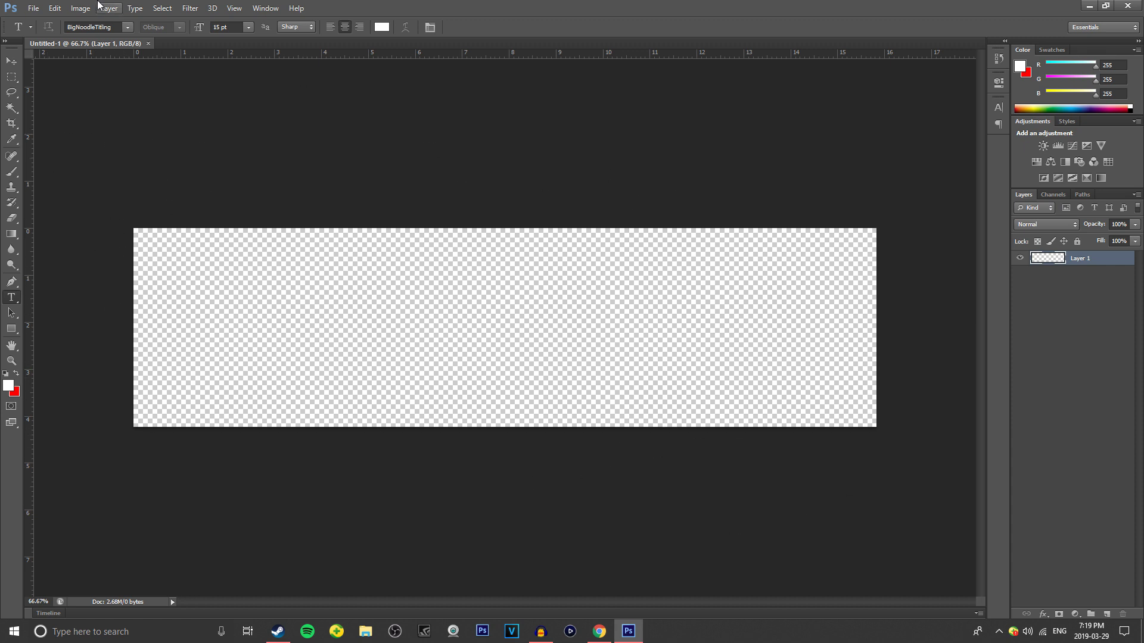
Step: Create a second new document 2560 pixels wide and 1440 pixels high
left_click(33, 8)
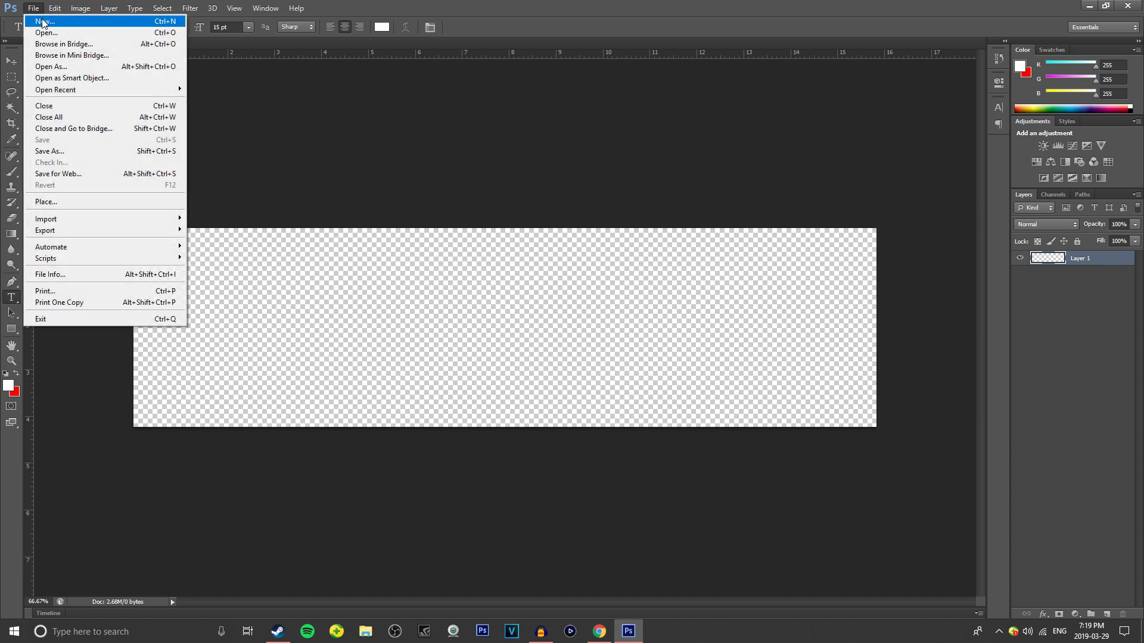
left_click(41, 22)
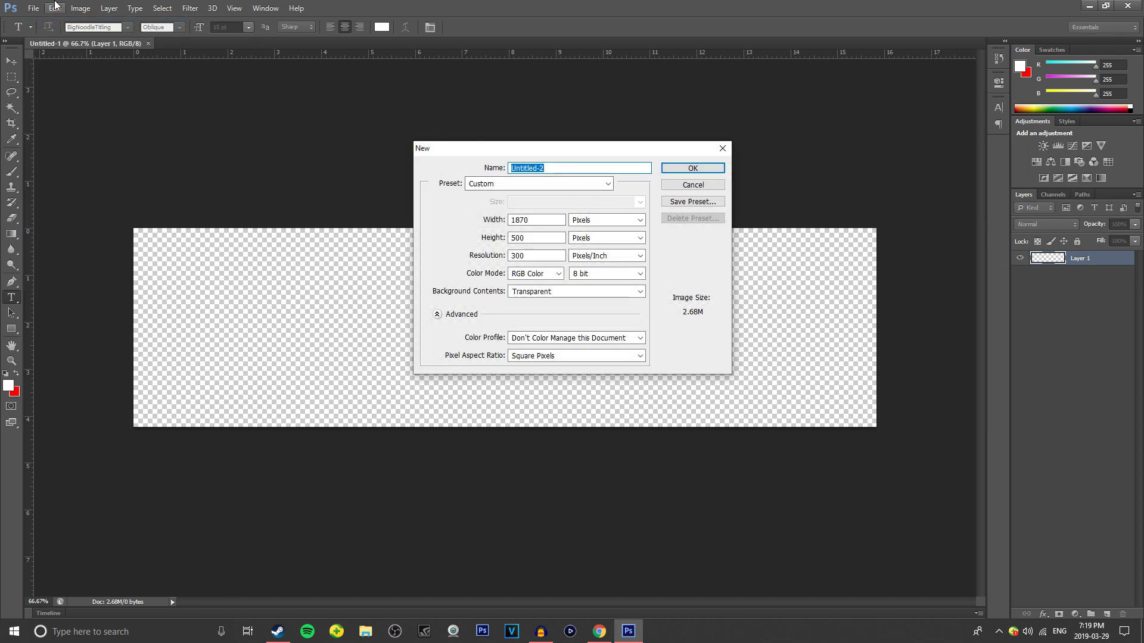
left_click_drag(536, 221, 486, 222)
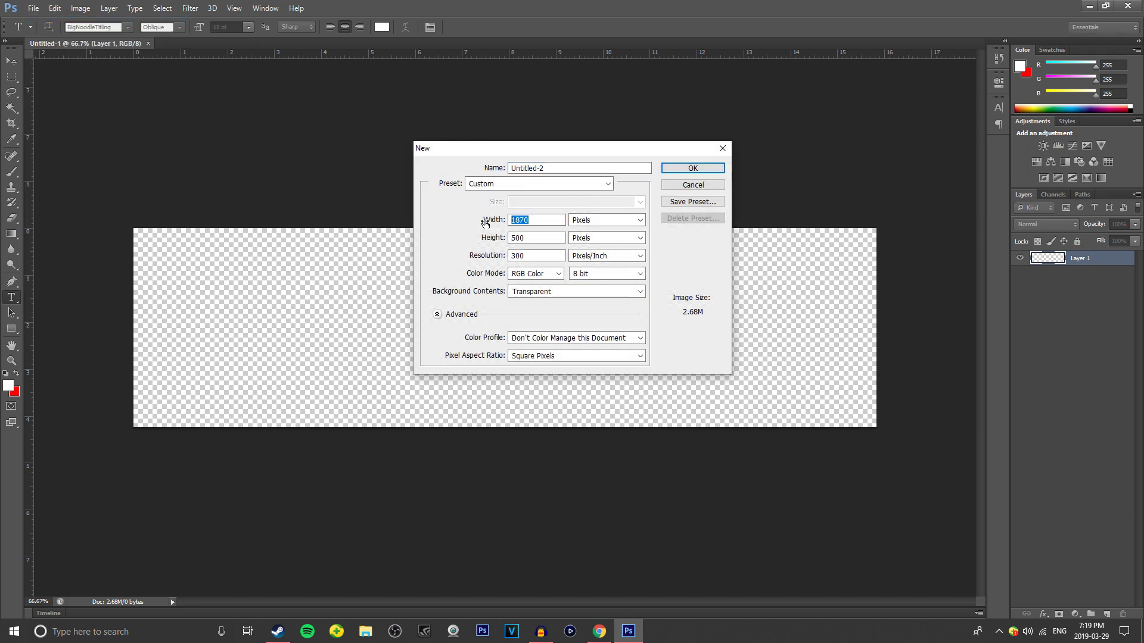
type("2560")
left_click_drag(541, 237, 446, 237)
type("1440")
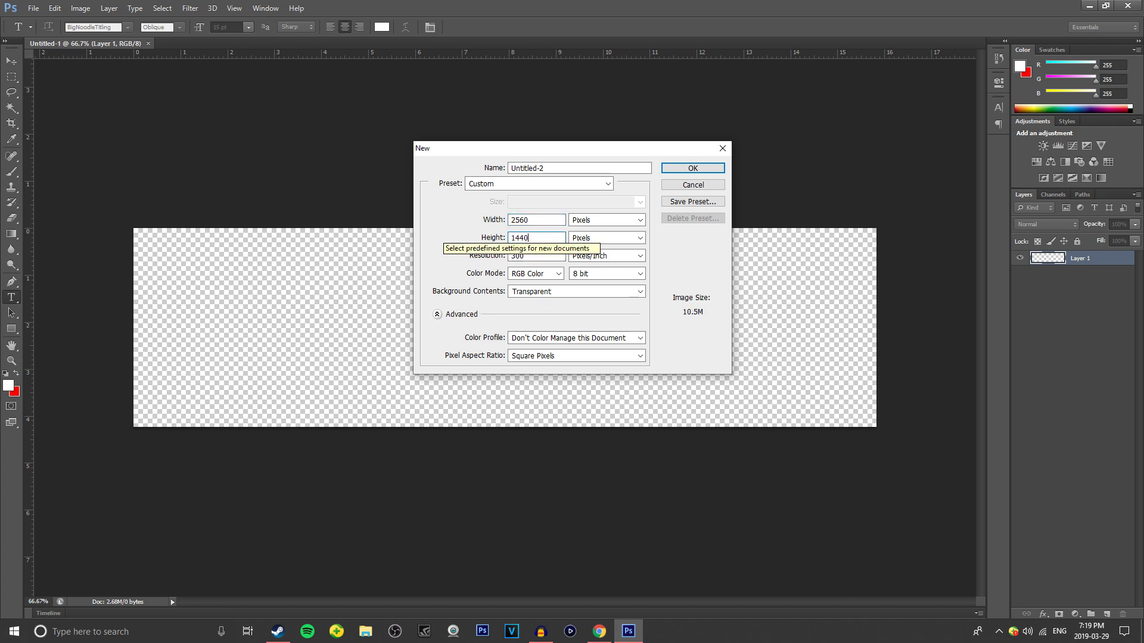
left_click_drag(548, 219, 508, 220)
left_click(534, 219)
left_click(534, 239)
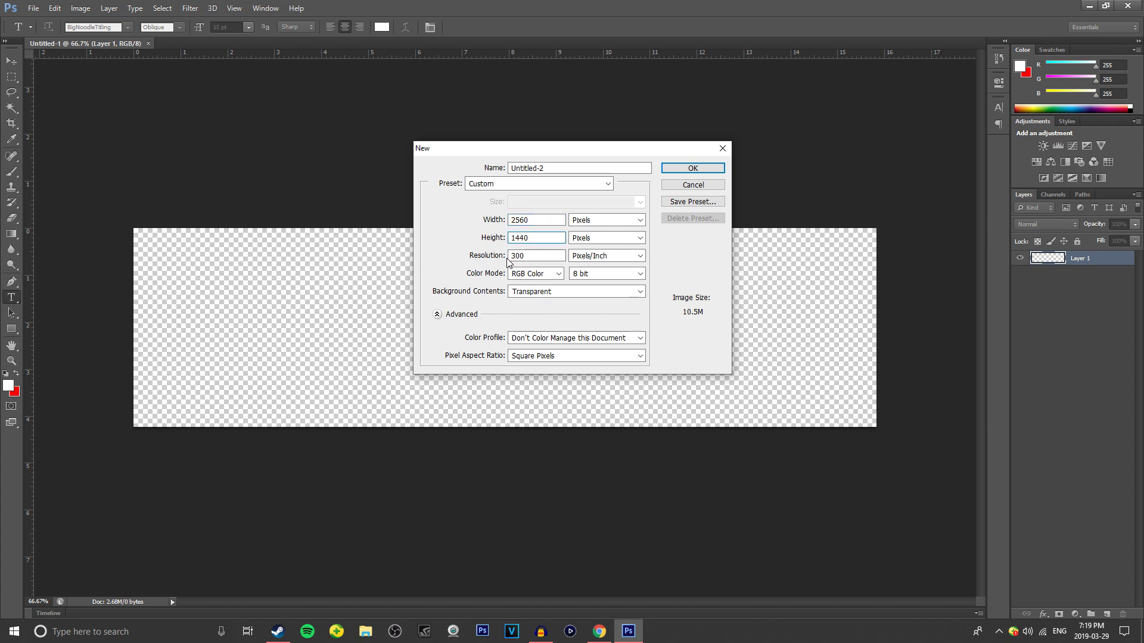
left_click(685, 169)
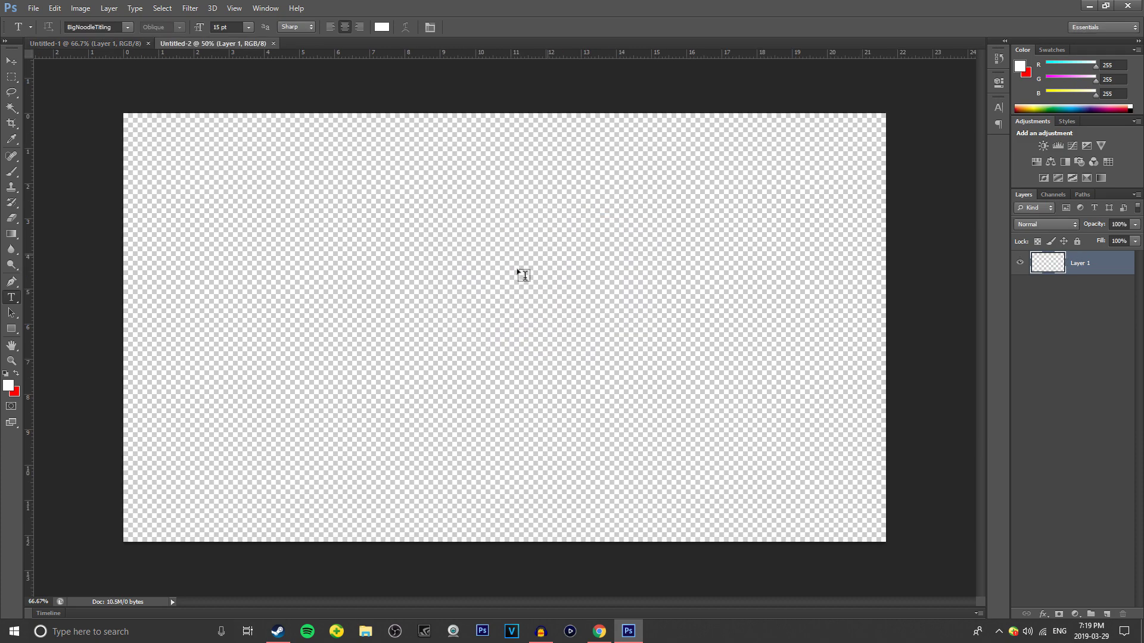
Step: Place the Banner Setup template from the desktop's Nizeon folder into the 2560 by 1440 document
left_click(33, 8)
left_click(63, 201)
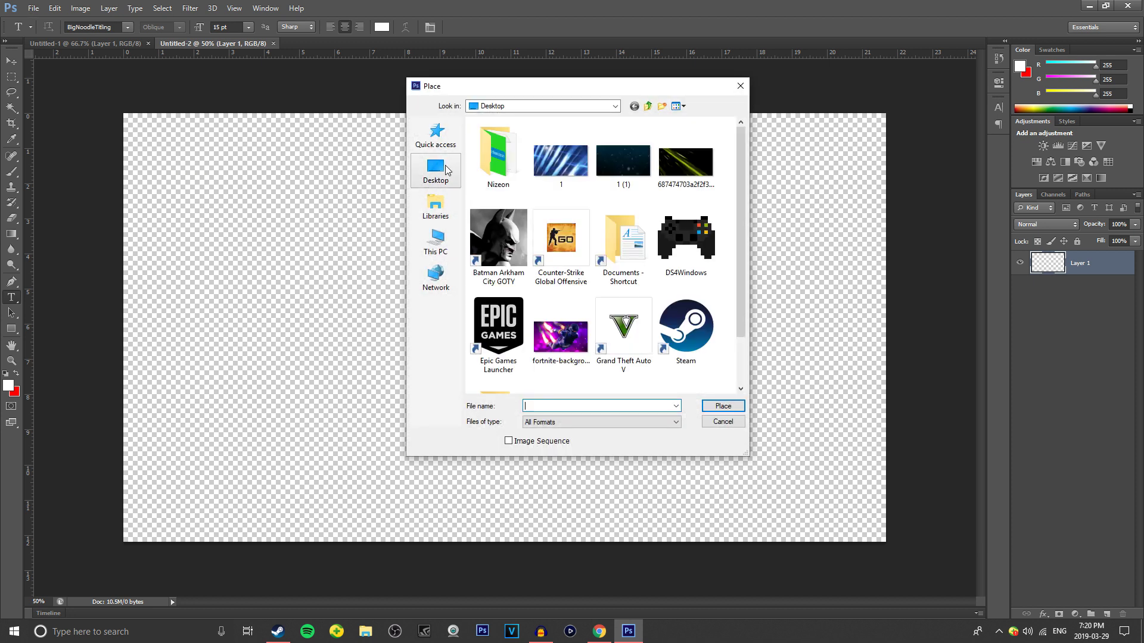
scroll(725, 208, "down", 1)
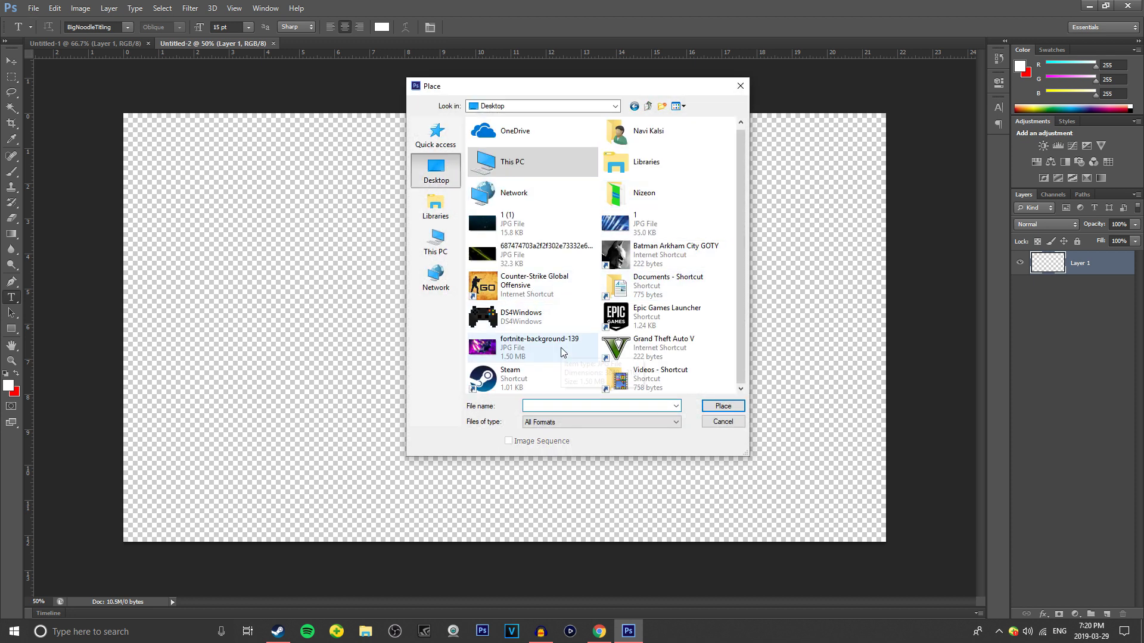
double_click(655, 195)
double_click(524, 170)
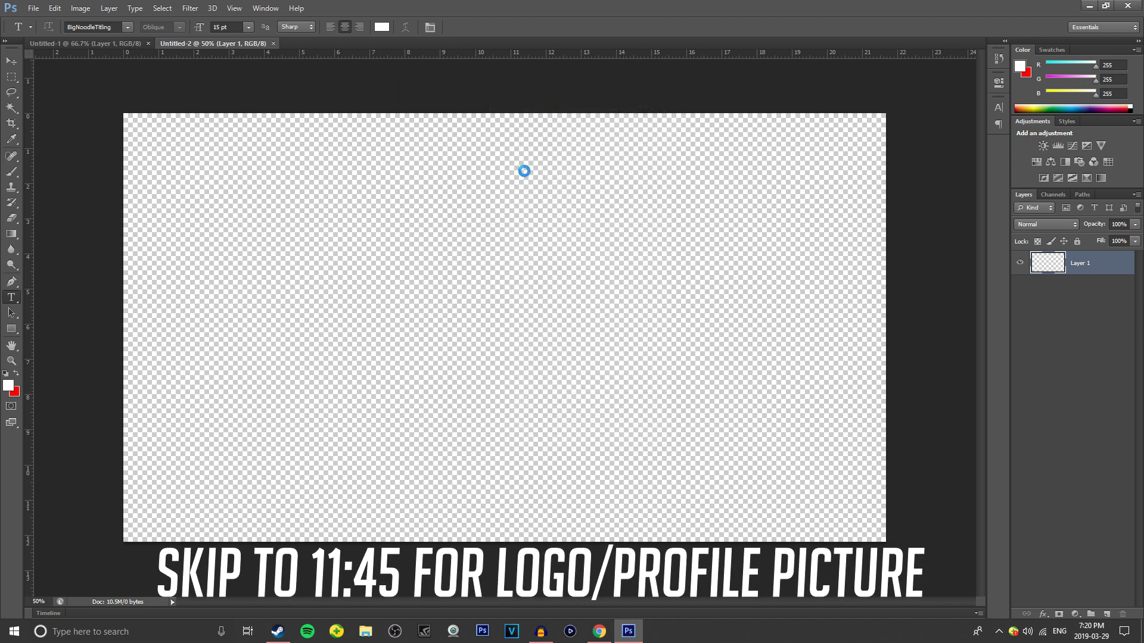
key("Return")
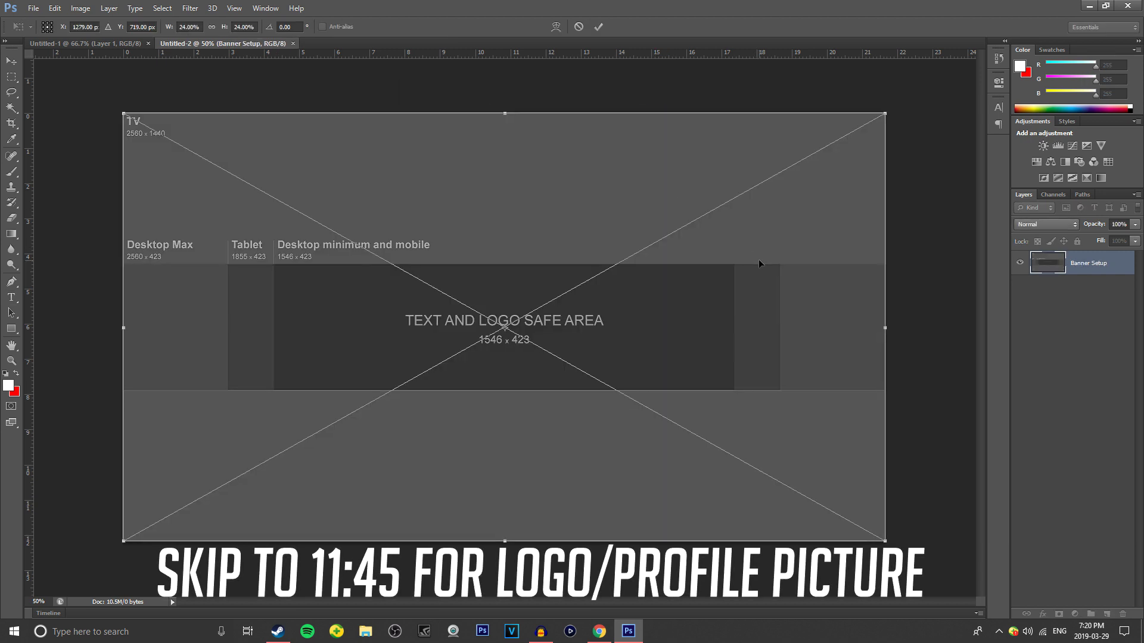
key("t")
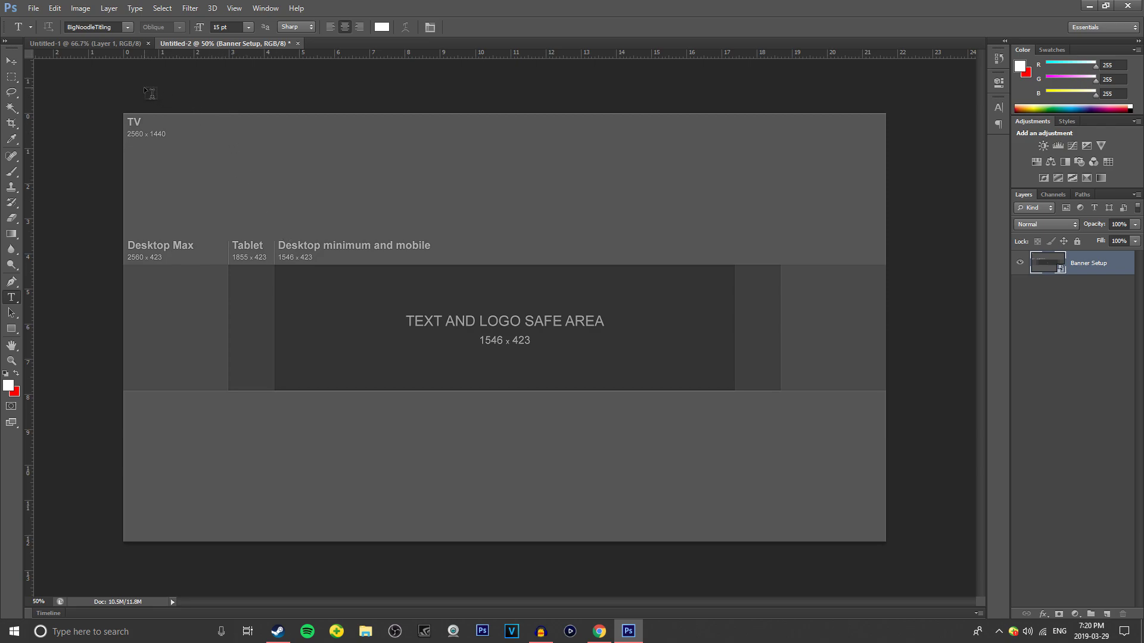
Step: Place horizontal guides along the upper and lower edges of the template's text and logo safe area
left_click_drag(150, 54, 288, 265)
left_click_drag(252, 56, 356, 391)
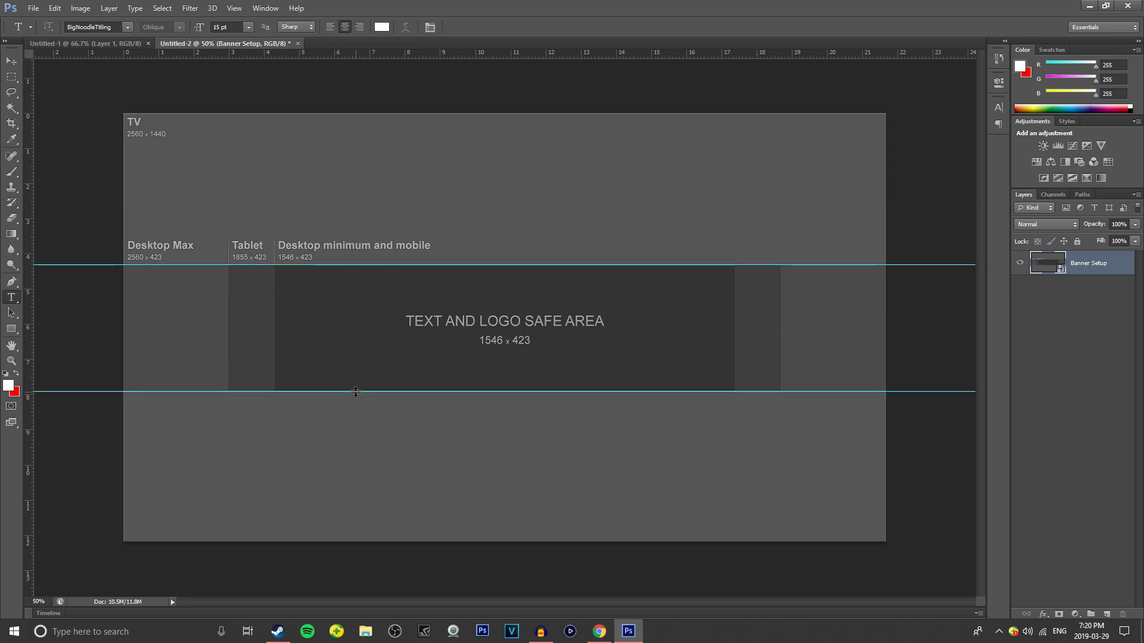
Step: Place four vertical guides along the side edges of the template's tablet area and its text and logo safe area
left_click_drag(30, 351, 229, 368)
left_click_drag(28, 348, 274, 362)
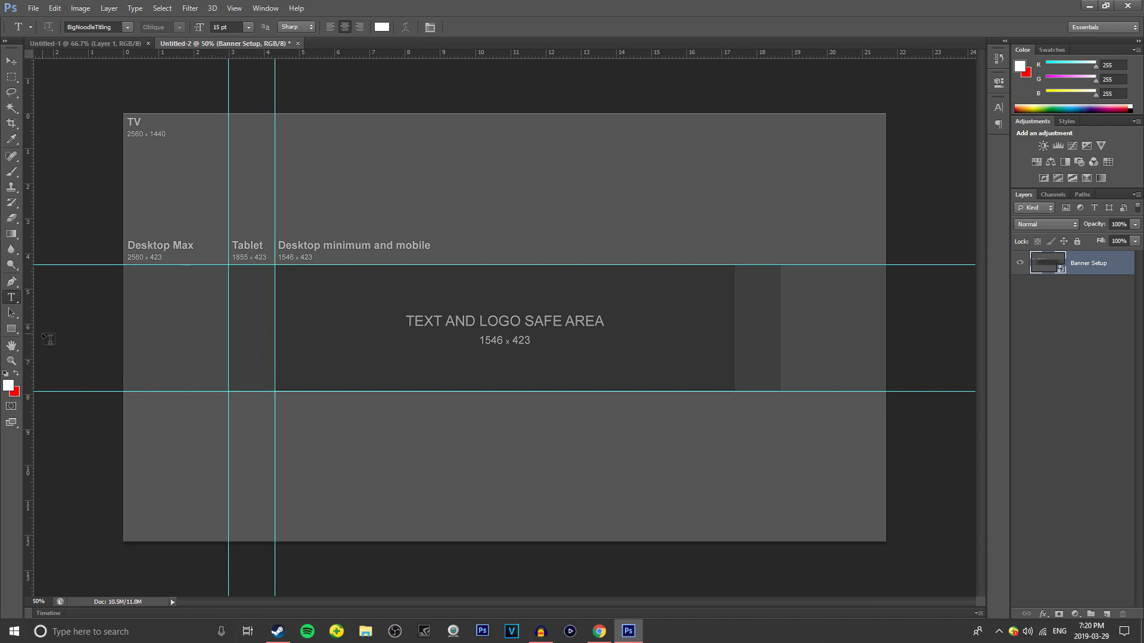
left_click_drag(31, 345, 736, 340)
left_click_drag(31, 340, 781, 330)
left_click(1078, 339)
Step: Place fortnite-background-139 from the desktop into the banner document and shift it down until the template's TV label is uncovered
left_click(40, 7)
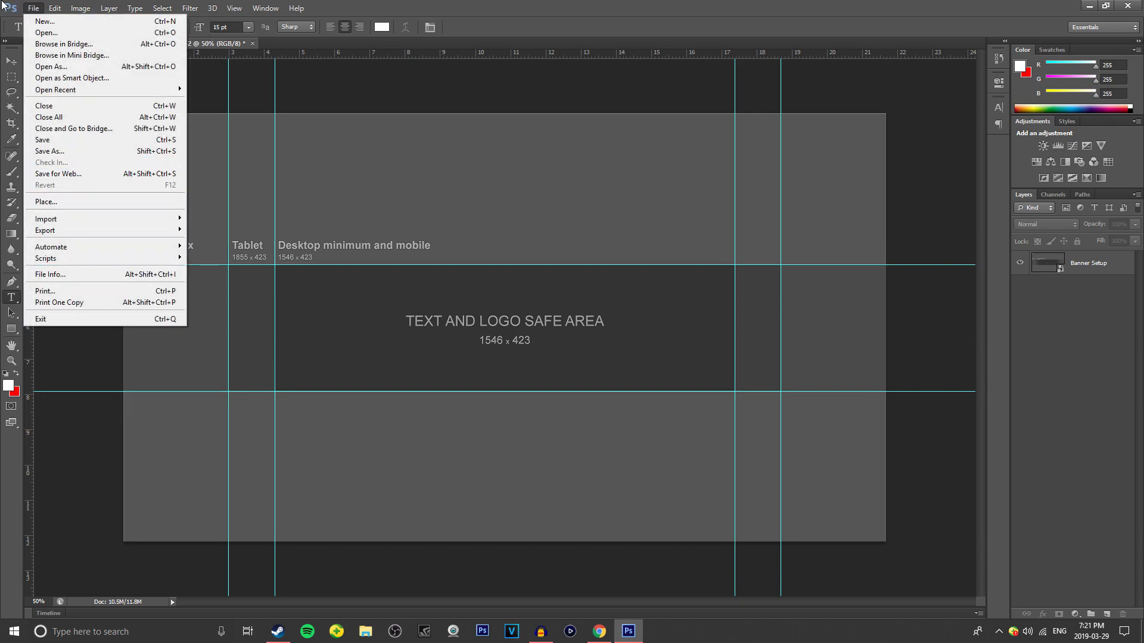
left_click(30, 8)
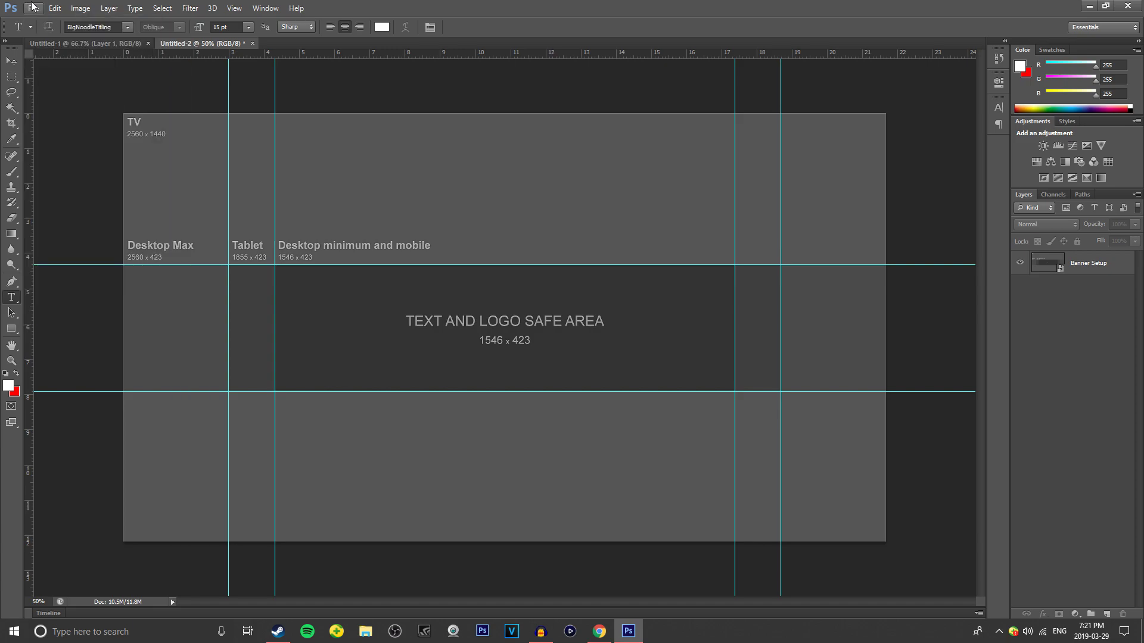
left_click(32, 7)
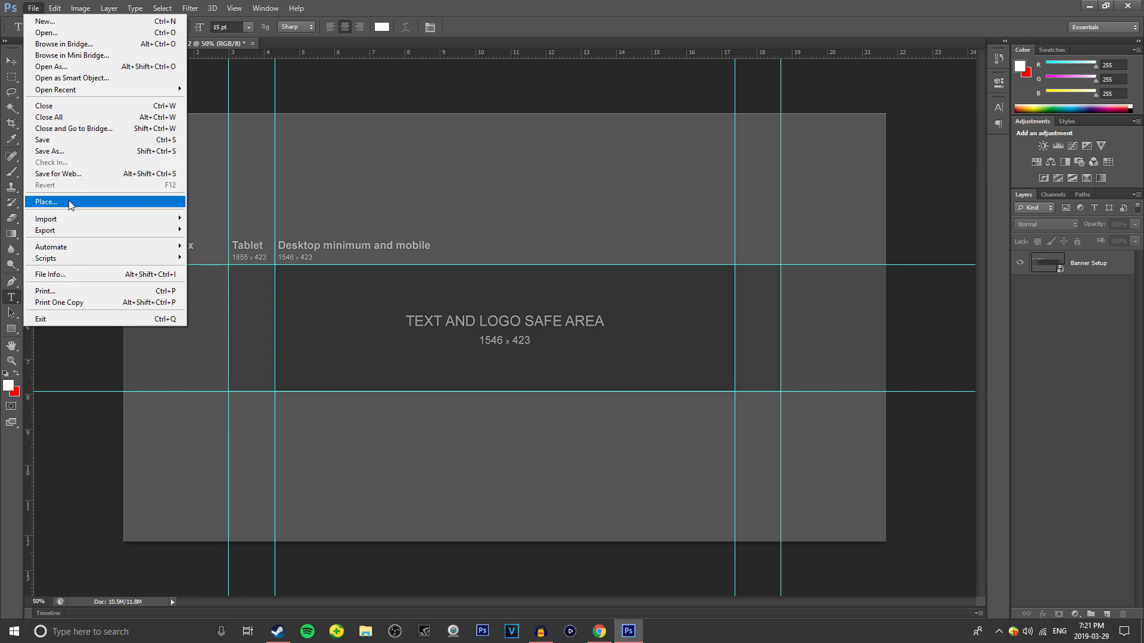
left_click(35, 7)
left_click(32, 5)
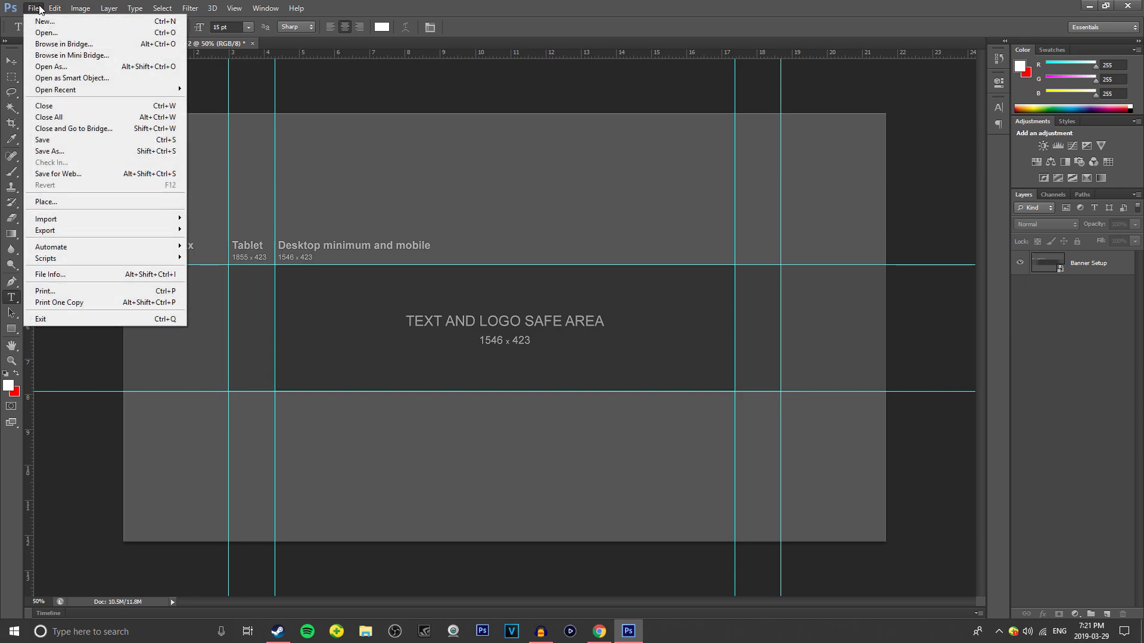
left_click(63, 200)
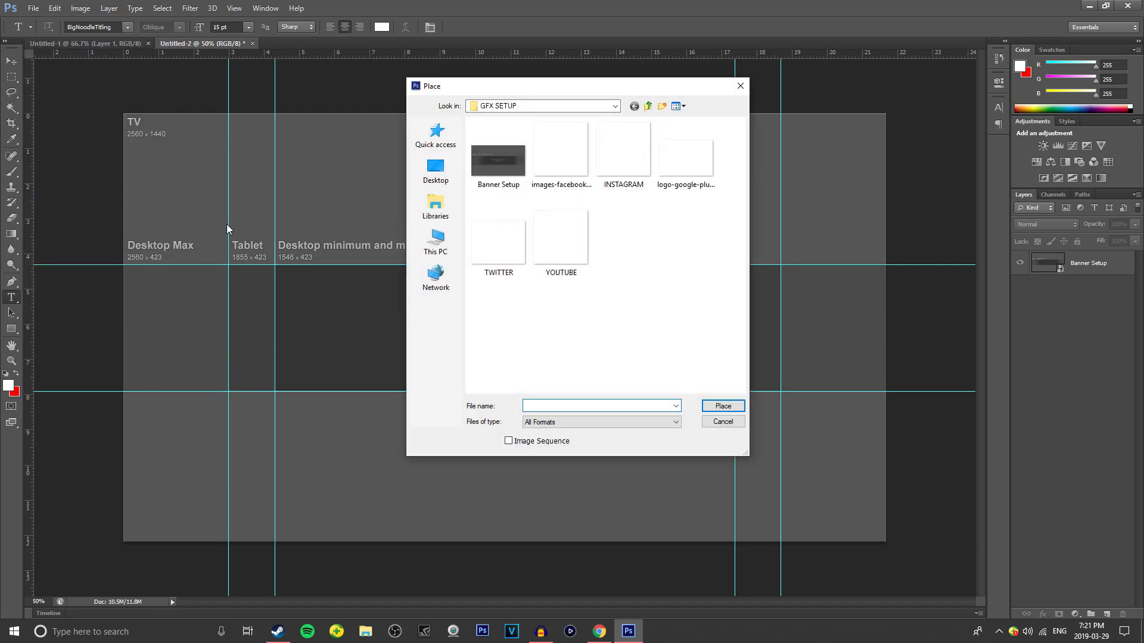
left_click(436, 169)
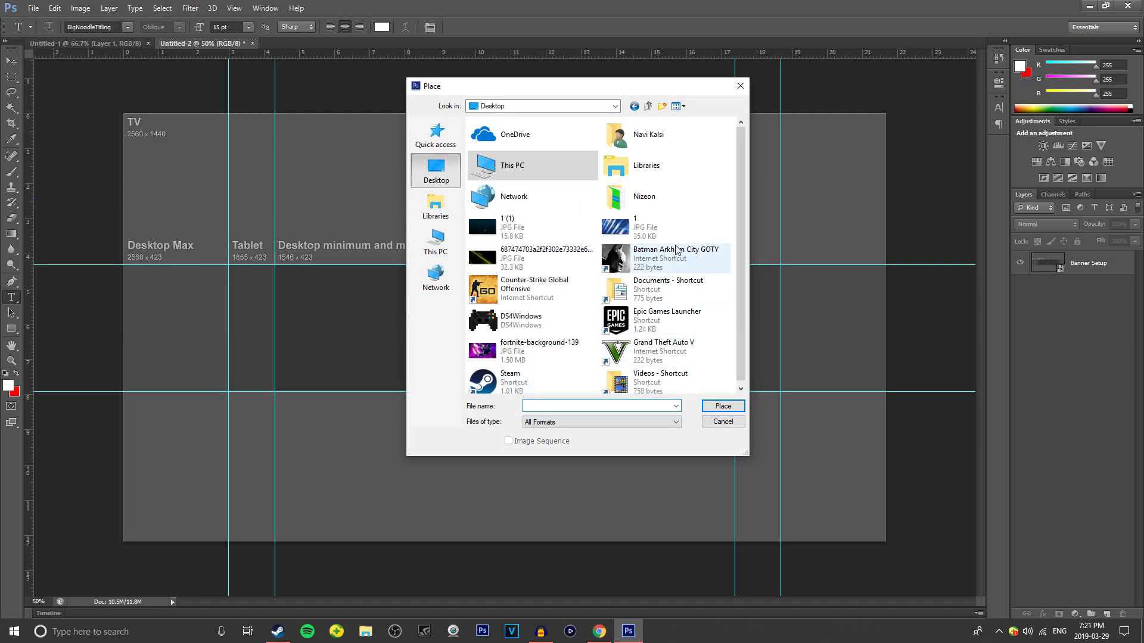
double_click(537, 349)
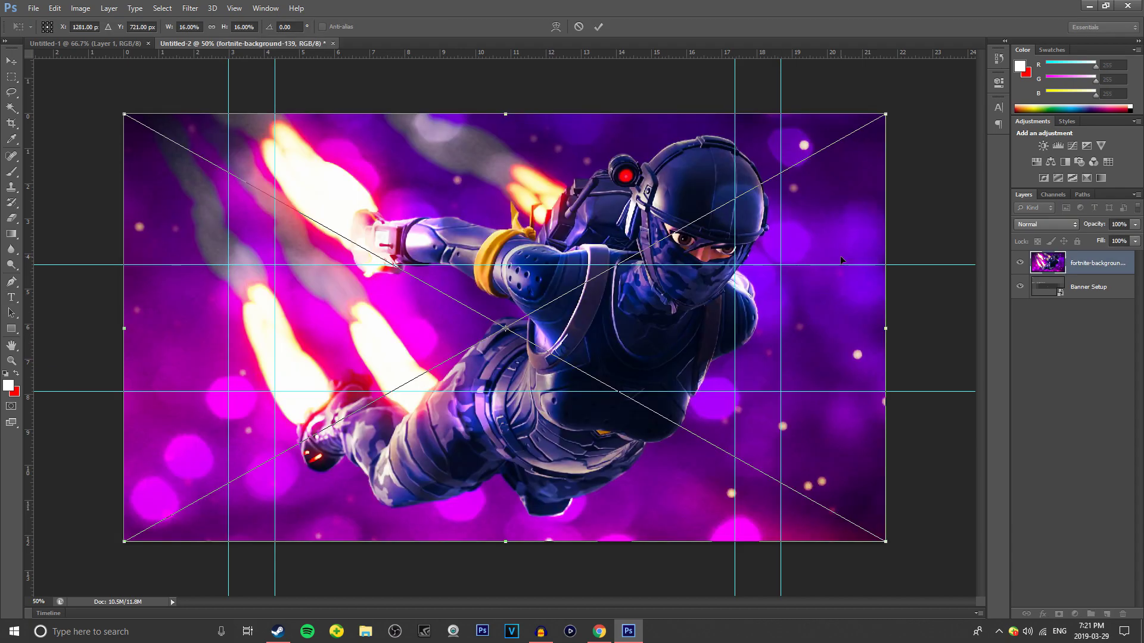
key("Return")
key("t")
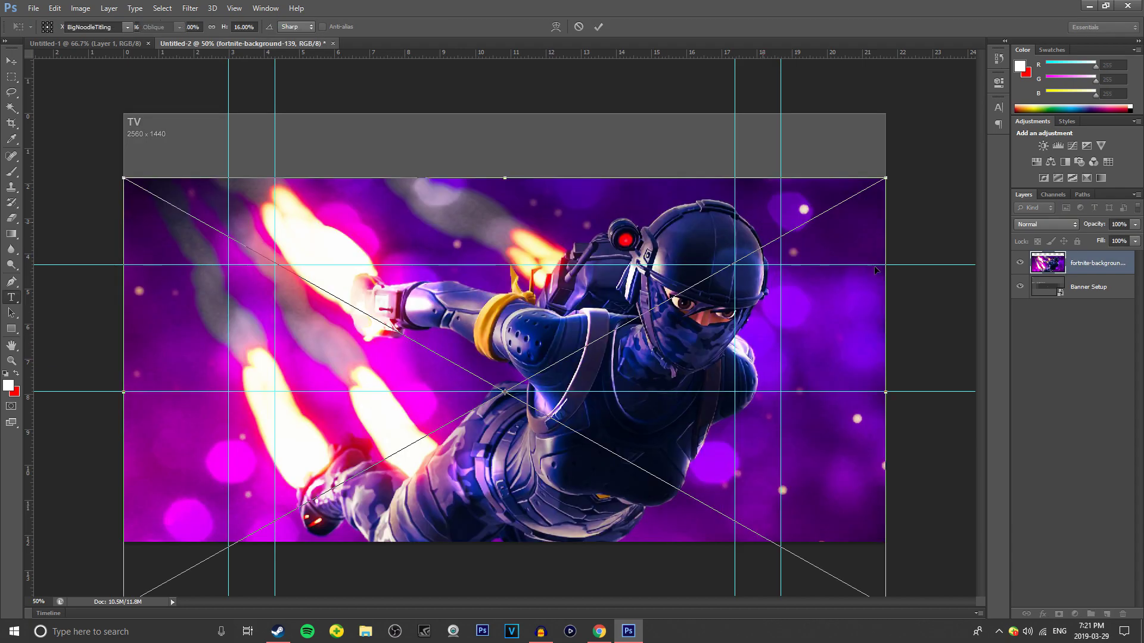
left_click(1054, 343)
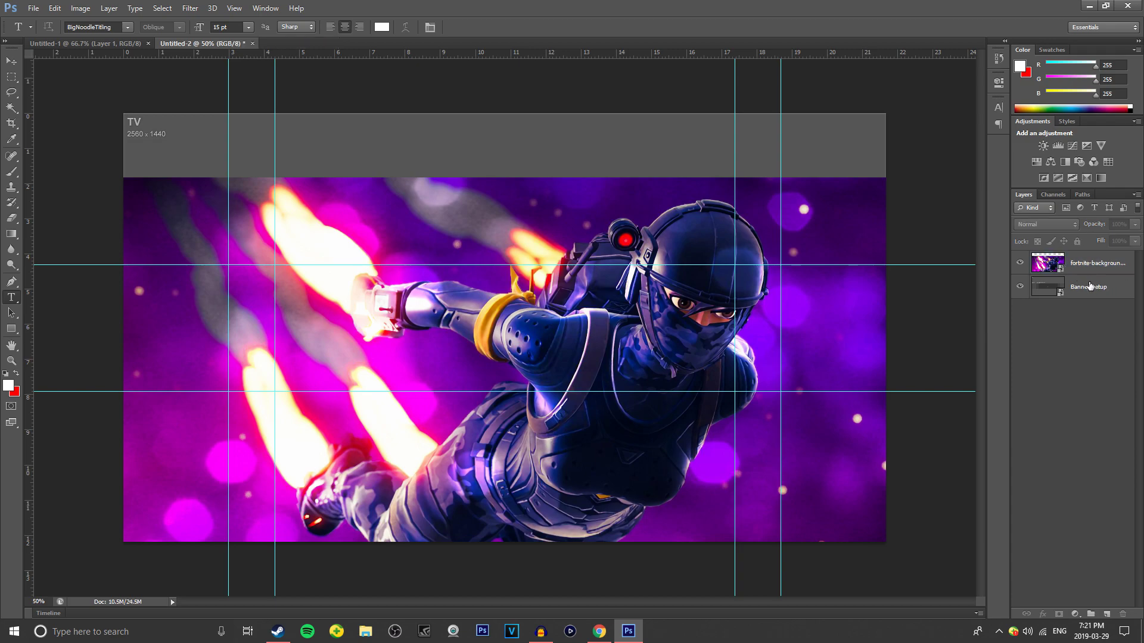
left_click(1085, 286)
left_click(1114, 333)
left_click(1089, 295)
left_click(1091, 362)
Step: Cover the areas above and below the horizontal guides with white rectangles, about 2812 by 584 px and 2866 by 622 px
left_click(11, 329)
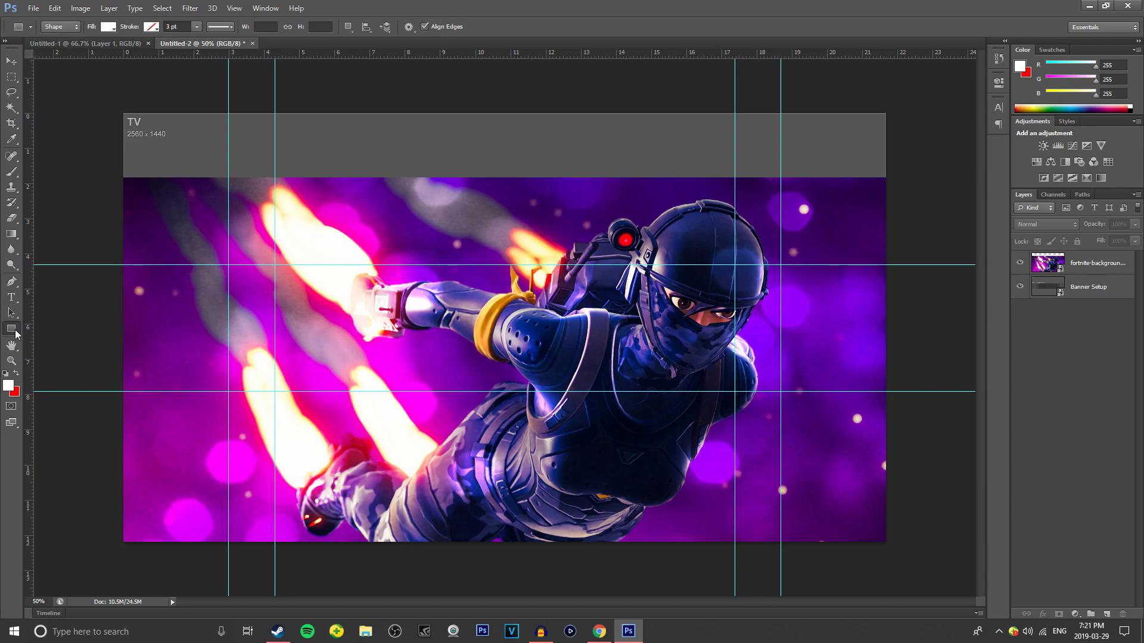
left_click_drag(100, 95, 937, 264)
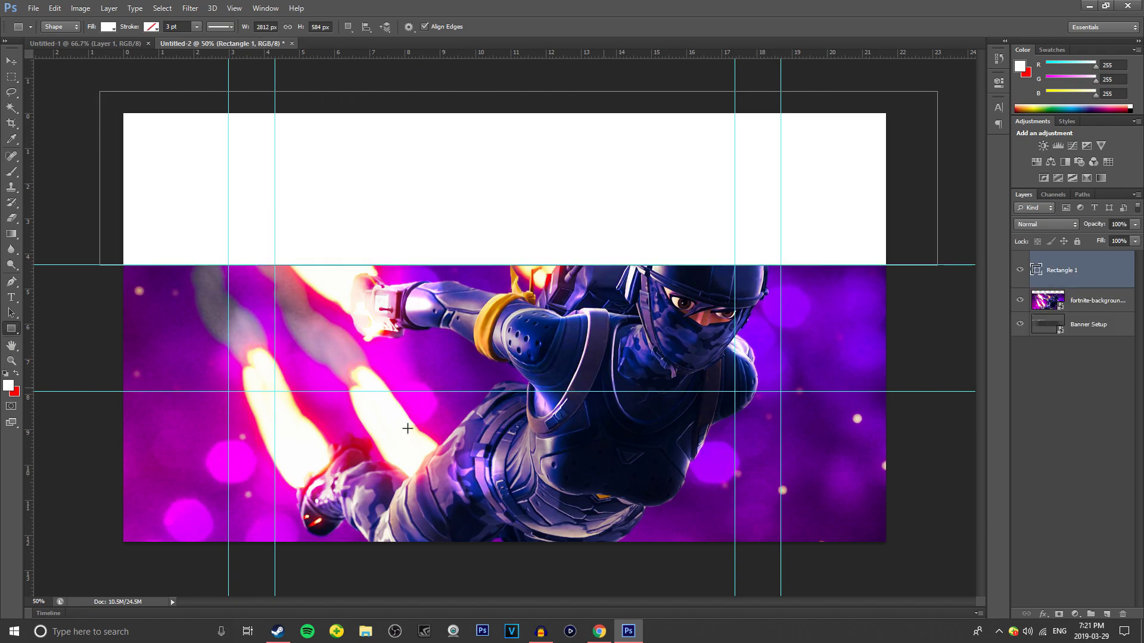
left_click_drag(98, 577, 952, 392)
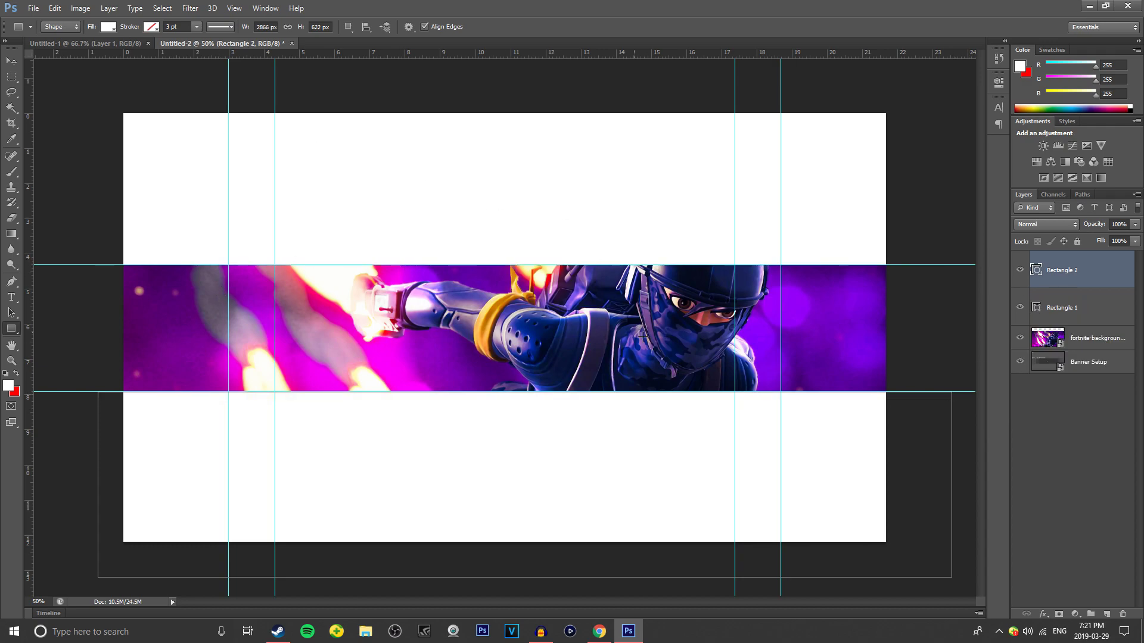
left_click(1070, 435)
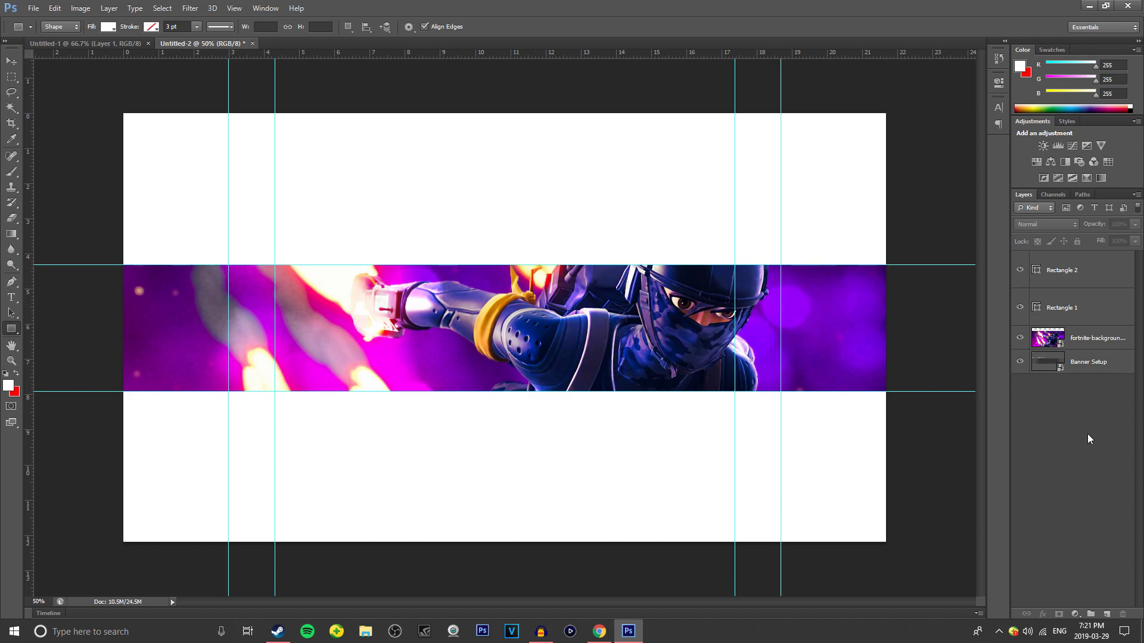
Step: Switch to Chrome and bring up the Google Images search for "gfx stocks"
left_click(34, 8)
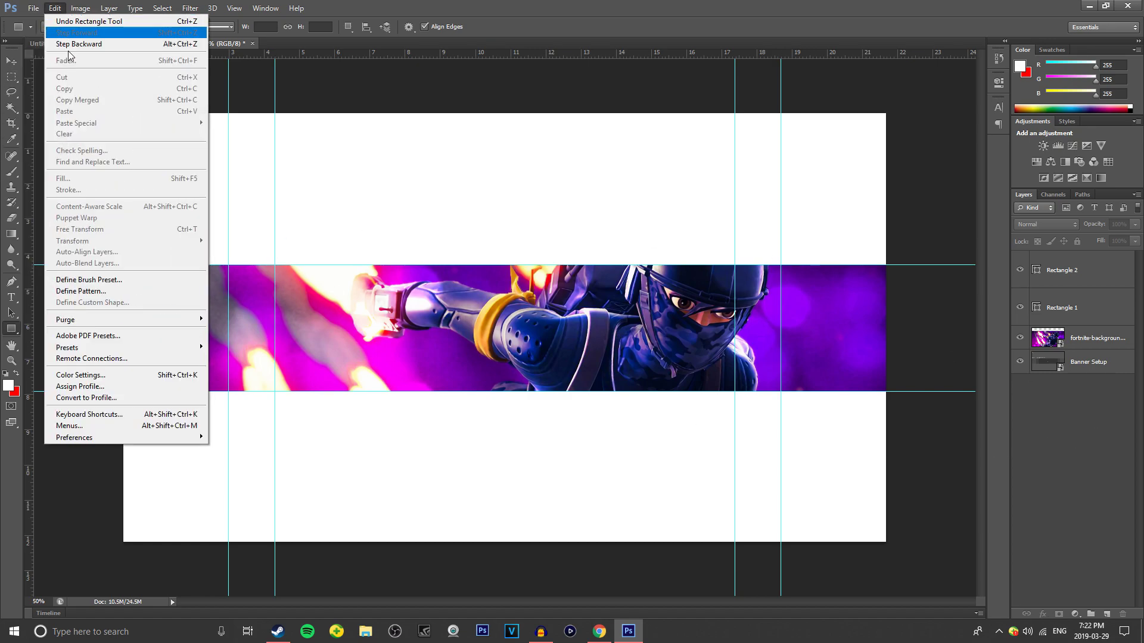
left_click(34, 7)
left_click(599, 632)
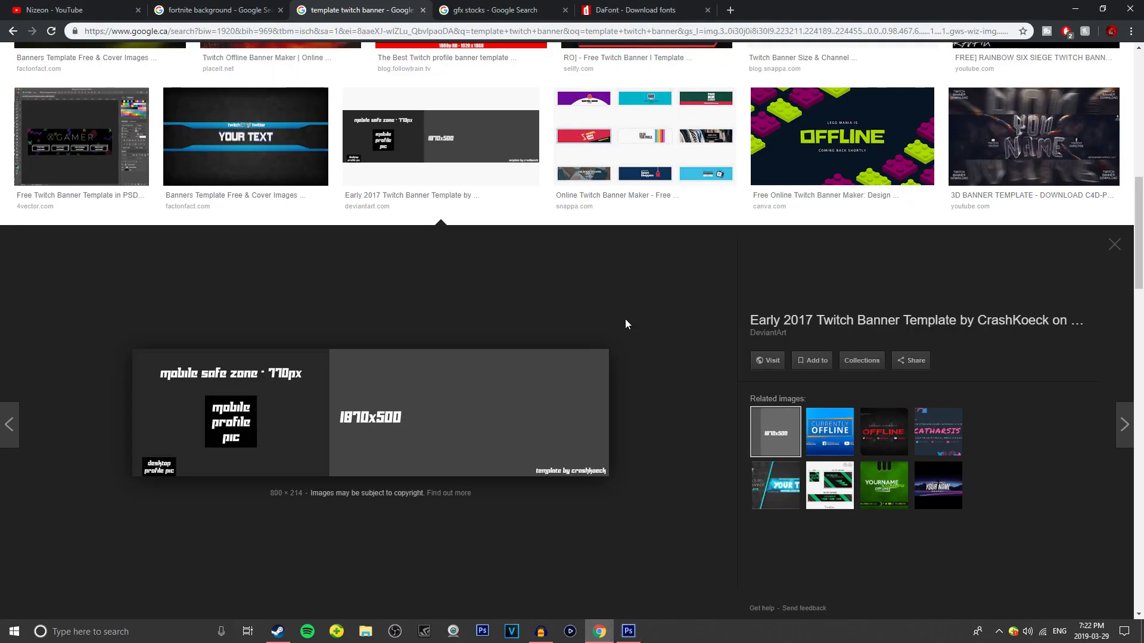
left_click(494, 9)
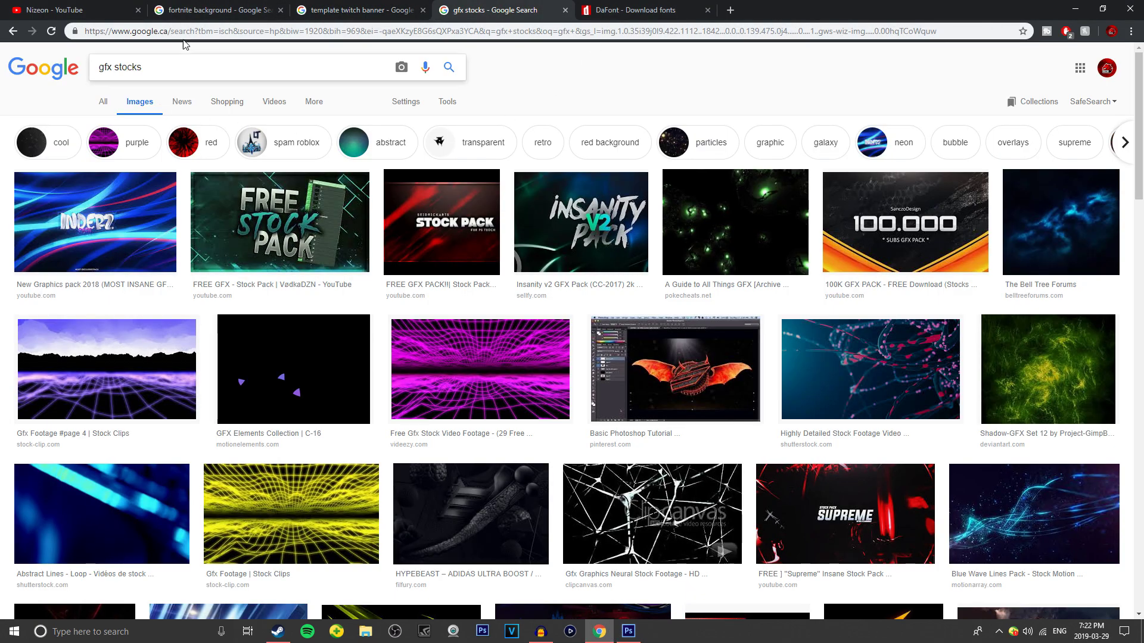
triple_click(202, 76)
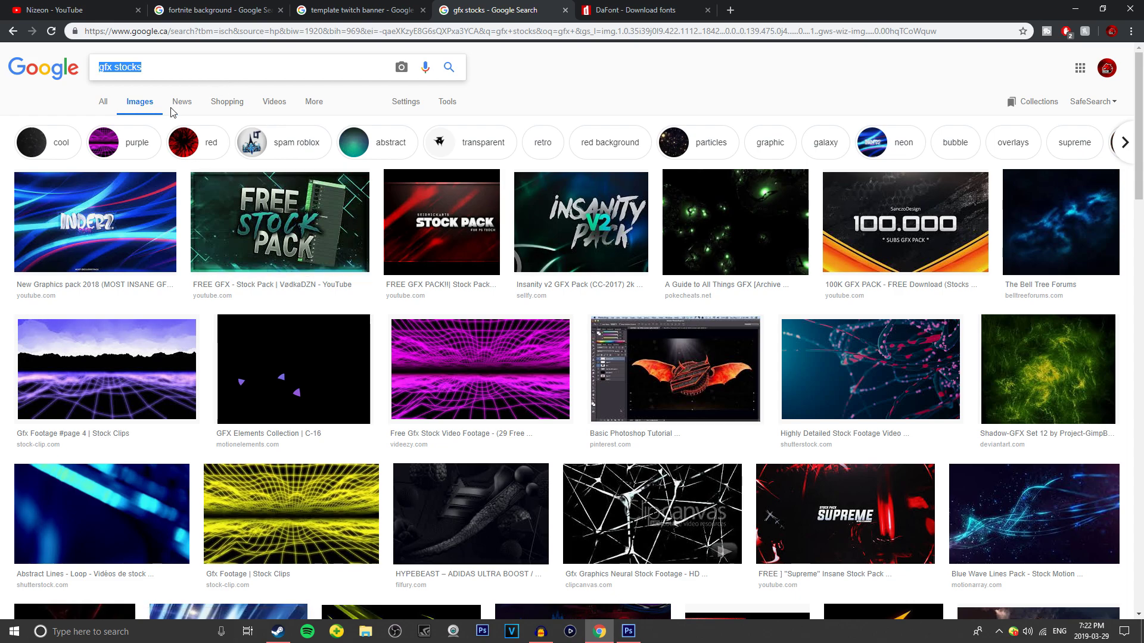
left_click(158, 71)
Step: Browse the gfx stocks image results and preview several abstract and particle backgrounds suitable for a banner
scroll(199, 246, "down", 8)
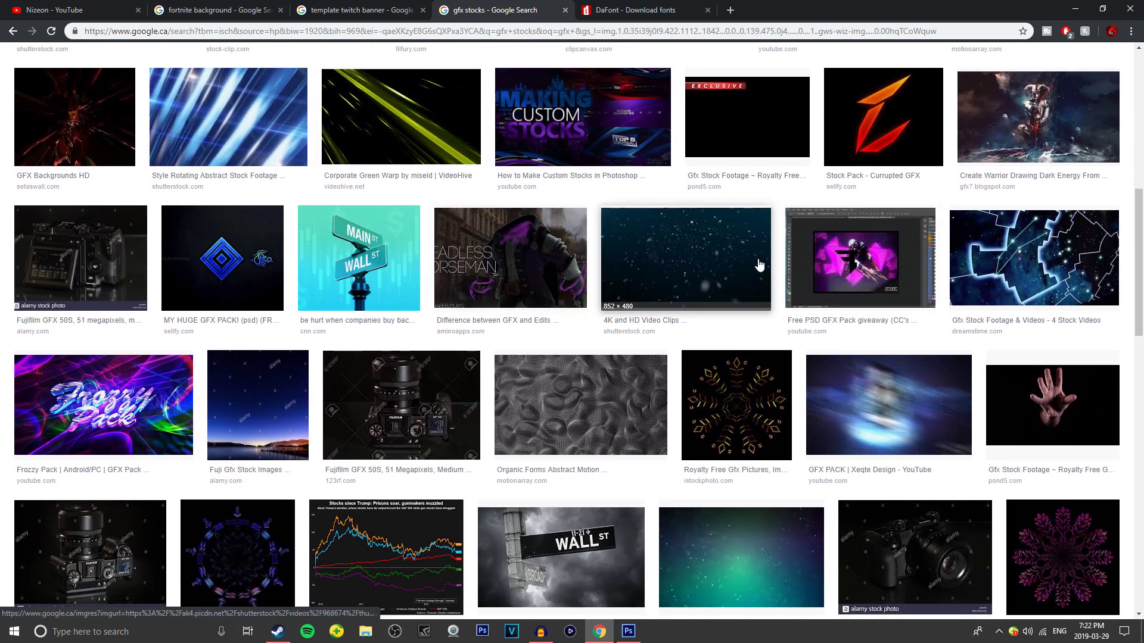
left_click(724, 257)
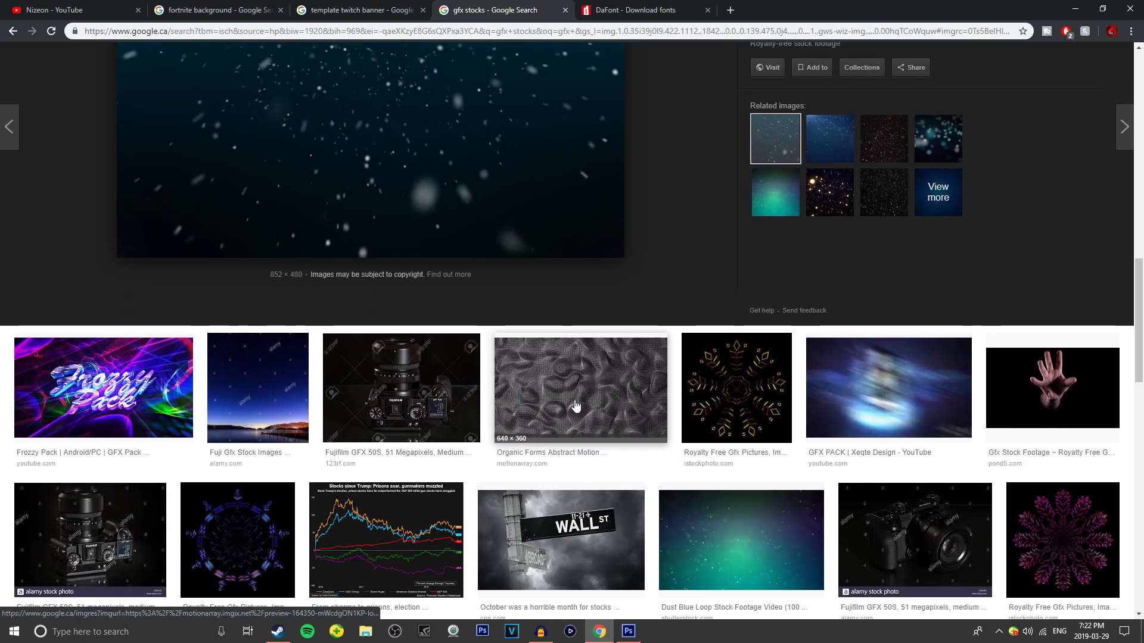
left_click(575, 406)
scroll(567, 375, "down", 10)
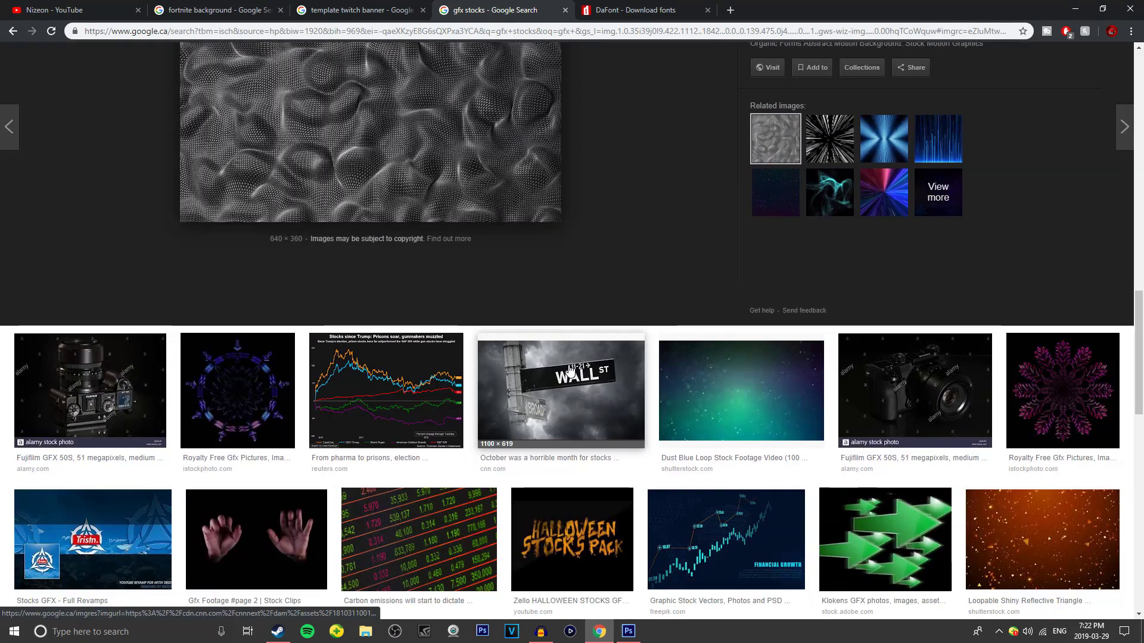
scroll(663, 330, "down", 9)
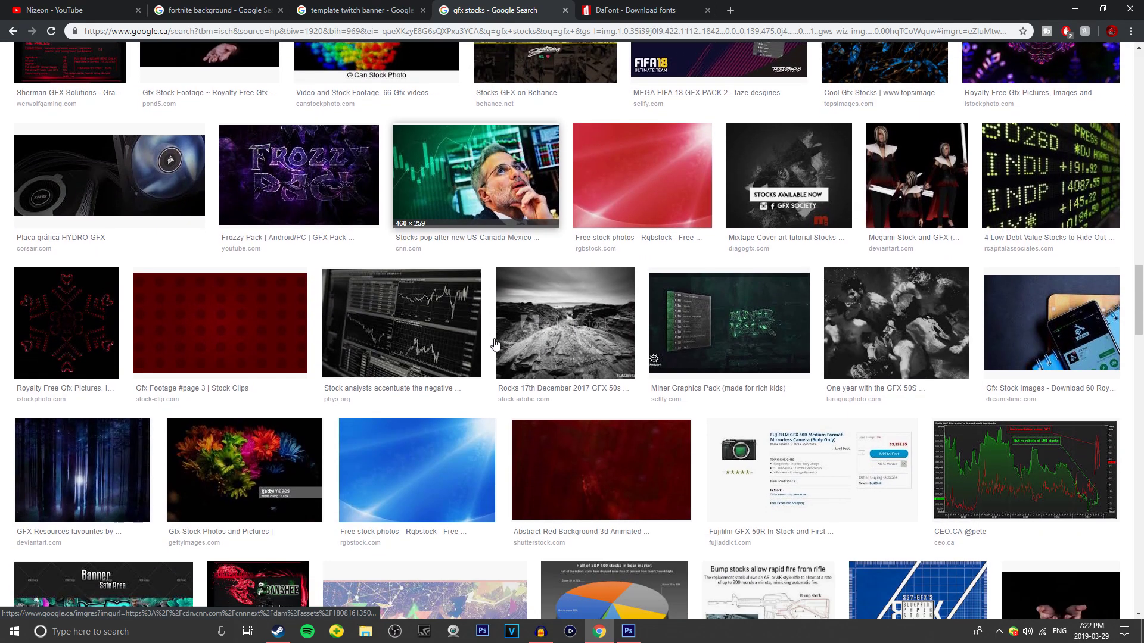
scroll(566, 288, "down", 7)
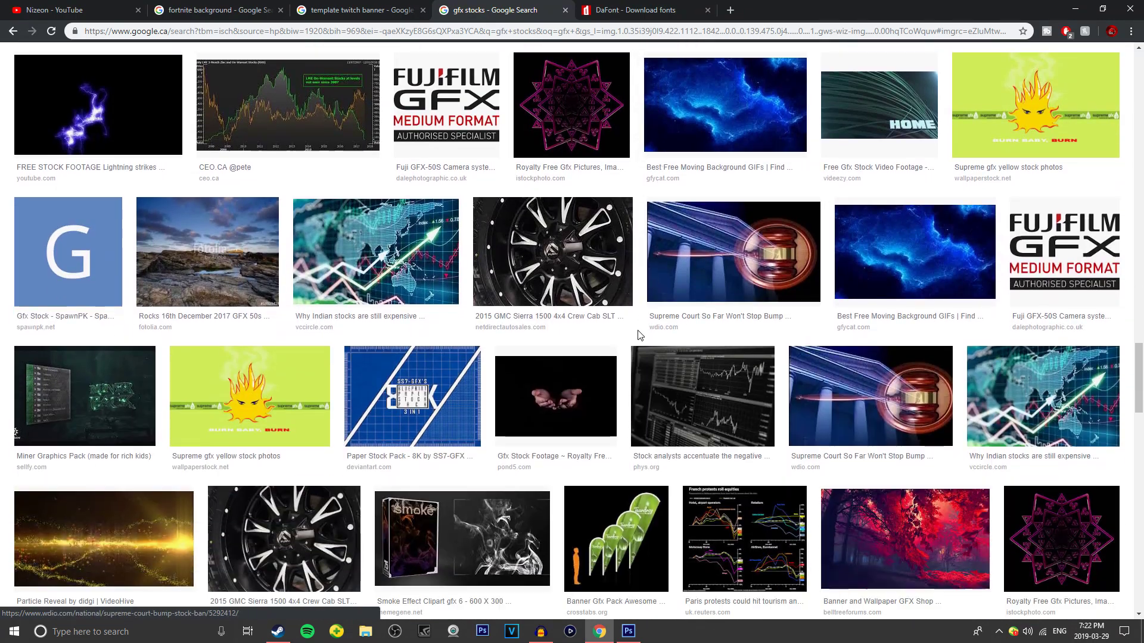
left_click(692, 147)
scroll(646, 399, "up", 9)
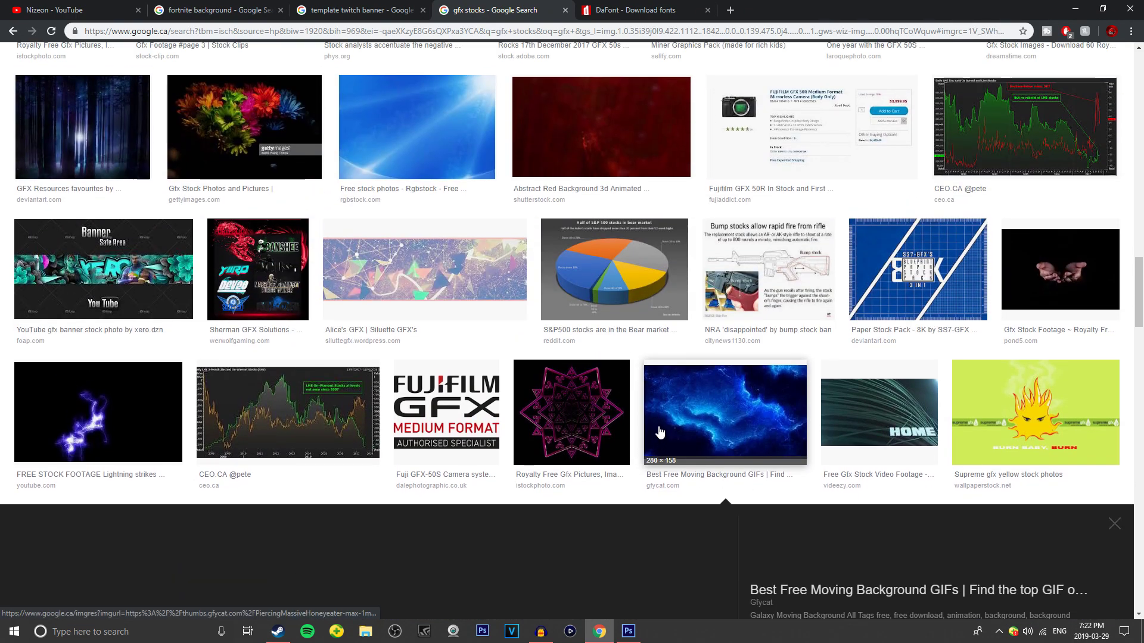
scroll(661, 437, "up", 20)
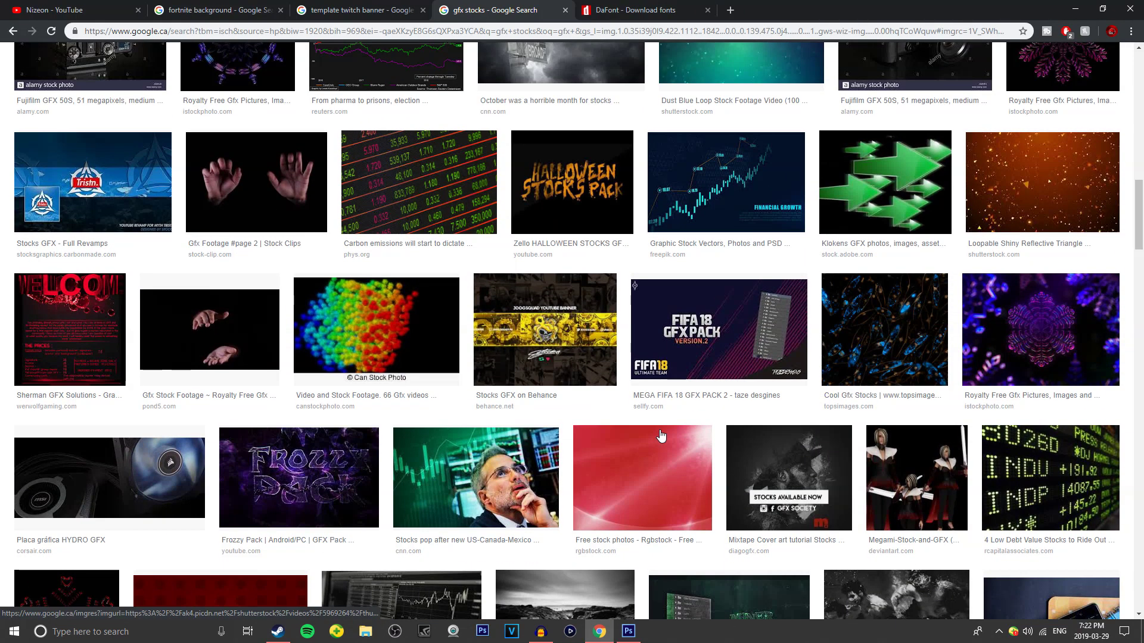
scroll(929, 470, "up", 3)
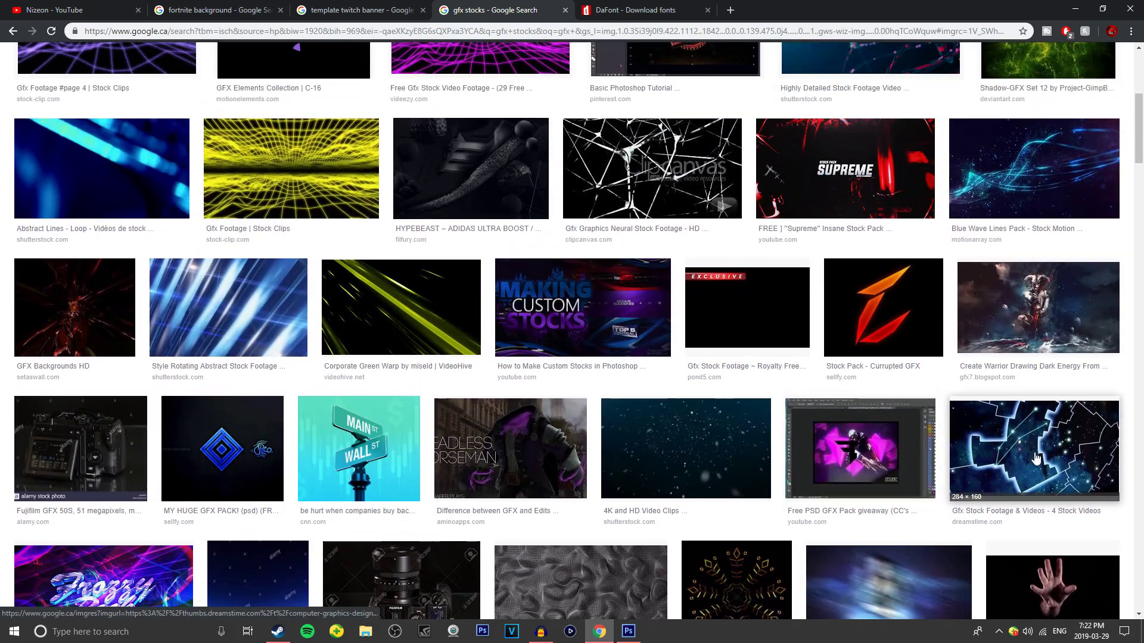
left_click(1033, 455)
scroll(579, 402, "up", 5)
scroll(577, 396, "up", 6)
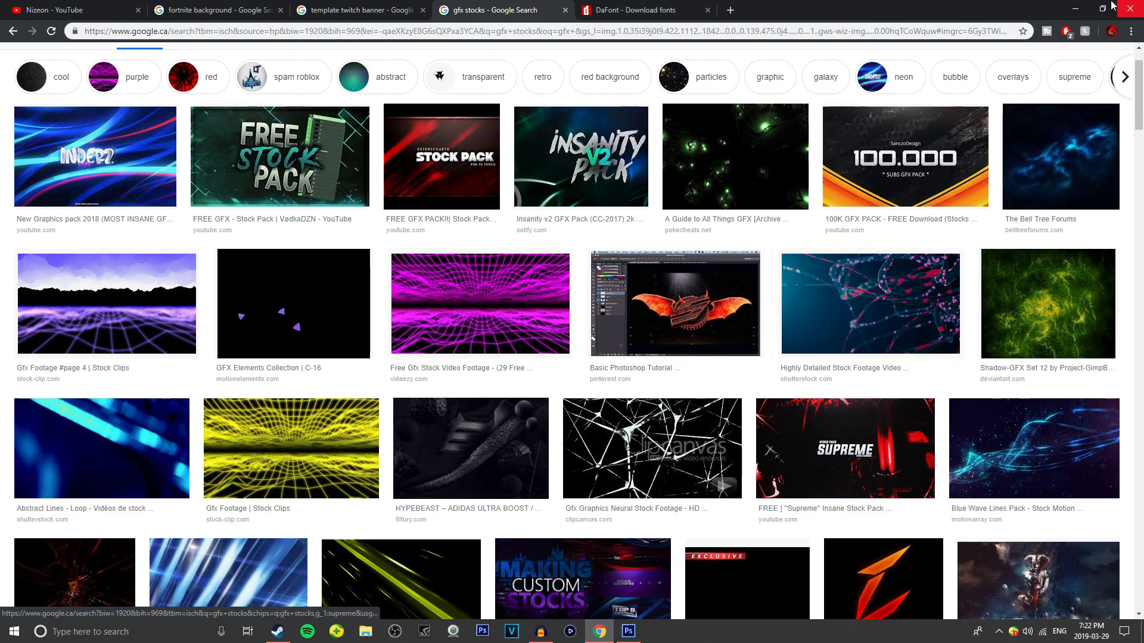
Step: Return to Photoshop and place the blue light-streak stock image named 1 from the desktop above the rectangles
left_click(1076, 9)
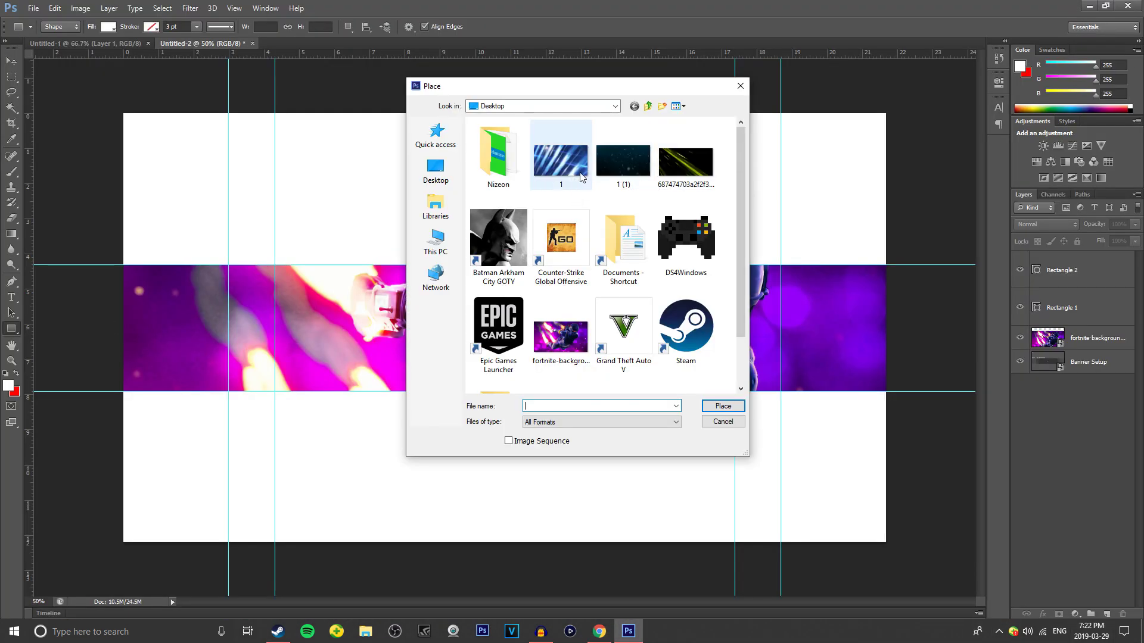
double_click(576, 173)
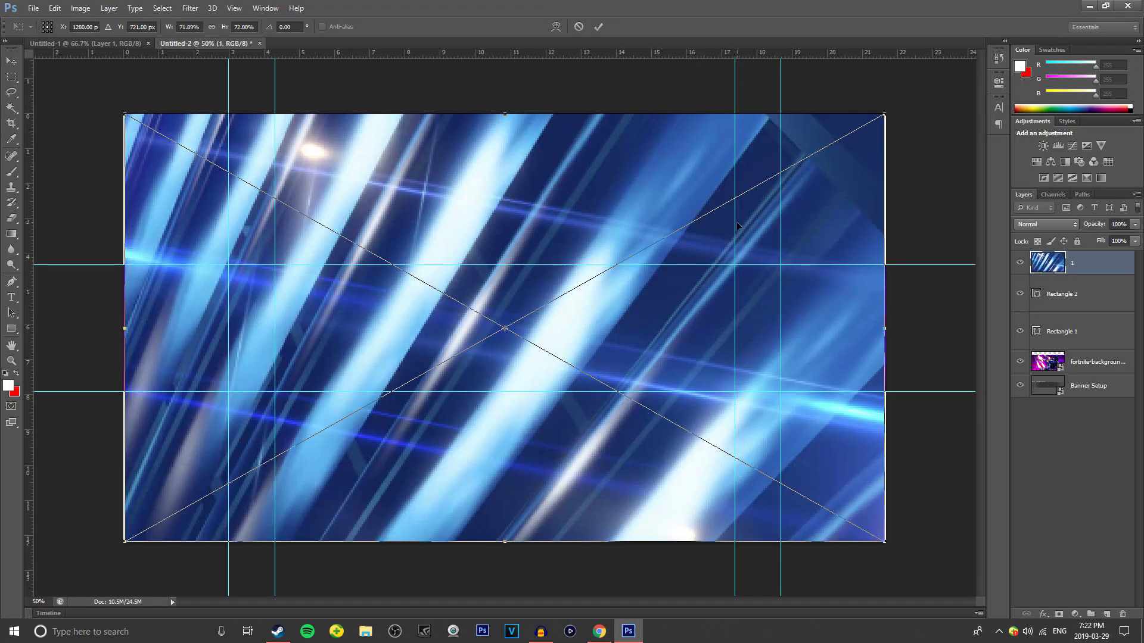
key("Return")
key("u")
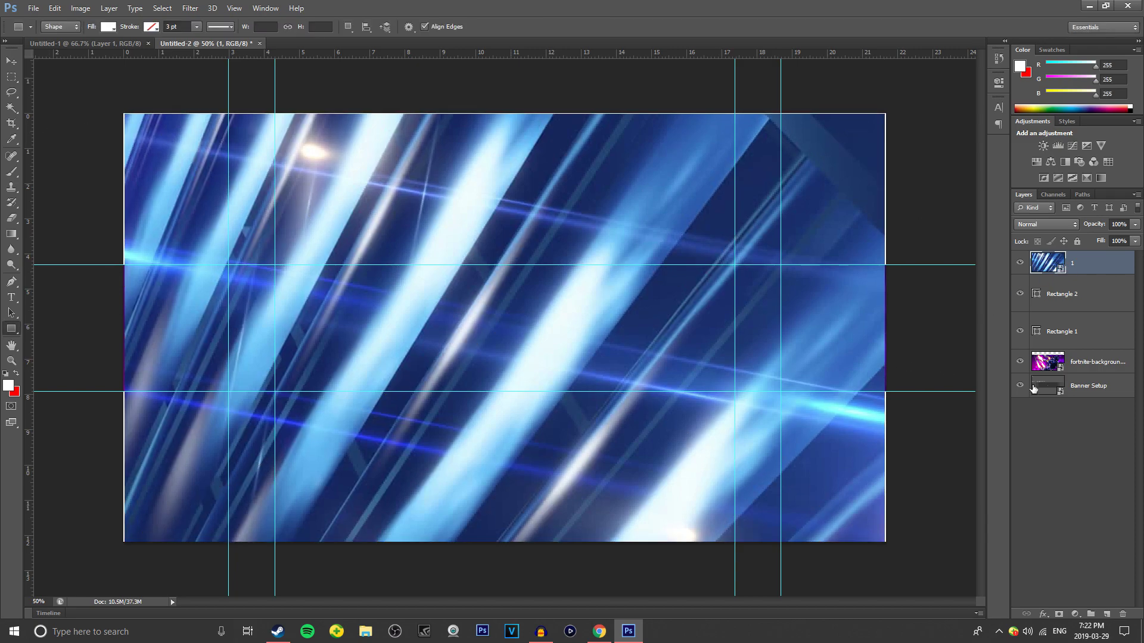
Step: Place the dark particle stock image named 1 (1) from the desktop on top of the light-streak image
left_click(34, 8)
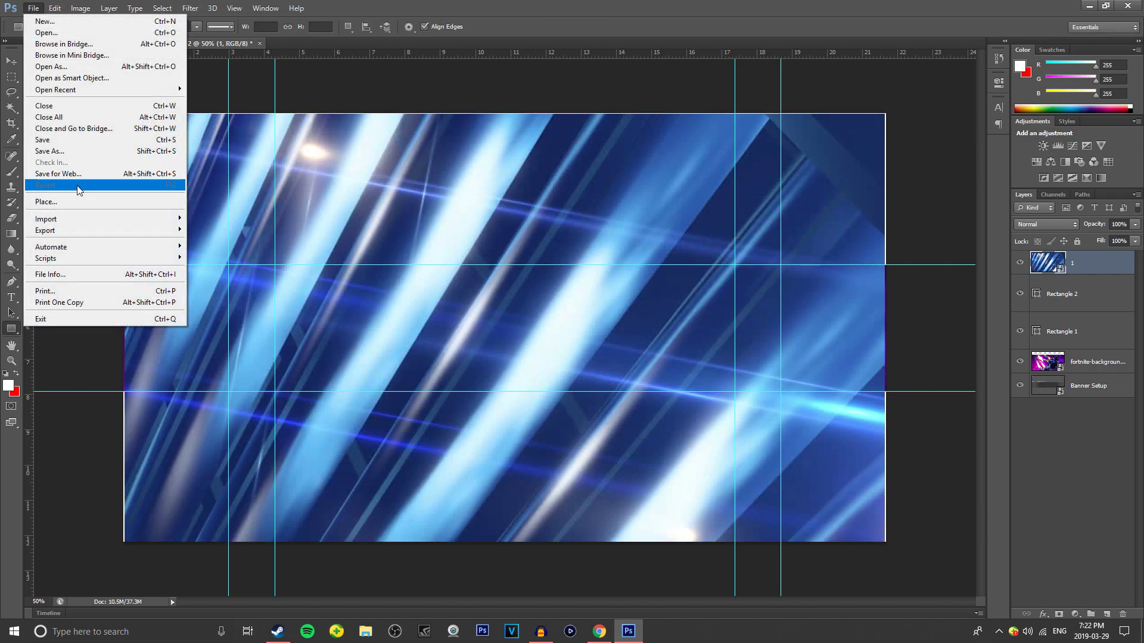
left_click(79, 202)
double_click(631, 160)
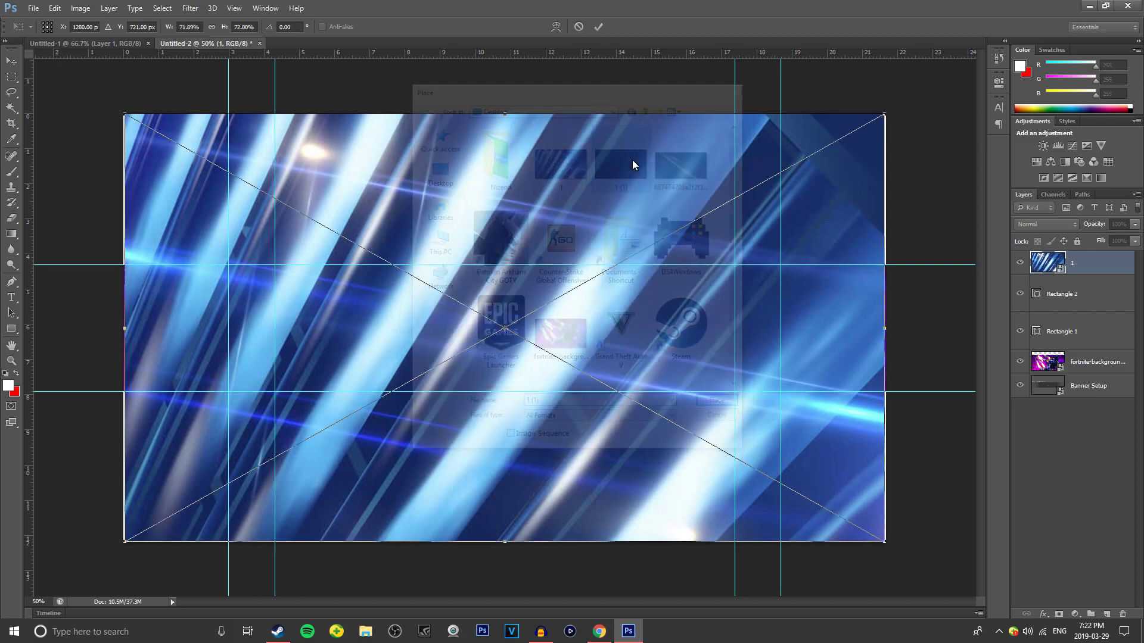
key("Return")
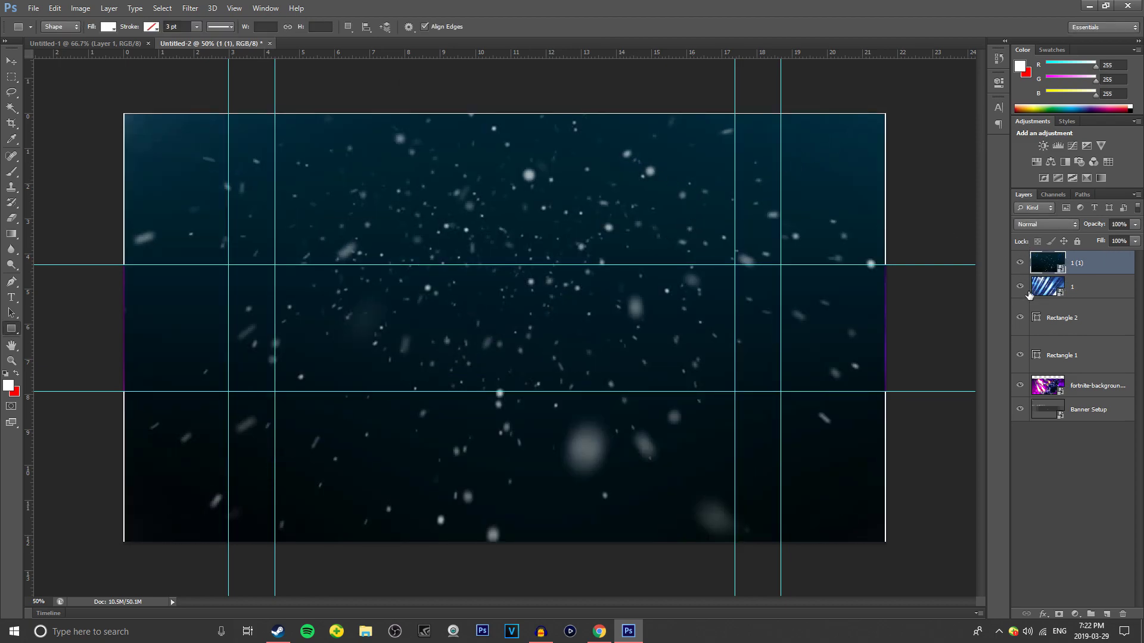
Step: Hide the 1 (1) particle layer and select the blue light-streak layer 1
left_click(1053, 195)
left_click(1024, 195)
left_click(1021, 263)
left_click(1020, 262)
left_click(1021, 262)
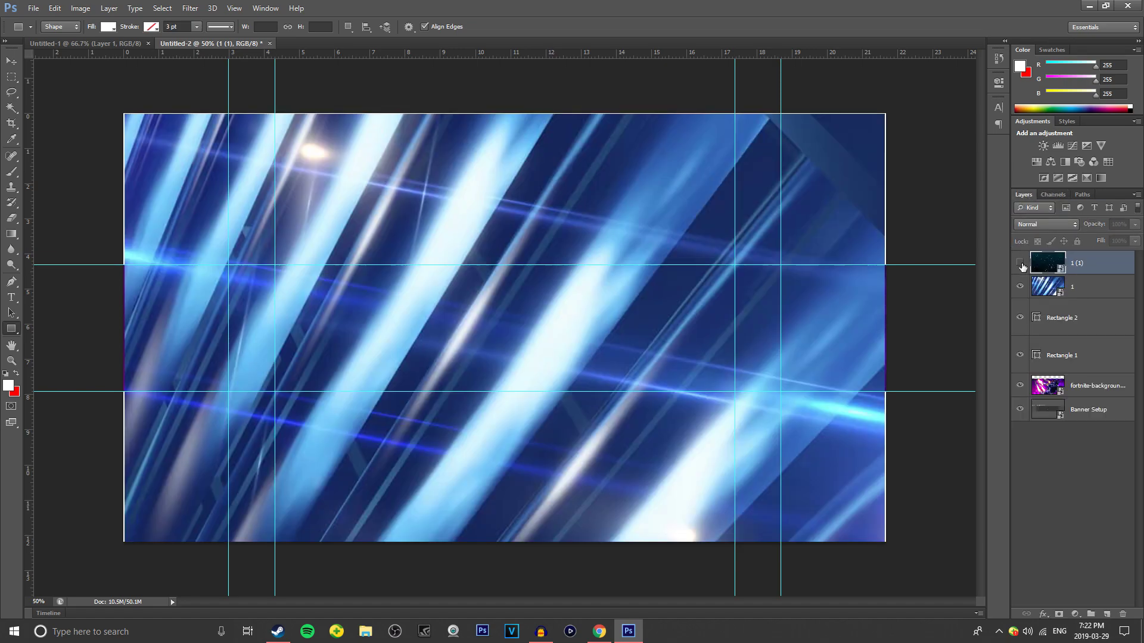
left_click(1095, 290)
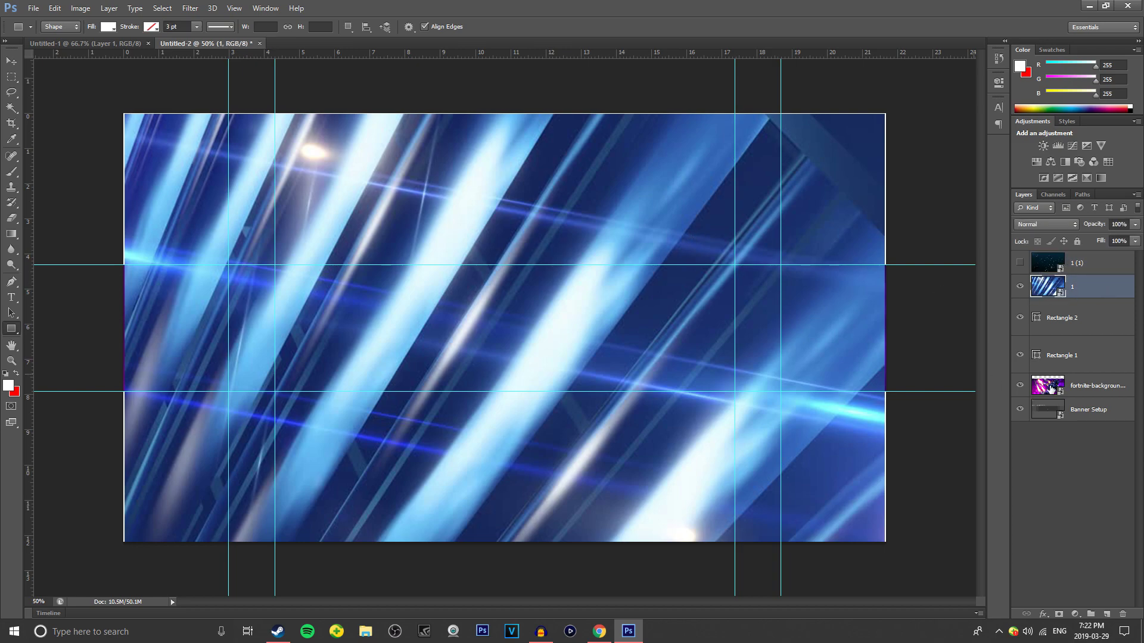
Step: Set the light-streak layer 1 to Overlay blending and toggle its visibility to compare the banner with and without it
left_click(1035, 225)
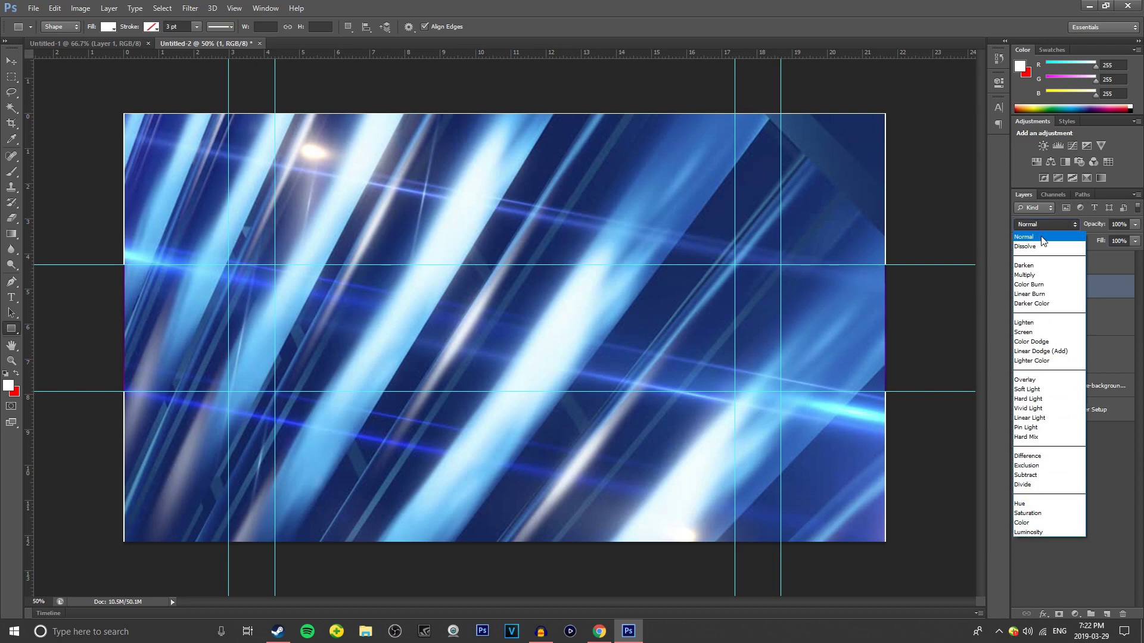
left_click(1039, 379)
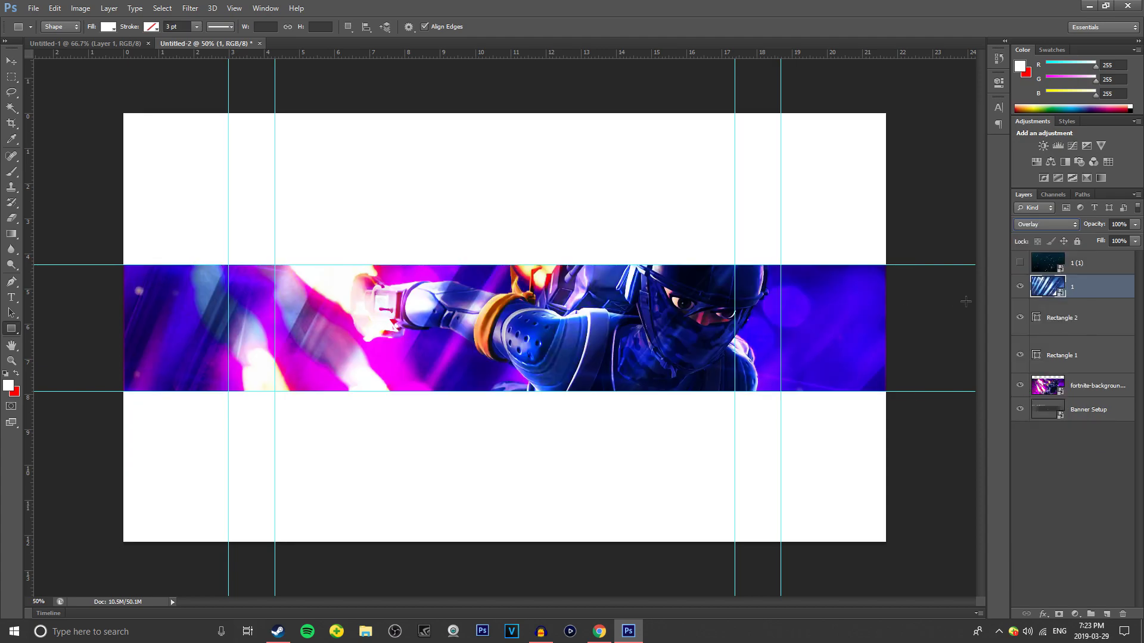
left_click(1021, 291)
left_click(1021, 291)
left_click(1021, 291)
left_click(1022, 290)
left_click(1021, 290)
left_click(1117, 477)
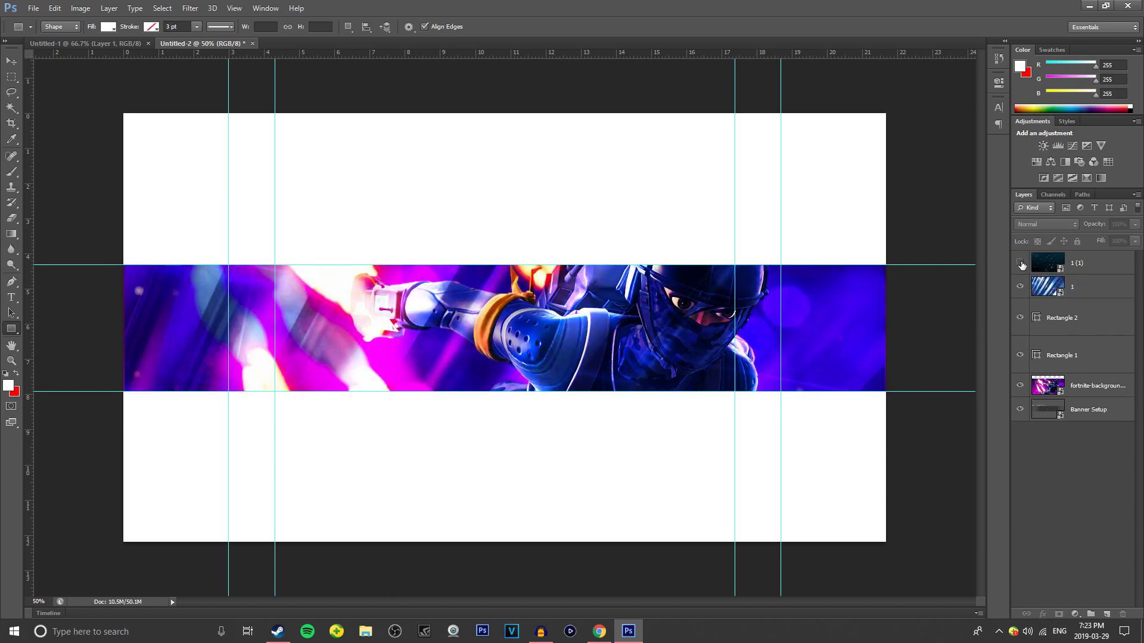
Step: Show the particle layer 1 (1) and try the Multiply and Linear Dodge (Add) blend modes on it
left_click(1021, 264)
left_click(1081, 260)
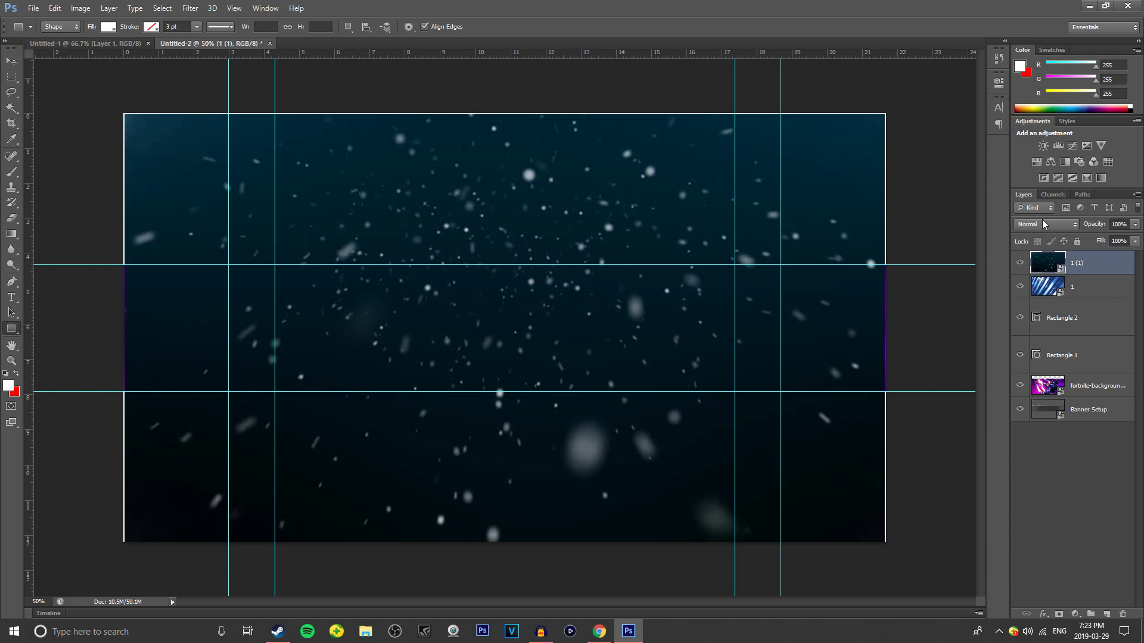
left_click(1038, 227)
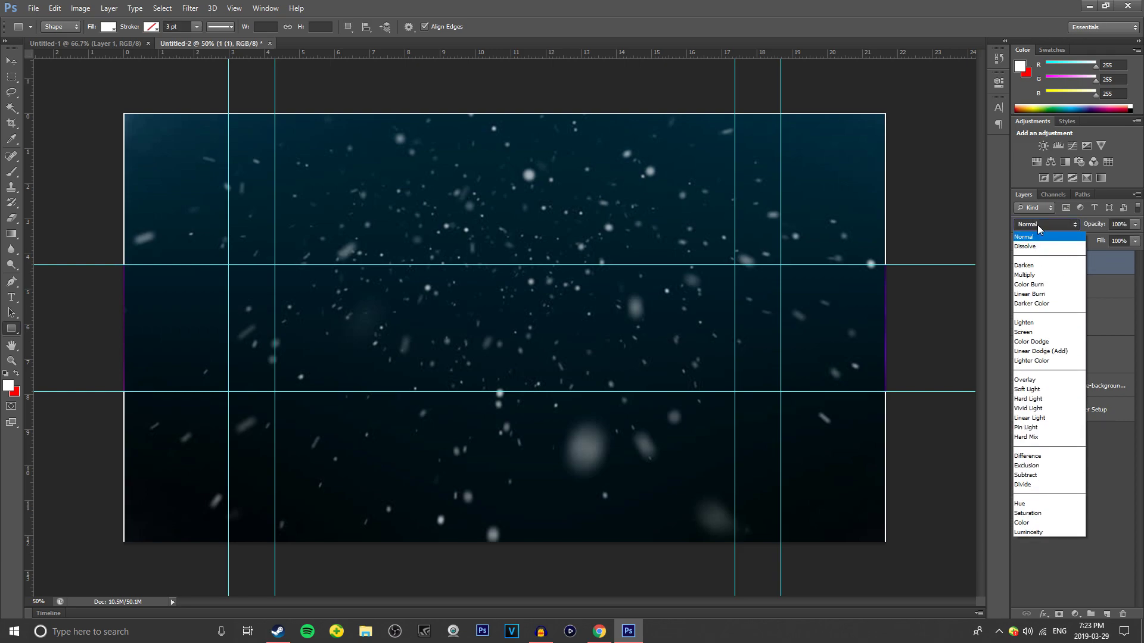
left_click(1039, 274)
left_click(1034, 226)
left_click(1037, 334)
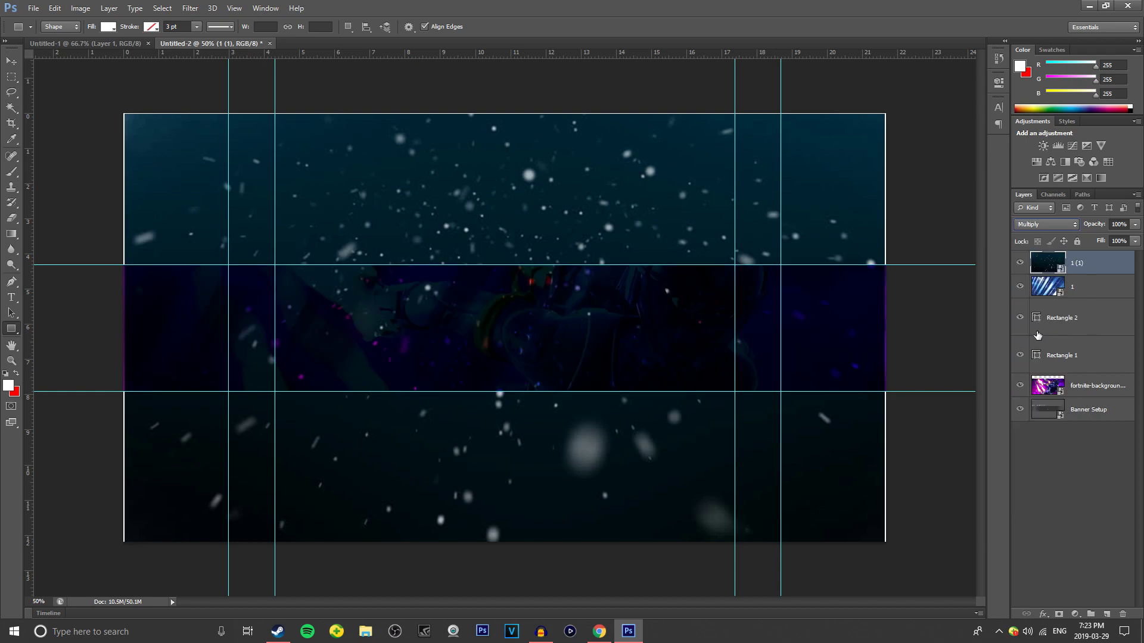
left_click(1036, 227)
left_click(1041, 352)
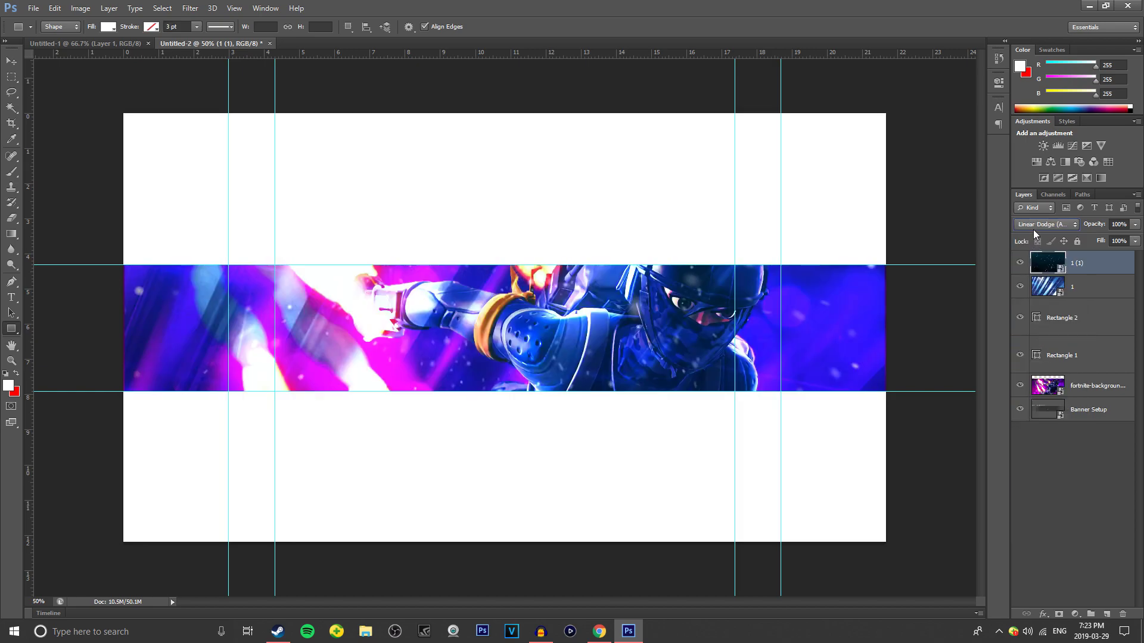
Step: Compare Lighten, Color Dodge and Linear Dodge (Add) on the particle layer 1 (1), settling on Color Dodge
left_click(1035, 225)
left_click(1043, 324)
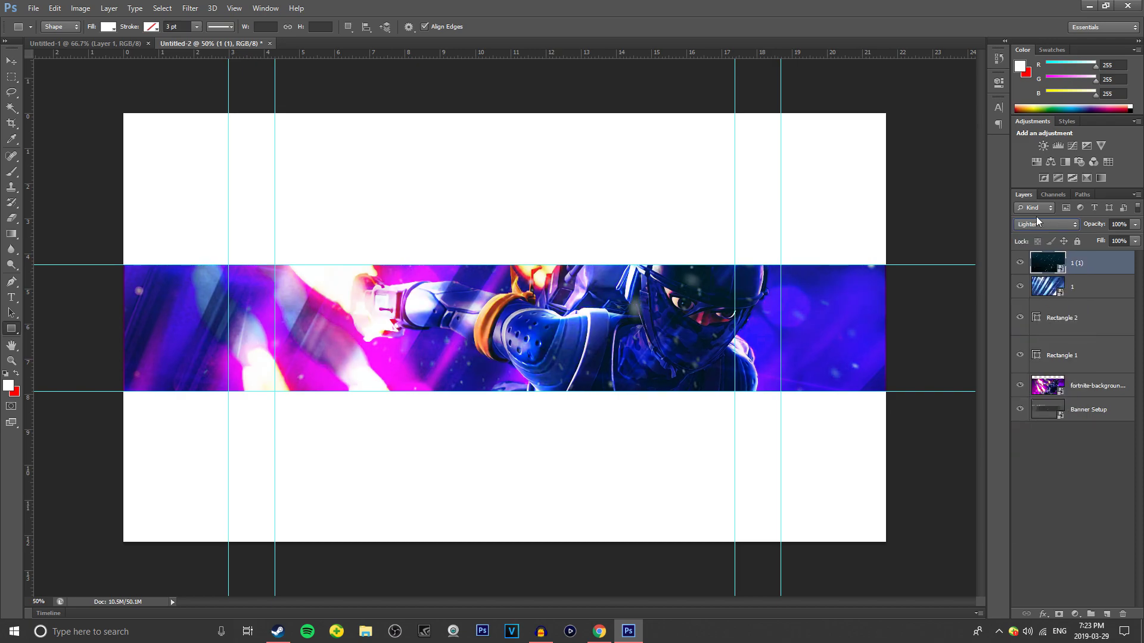
scroll(1038, 224, "down", 2)
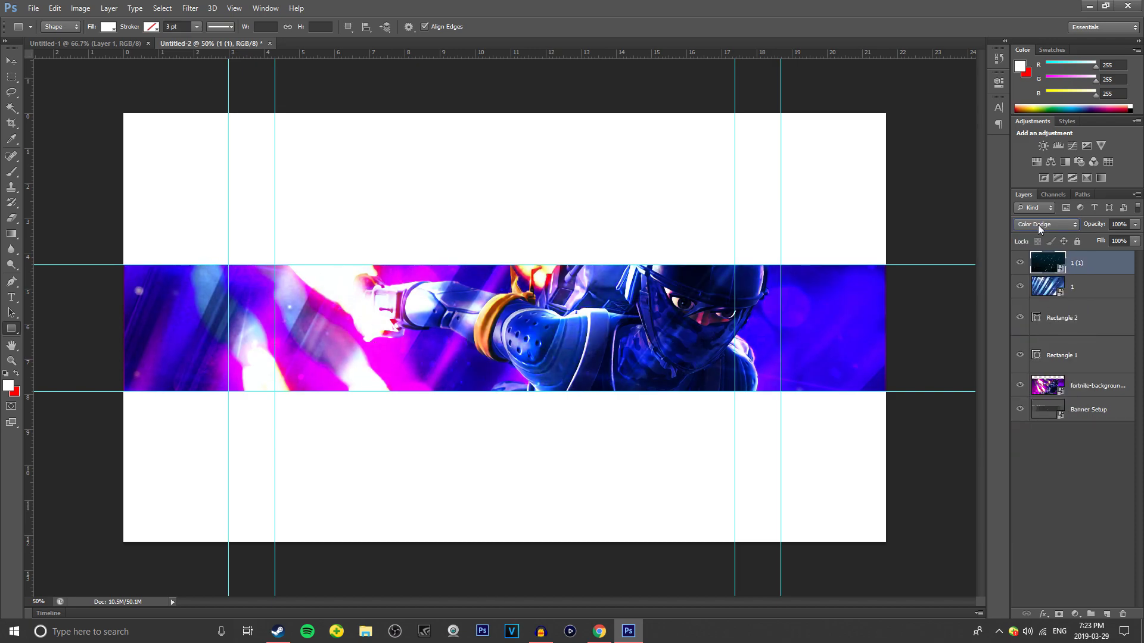
left_click(1038, 224)
left_click(1041, 352)
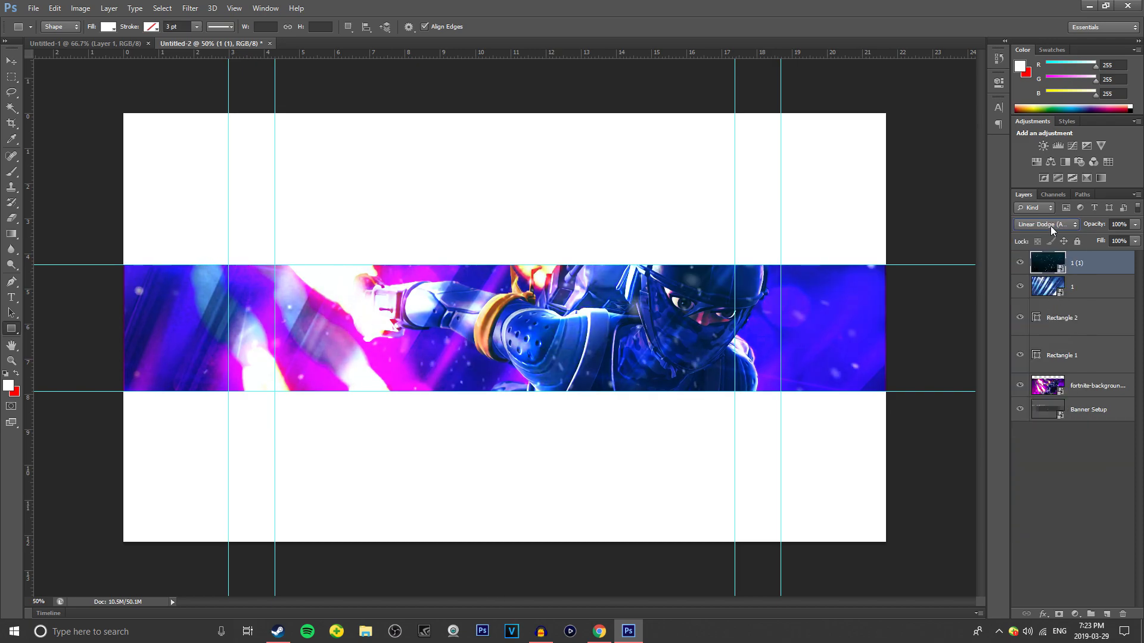
left_click(1042, 224)
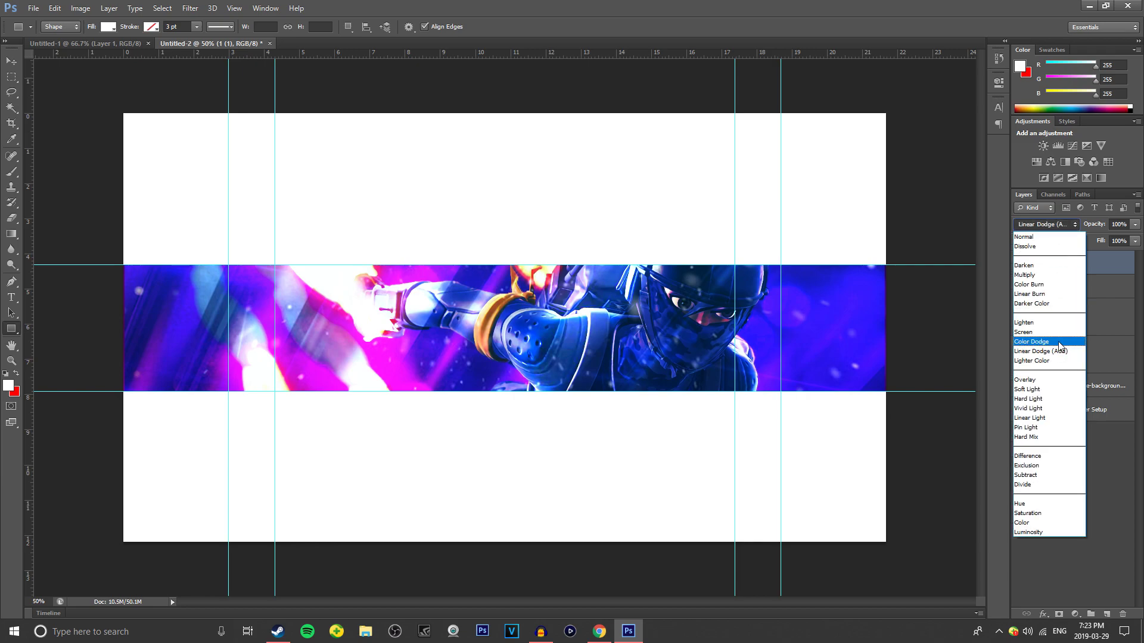
left_click(1058, 341)
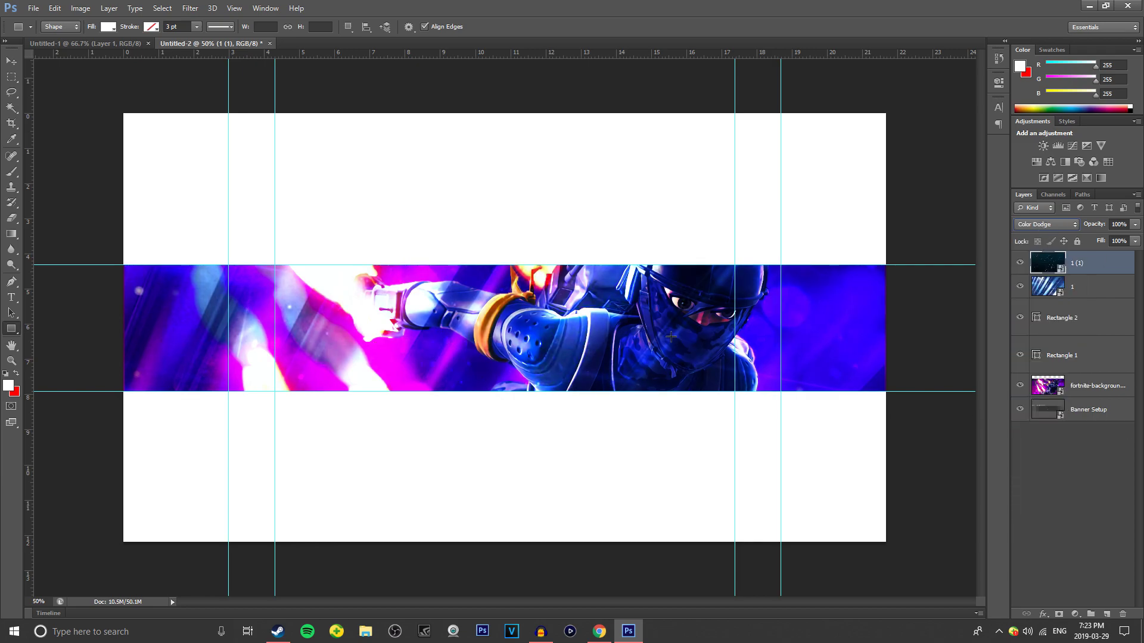
left_click(1080, 510)
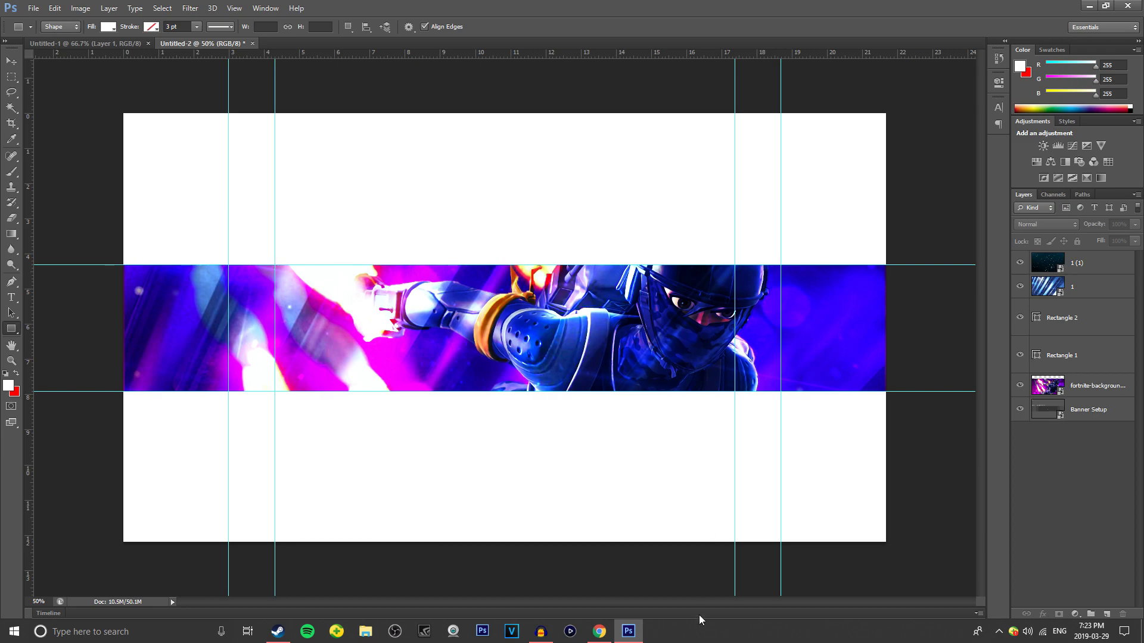
left_click(600, 632)
left_click(653, 9)
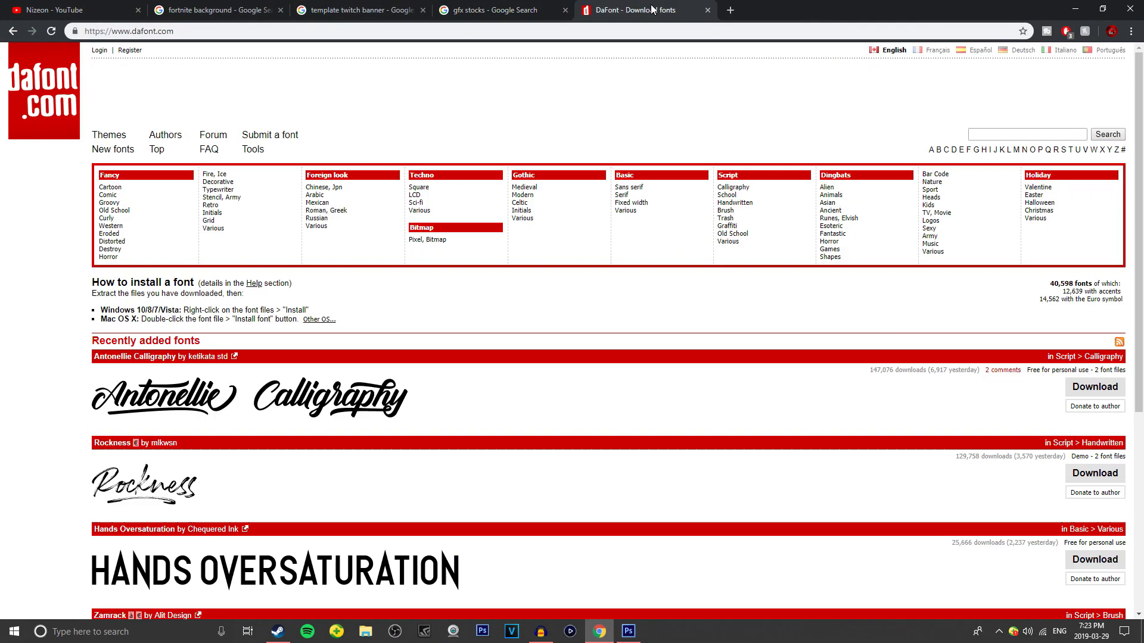
left_click(80, 31)
left_click(179, 29)
left_click_drag(180, 28, 84, 32)
left_click_drag(176, 32, 84, 33)
left_click(137, 36)
Step: Look through DaFont's recently added fonts and download the Hands Oversaturation font
scroll(327, 286, "down", 1)
scroll(332, 291, "up", 1)
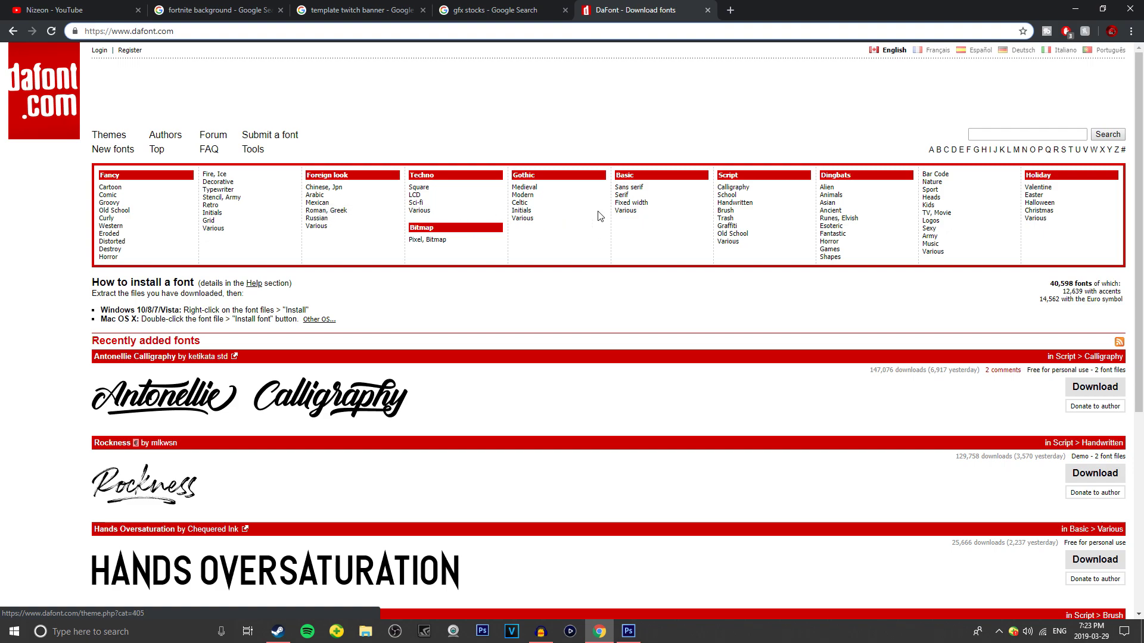
scroll(131, 211, "down", 2)
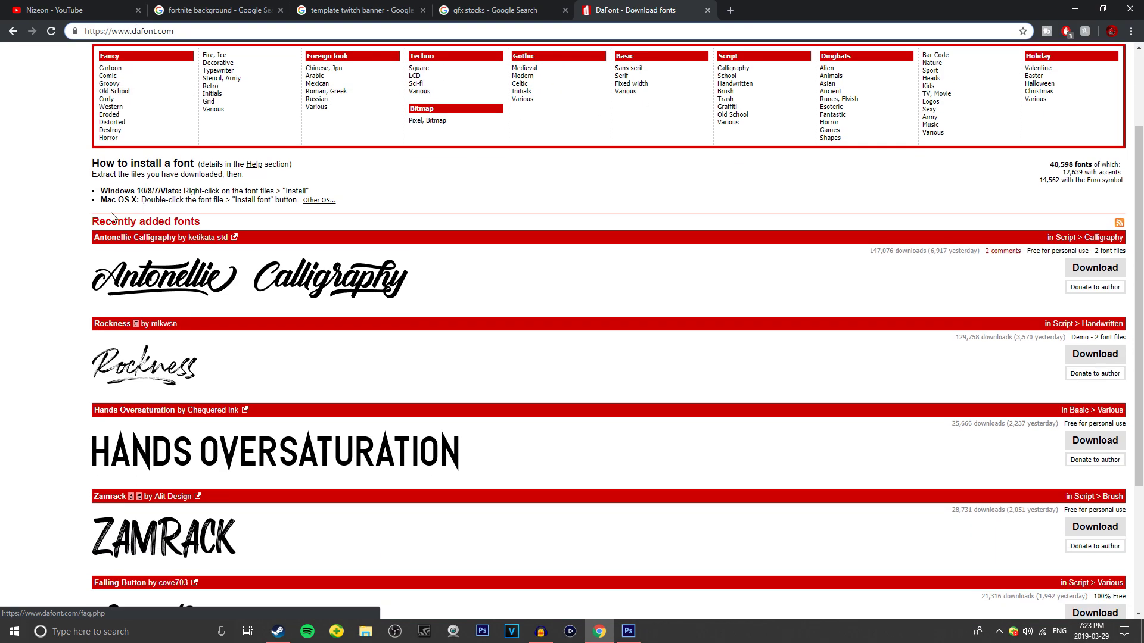
scroll(139, 262, "down", 2)
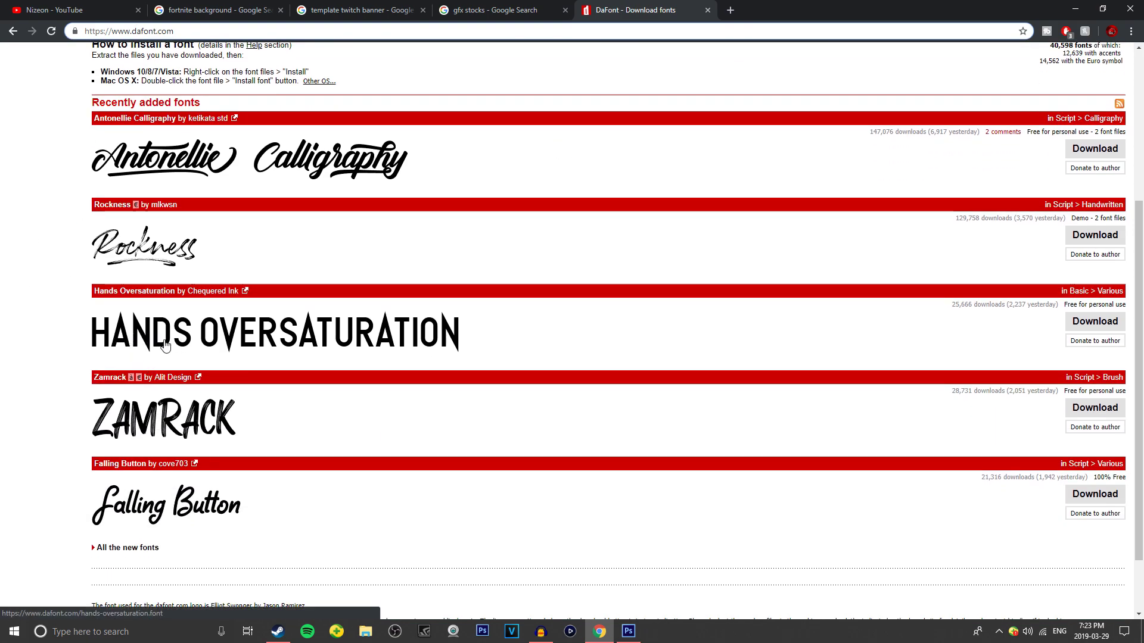
left_click(1095, 321)
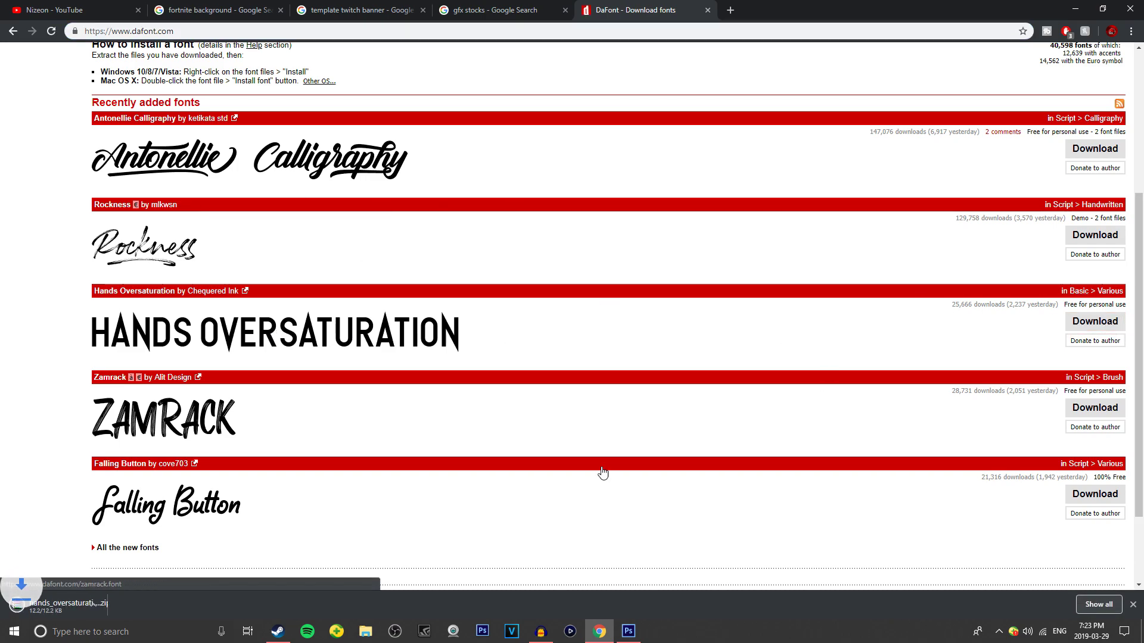
Step: Install the Hands Oversaturation OpenType font from the downloaded hands_oversaturation.zip and return to Photoshop
left_click(69, 609)
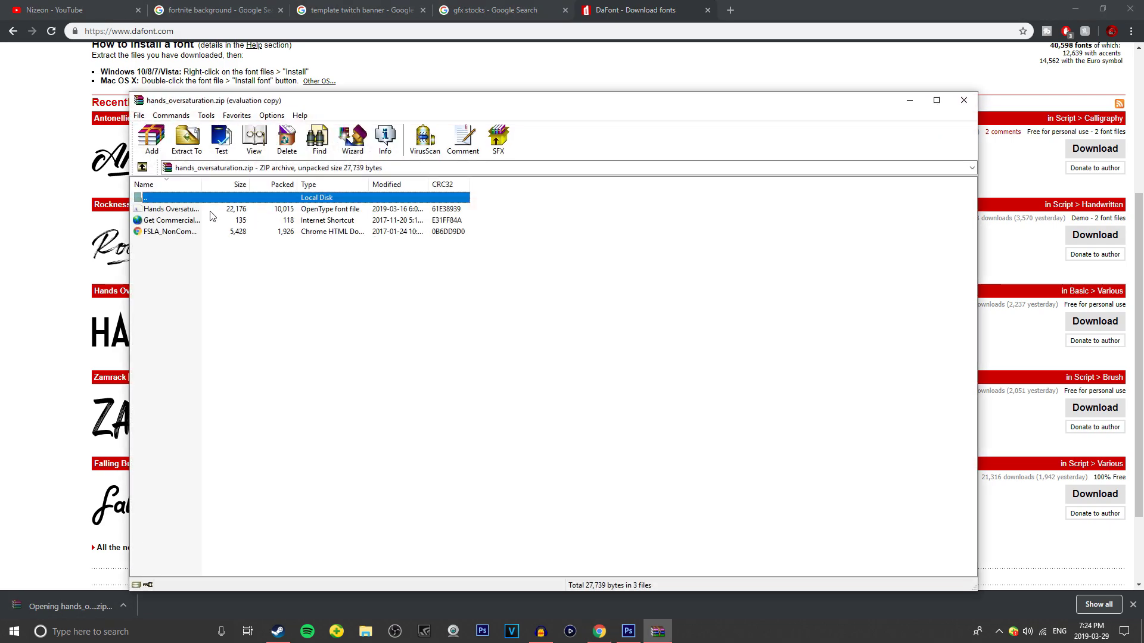
double_click(210, 212)
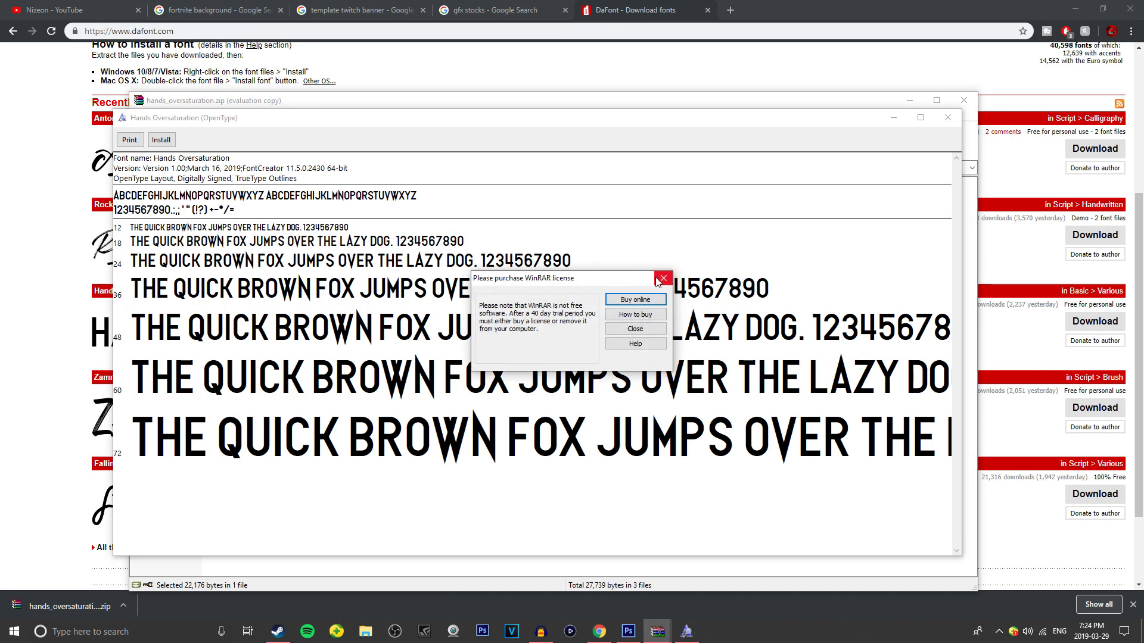
left_click(663, 279)
left_click(170, 142)
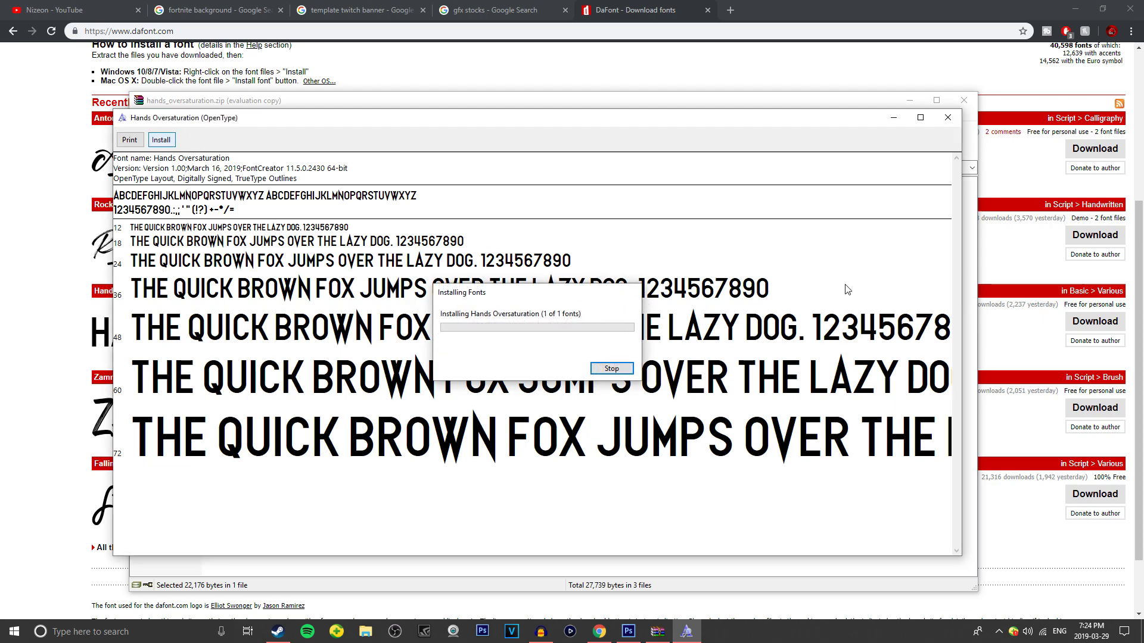
left_click(938, 120)
left_click(968, 105)
left_click(1076, 8)
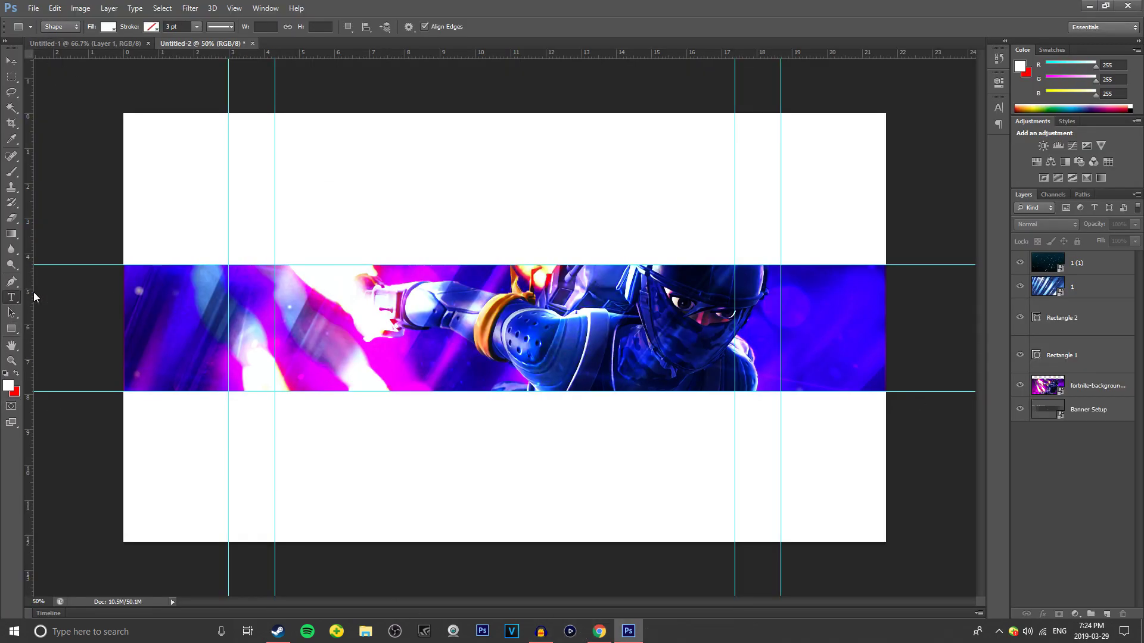
Step: Start a text layer on the banner strip with the Type tool and set its font to Hands Oversaturation
left_click(11, 297)
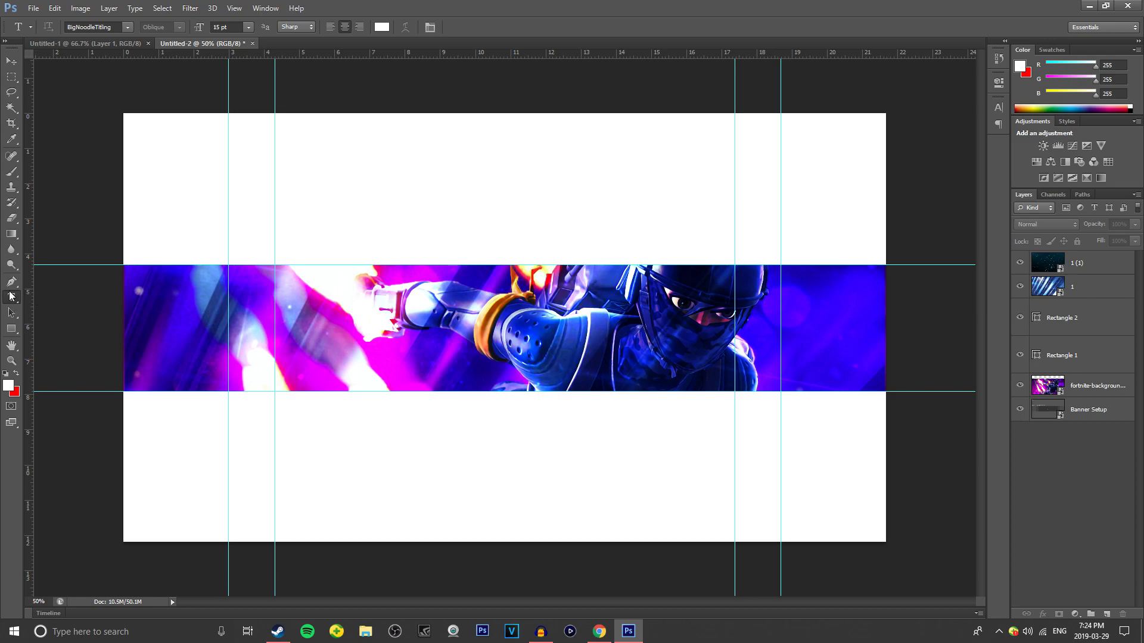
left_click(439, 329)
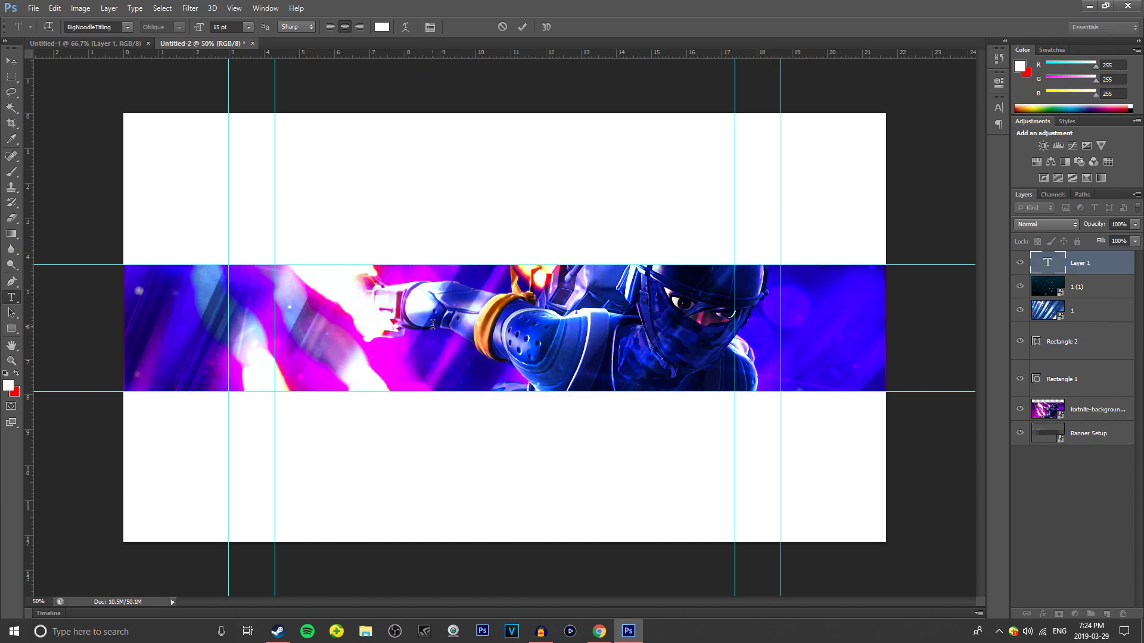
left_click(127, 28)
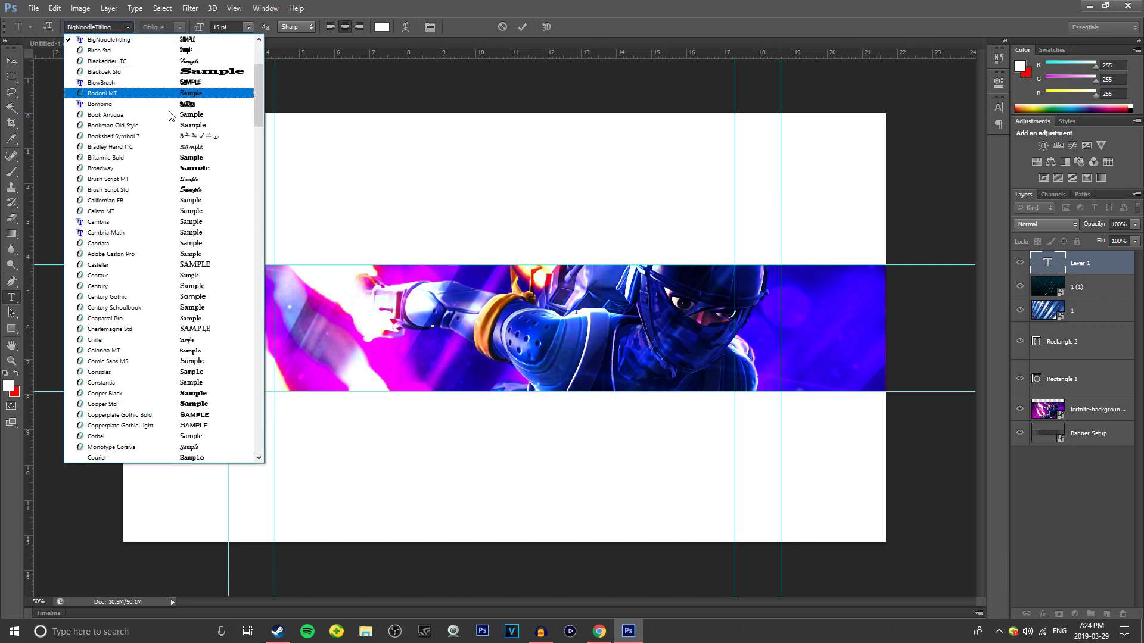
left_click_drag(260, 112, 260, 210)
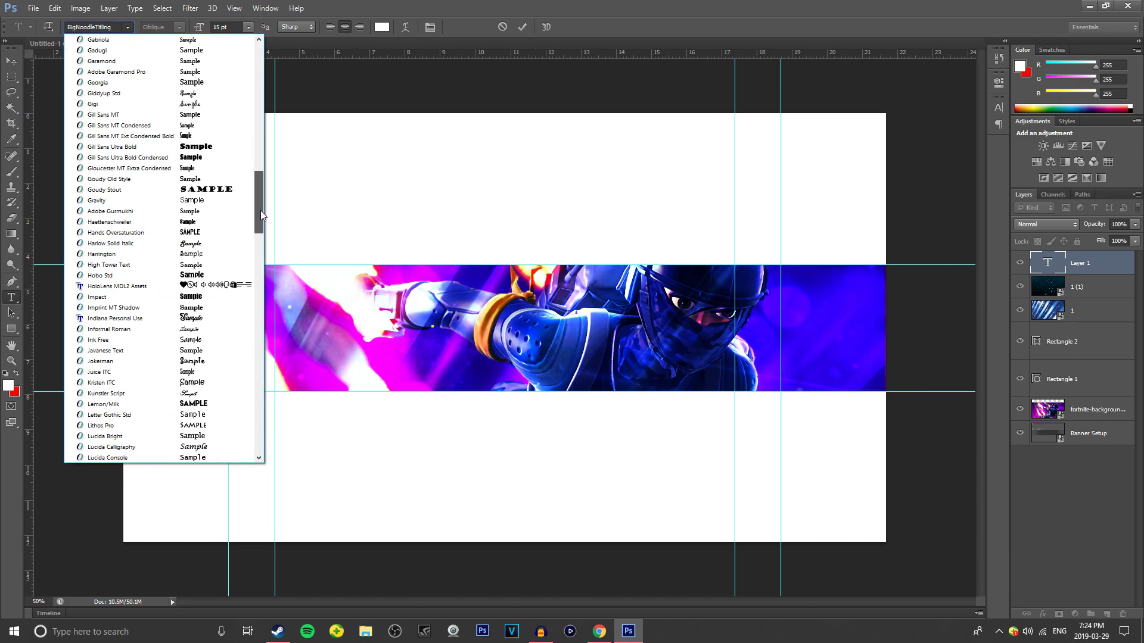
left_click(117, 27)
type("Hands Oversatu...")
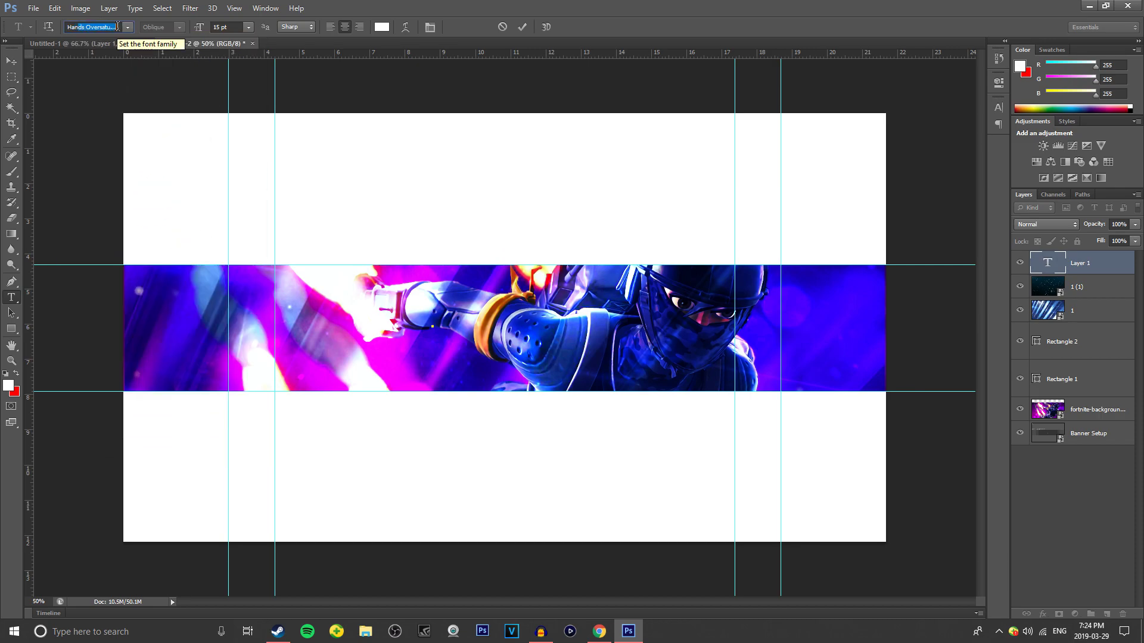
key("Return")
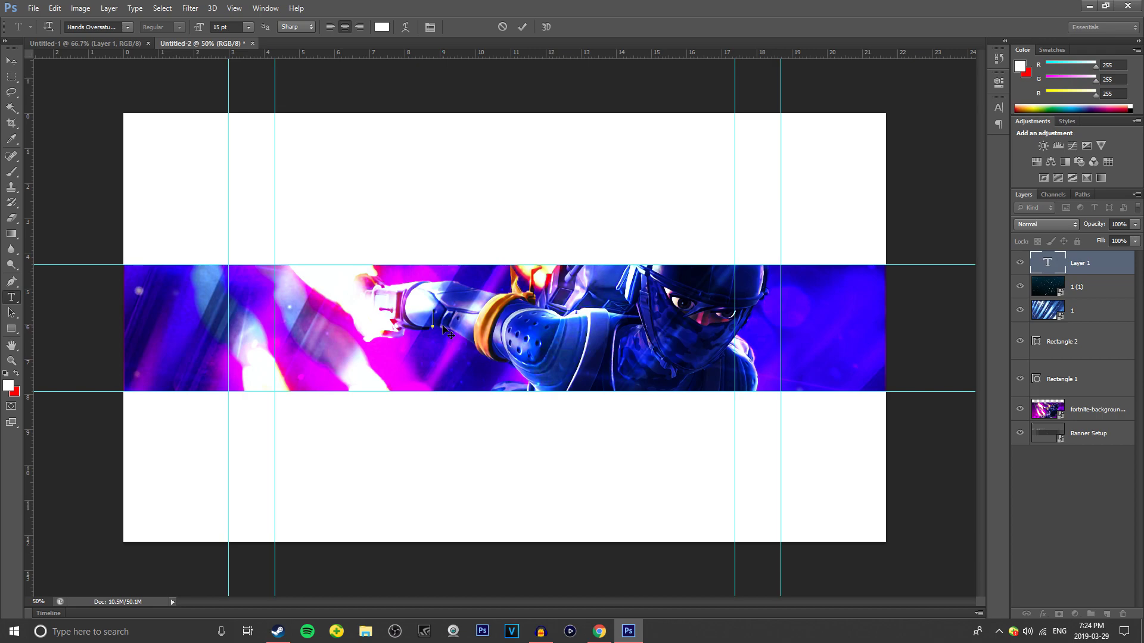
Step: Enter the text NIZEON and enlarge it, trying 20 pt before setting the size to 100 pt
type("NIZ")
type("EON")
left_click_drag(491, 315, 248, 337)
left_click(233, 25)
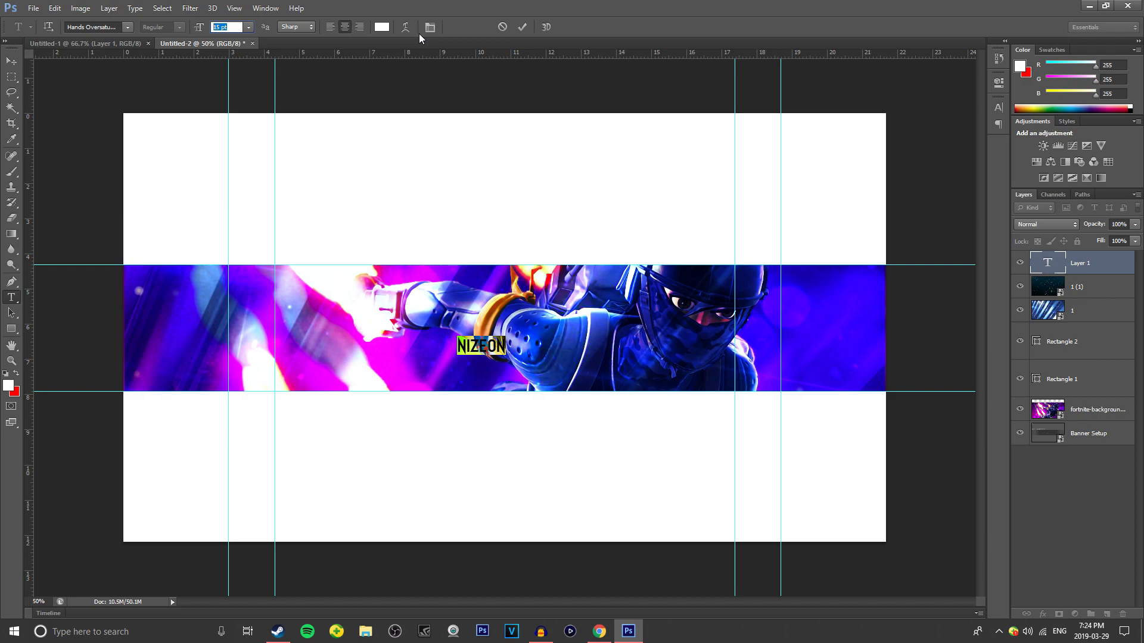
type("20")
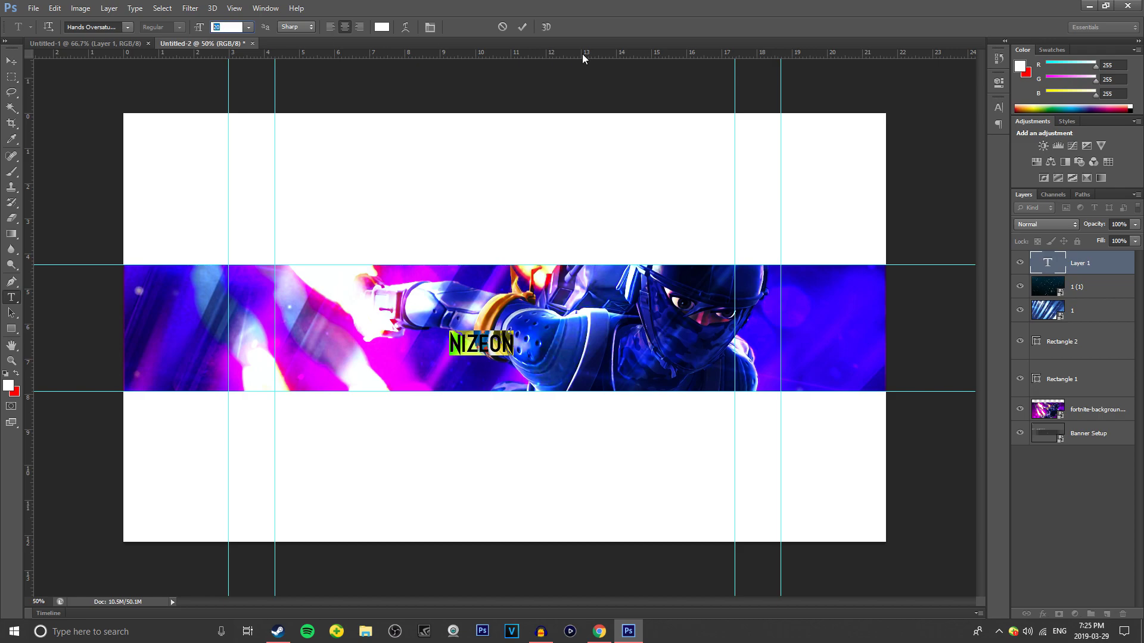
type("100")
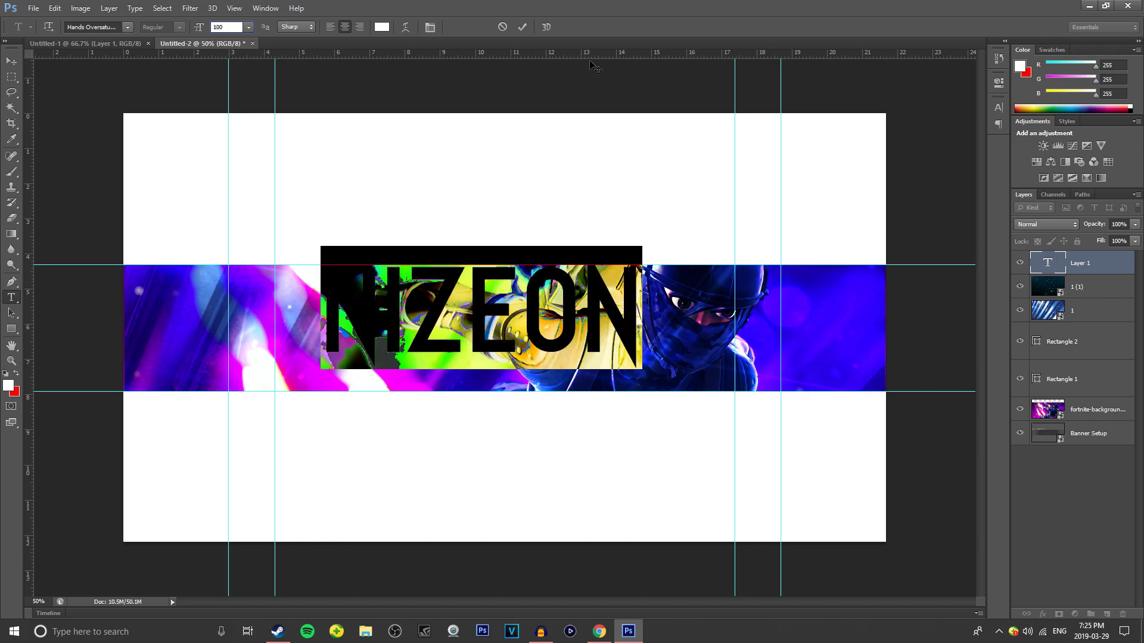
key("Return")
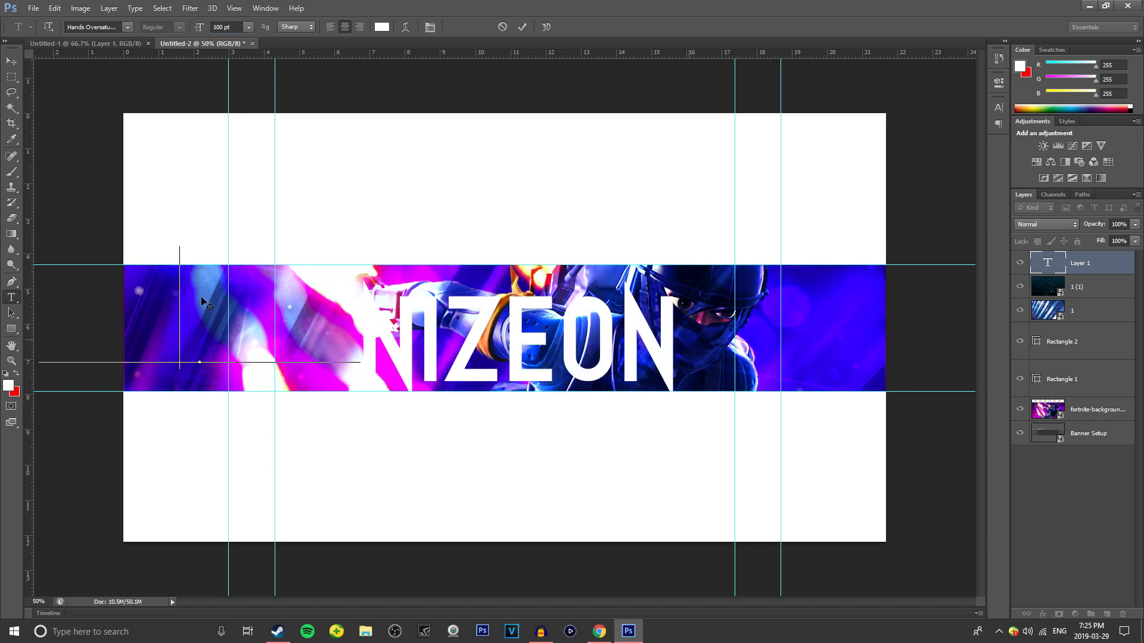
Step: Reduce the NIZEON text to 50 pt, move it near the center of the banner strip and commit it
left_click_drag(395, 225, 770, 236)
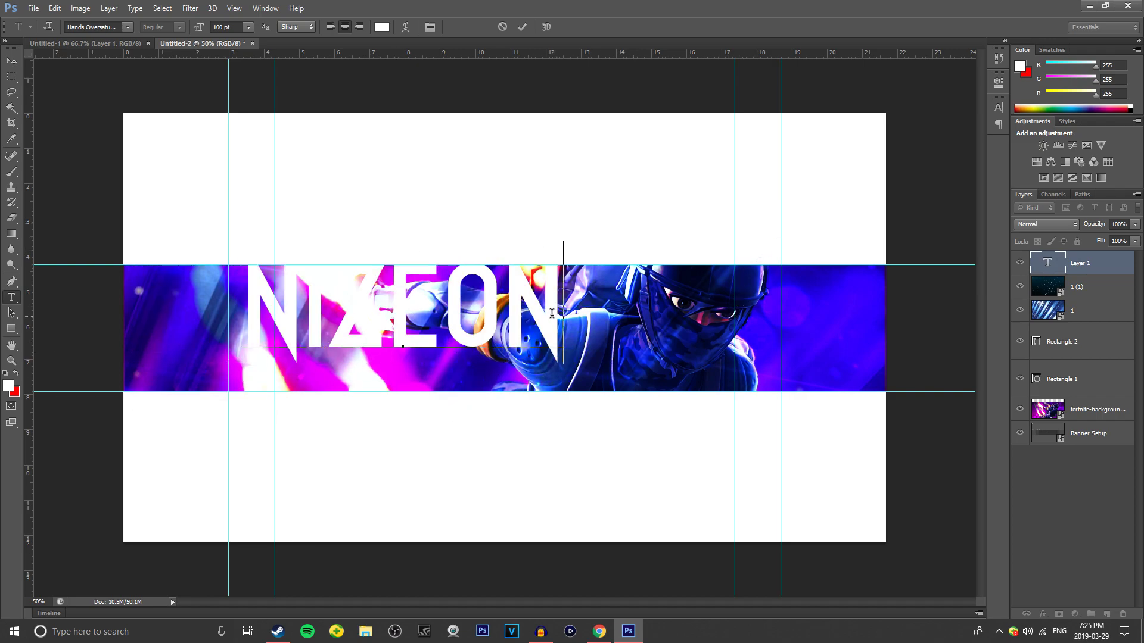
left_click_drag(556, 320, 236, 222)
left_click(238, 27)
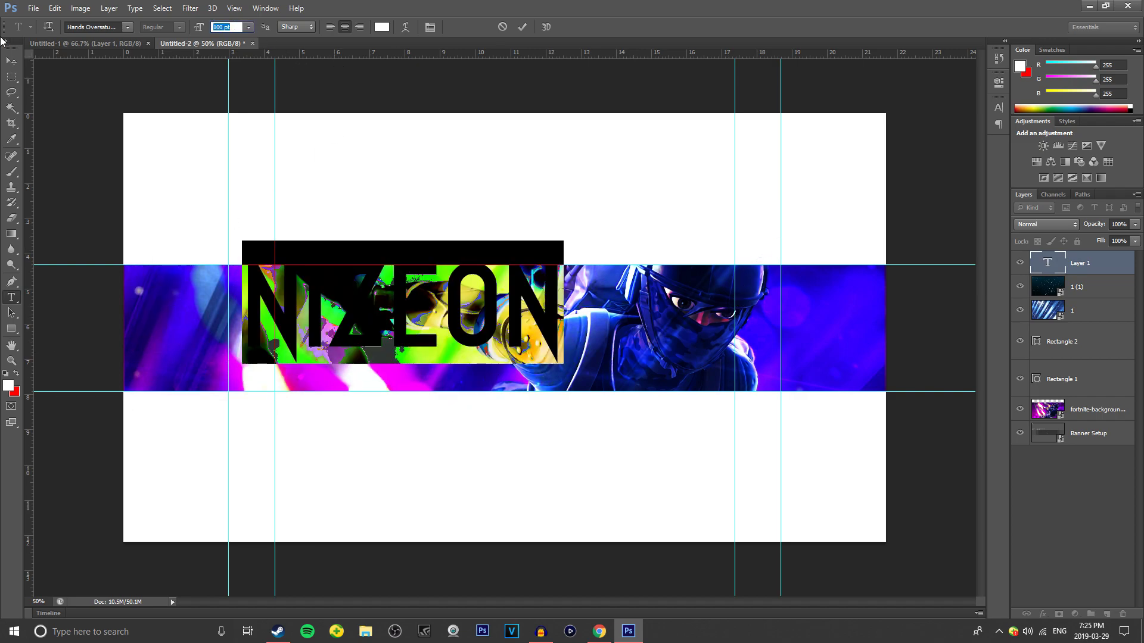
type("50")
left_click(457, 350)
left_click_drag(472, 246, 604, 251)
left_click(1095, 267)
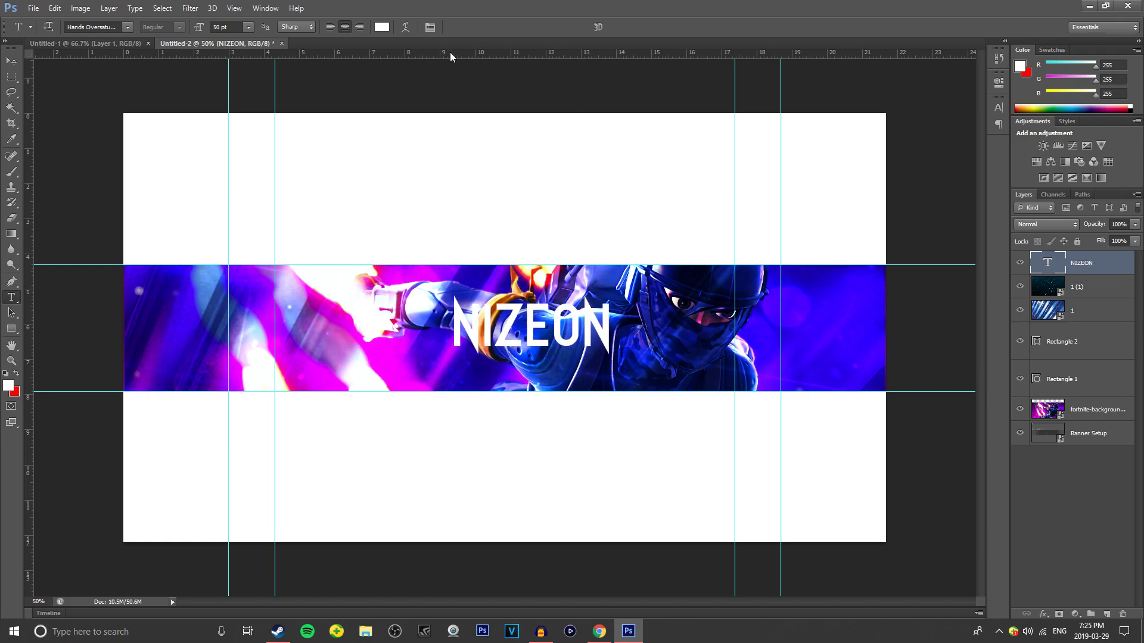
Step: Add a horizontal and a vertical guide through the banner's center and center the NIZEON text on their crossing
left_click_drag(452, 53, 490, 325)
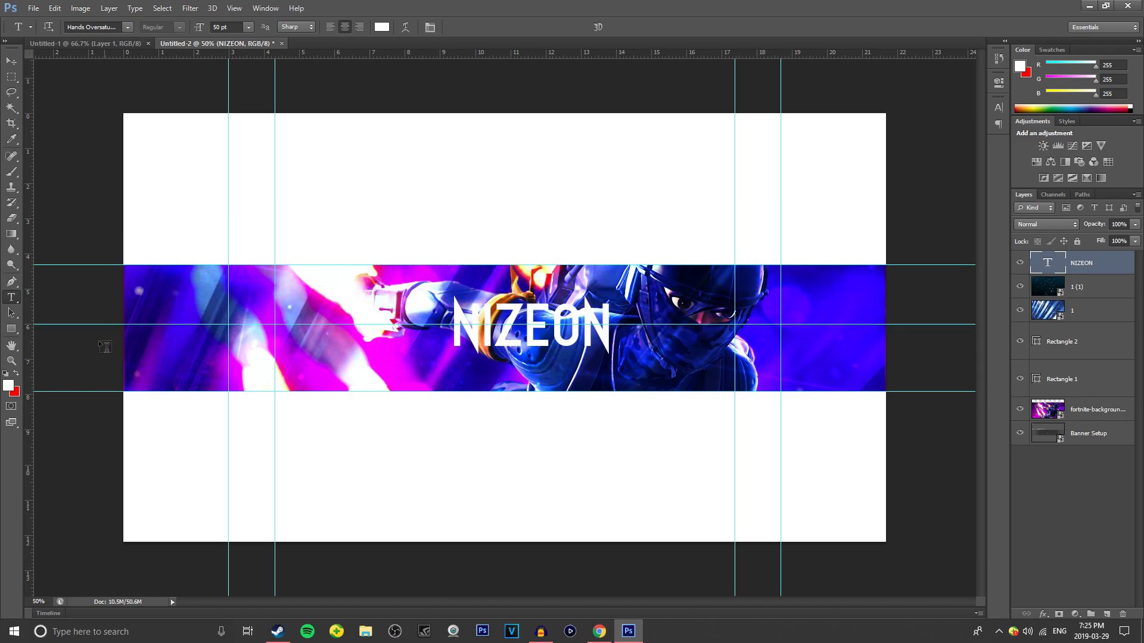
left_click_drag(28, 348, 504, 481)
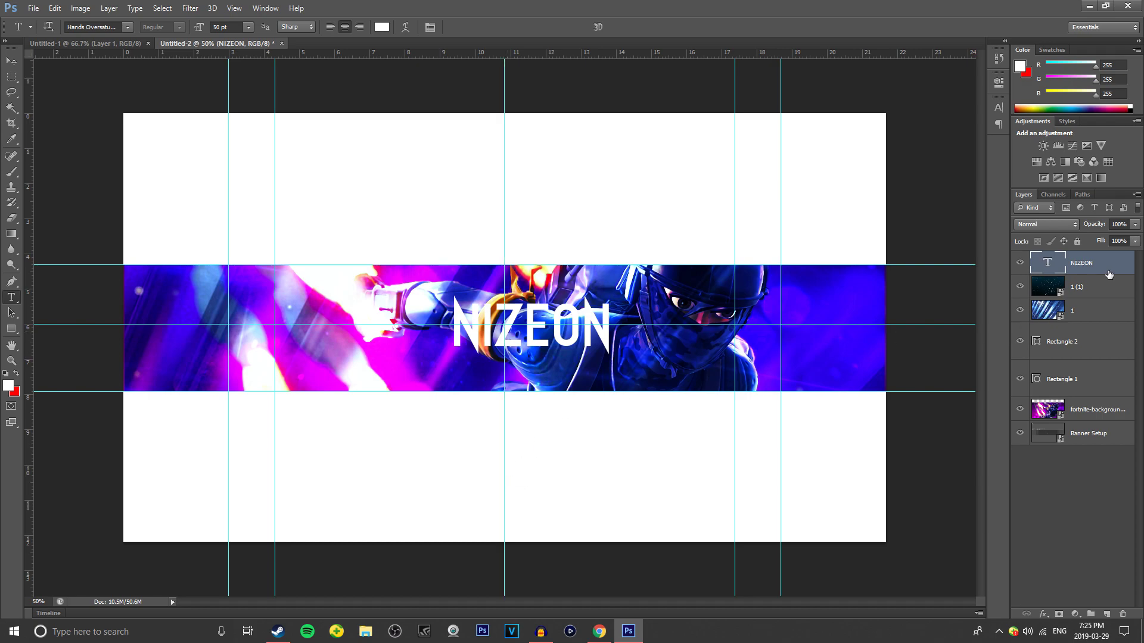
key("ctrl+t")
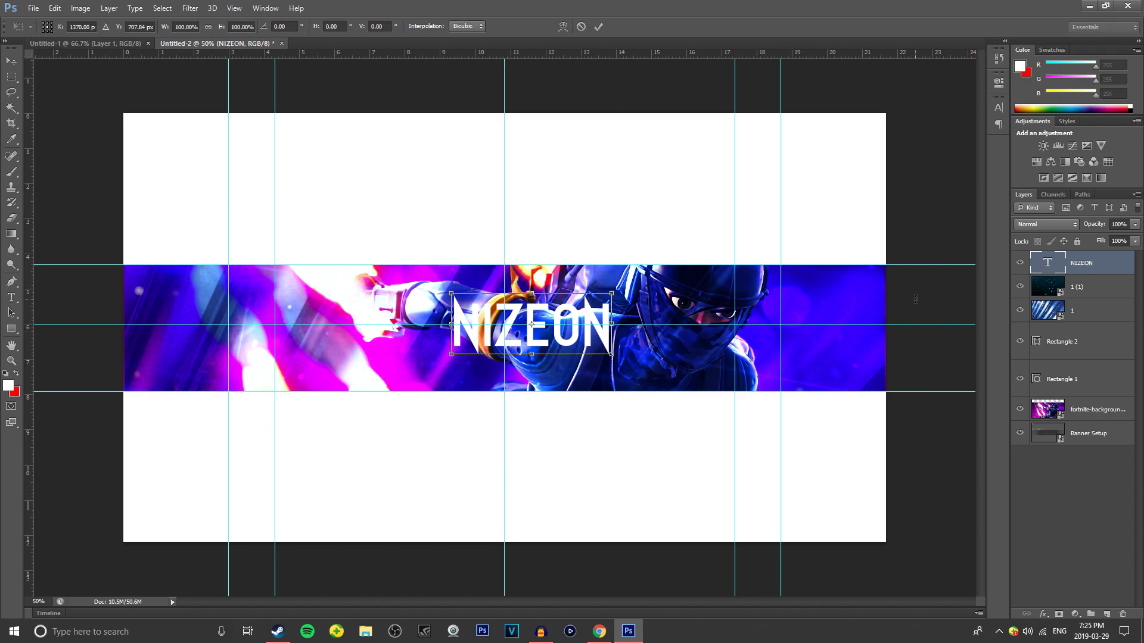
key("Return")
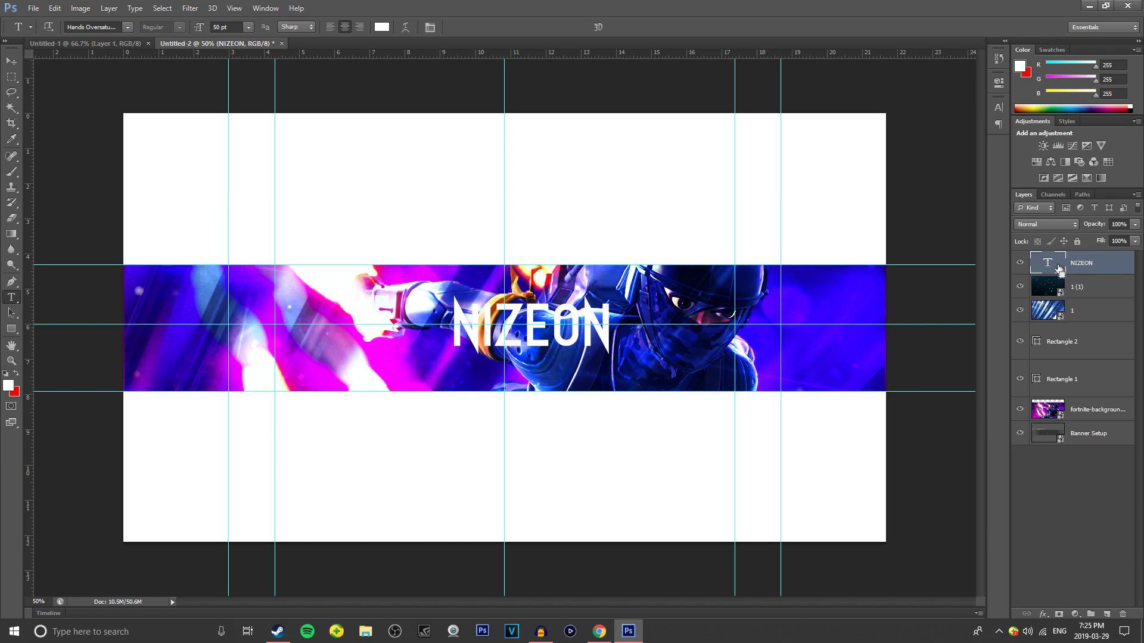
key("ctrl+t")
left_click_drag(582, 318, 554, 318)
key("Up")
key("Up")
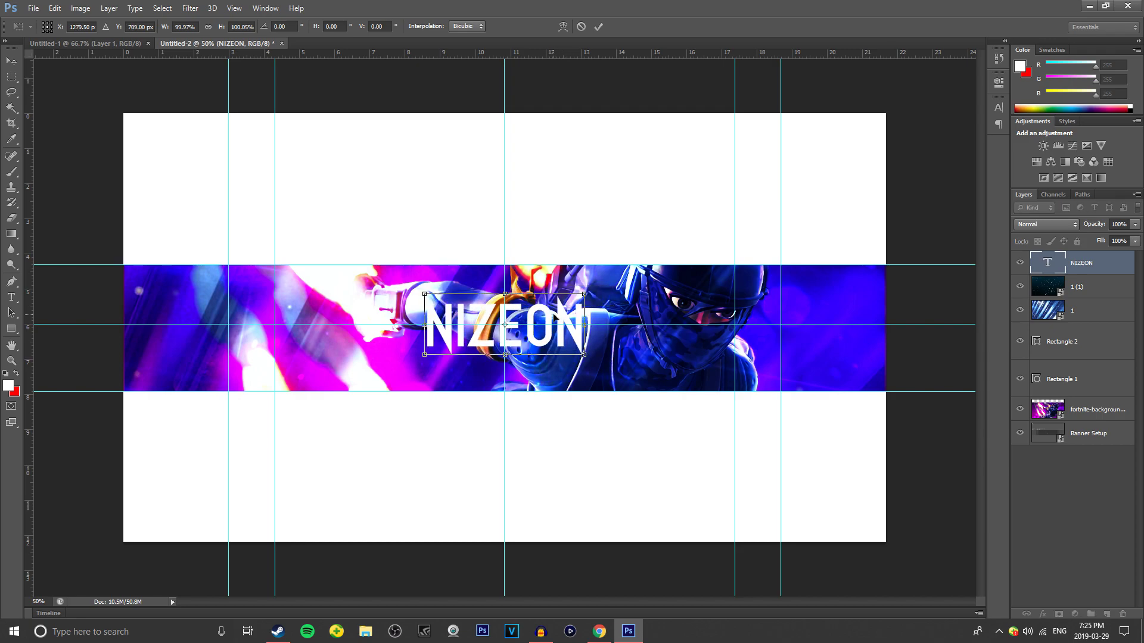
key("Return")
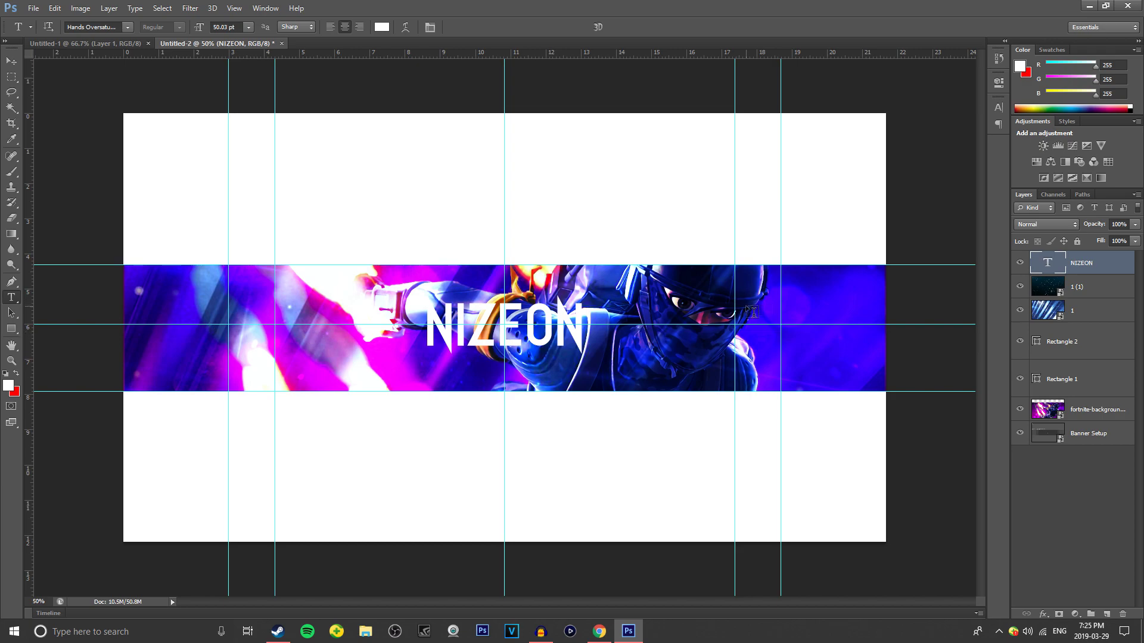
Step: Open the layer style settings of the NIZEON text layer and place the dialog clear of the text
double_click(1114, 264)
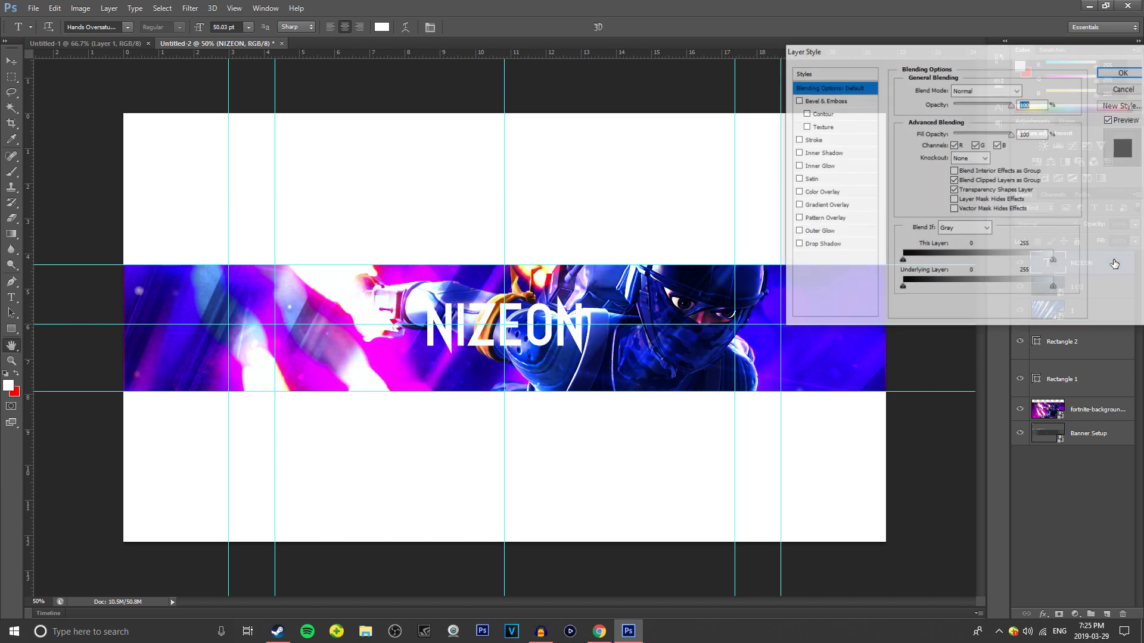
left_click_drag(860, 55, 743, 71)
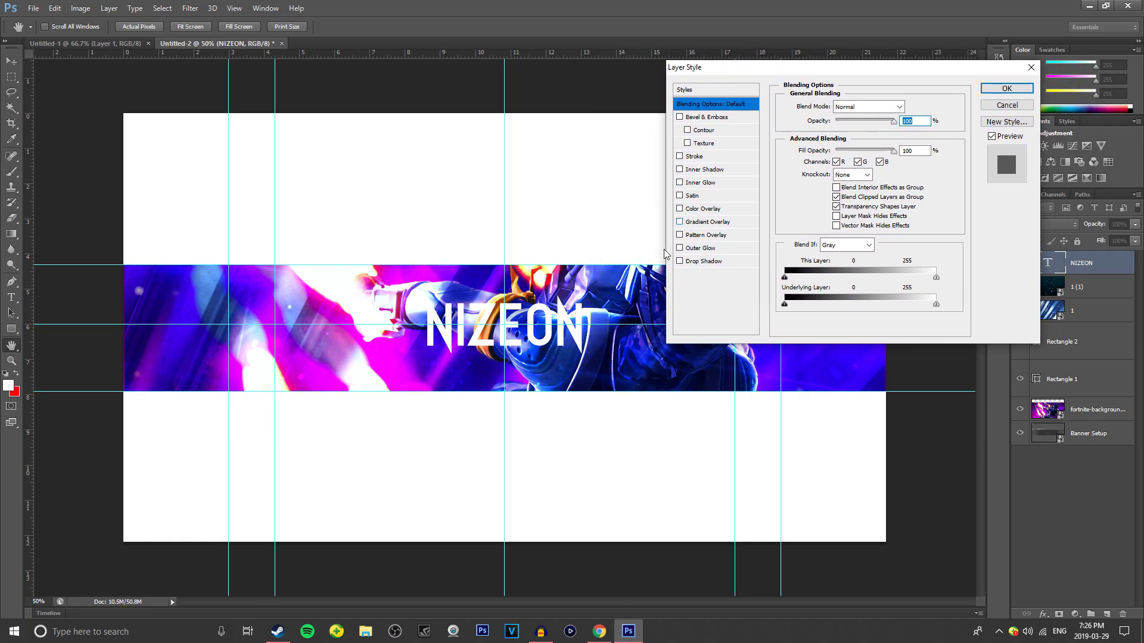
Step: Try several preset layer styles on the NIZEON text and reset it to no style
left_click(693, 93)
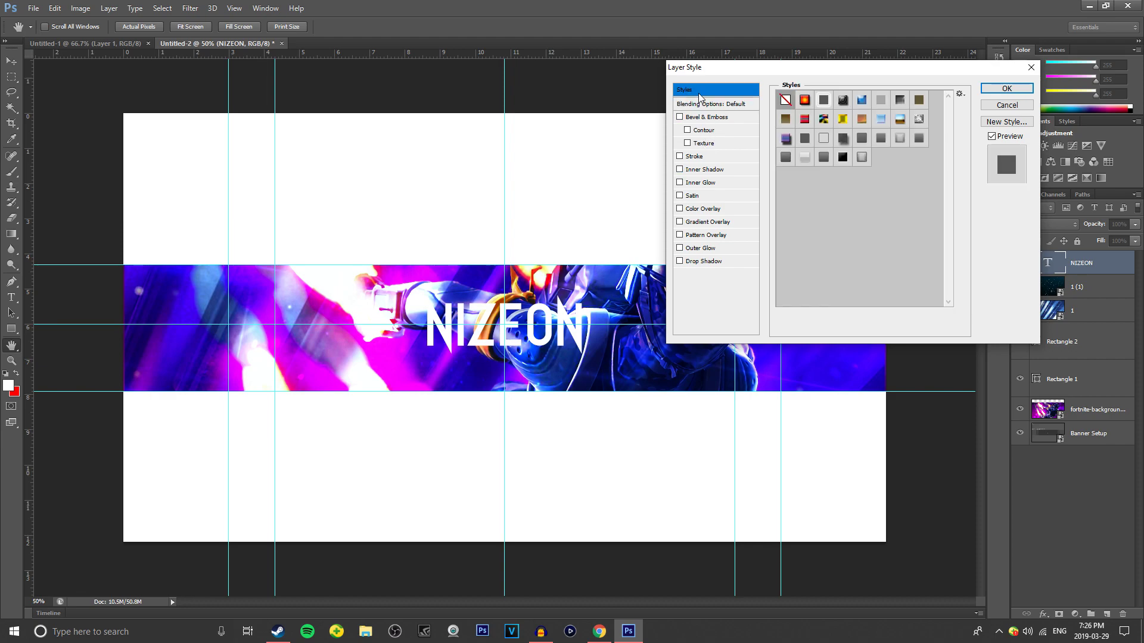
left_click(879, 140)
left_click(899, 142)
left_click(860, 159)
left_click(843, 160)
left_click(784, 100)
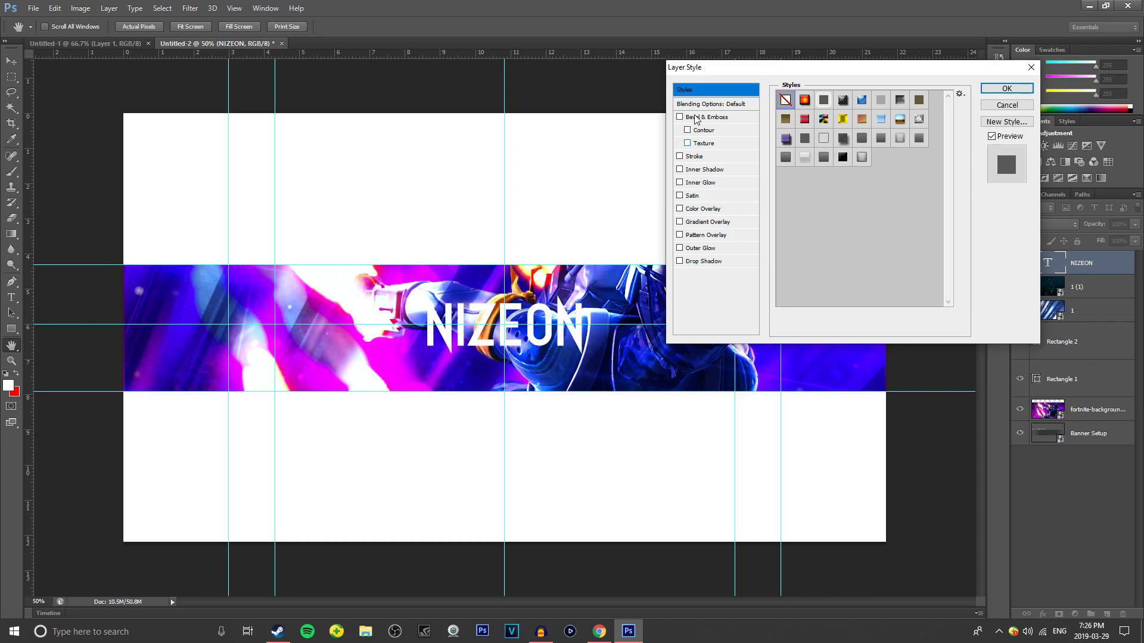
Step: Add a black outside stroke to the NIZEON text and set its size to 30 px
left_click(679, 156)
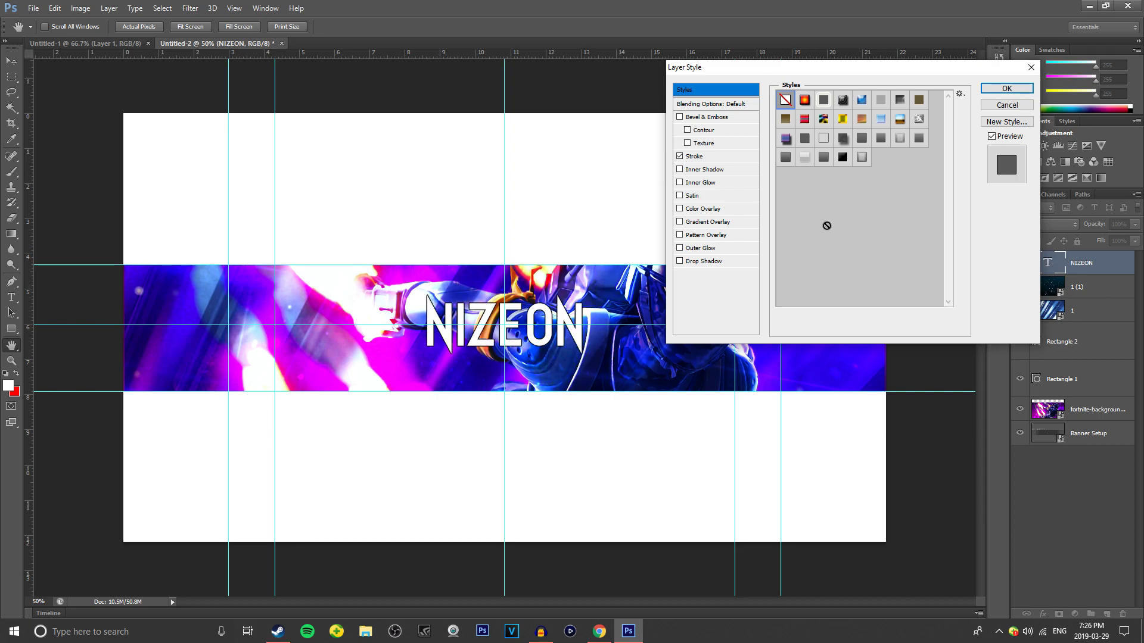
left_click(707, 157)
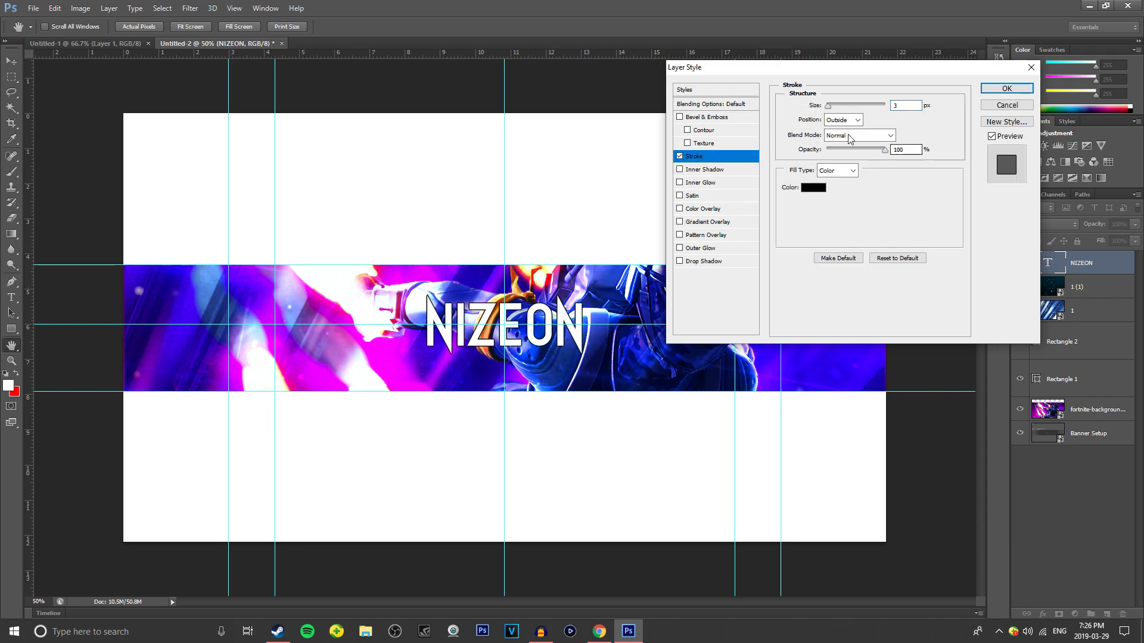
left_click_drag(828, 106, 837, 114)
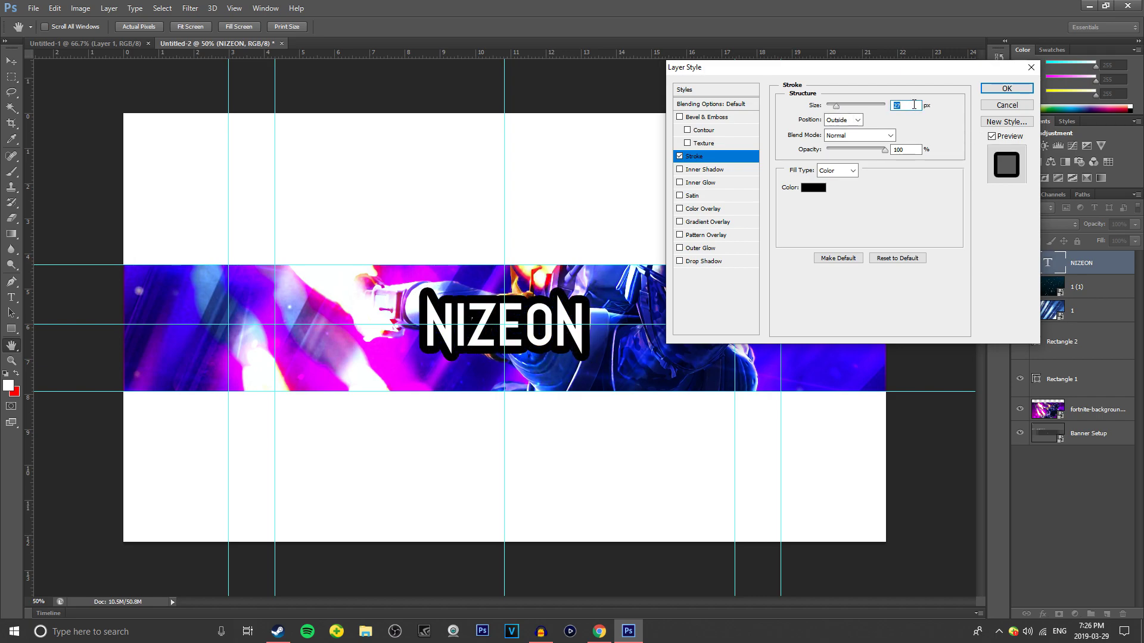
type("30")
left_click_drag(914, 105, 864, 116)
Step: Try a drop shadow with 31% spread and 32 px size instead of the stroke, and switch back to the stroke
left_click(680, 261)
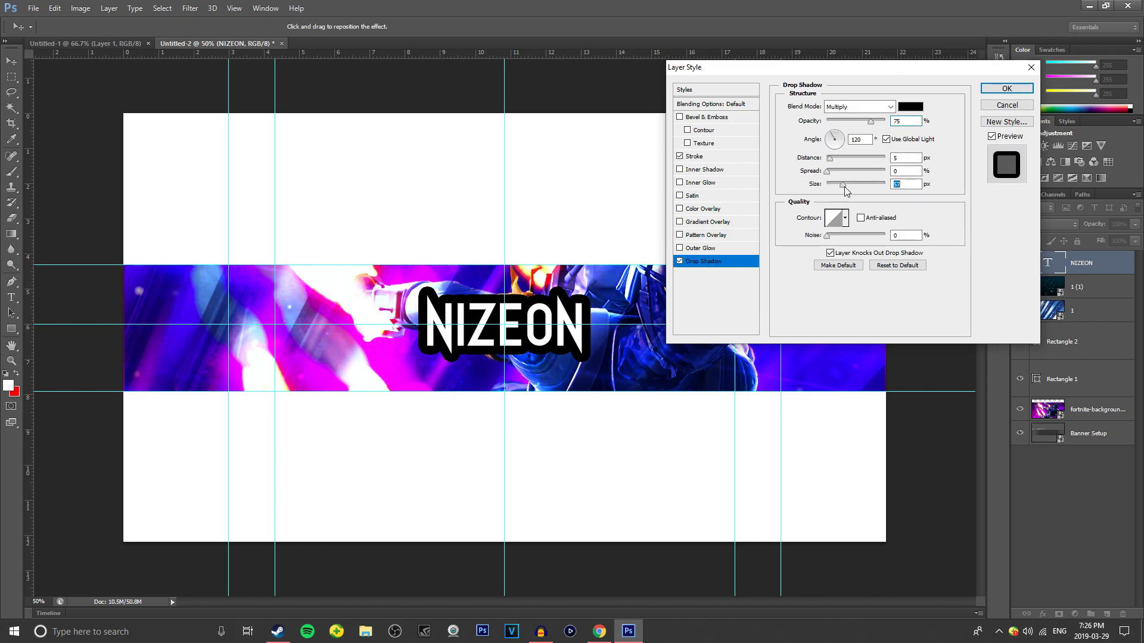
left_click_drag(848, 188, 796, 196)
left_click(679, 157)
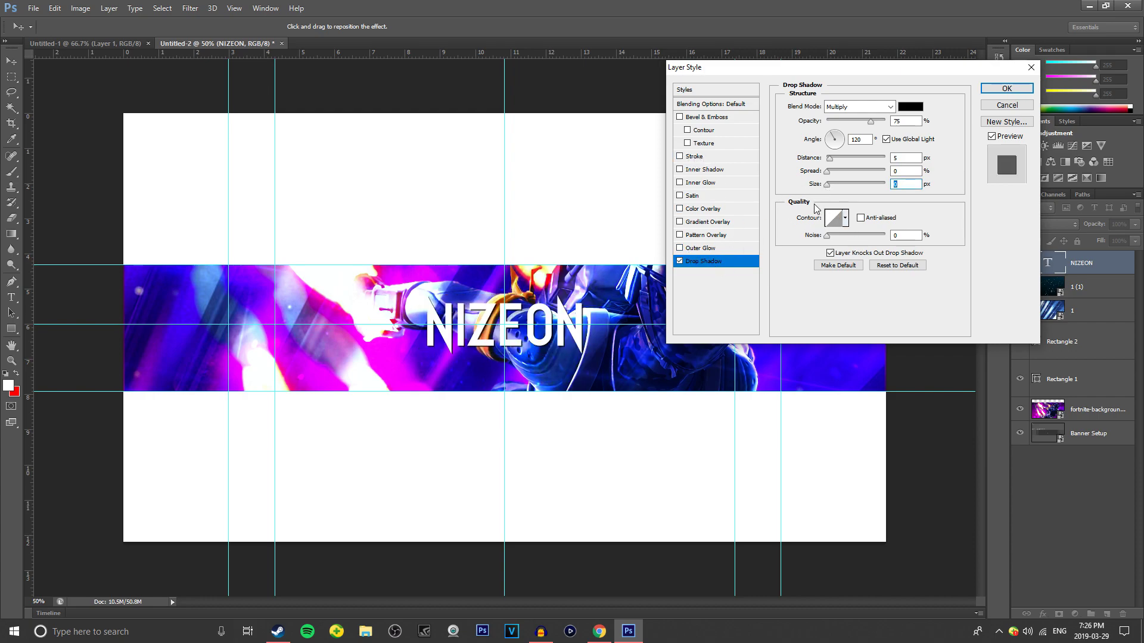
left_click_drag(827, 184, 846, 178)
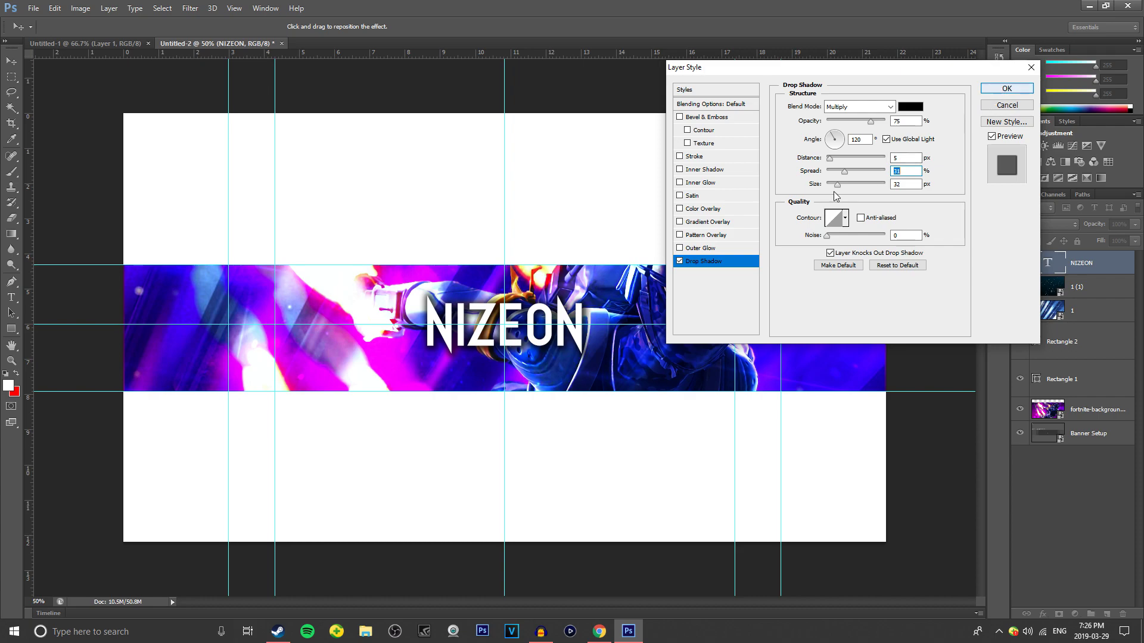
left_click(680, 261)
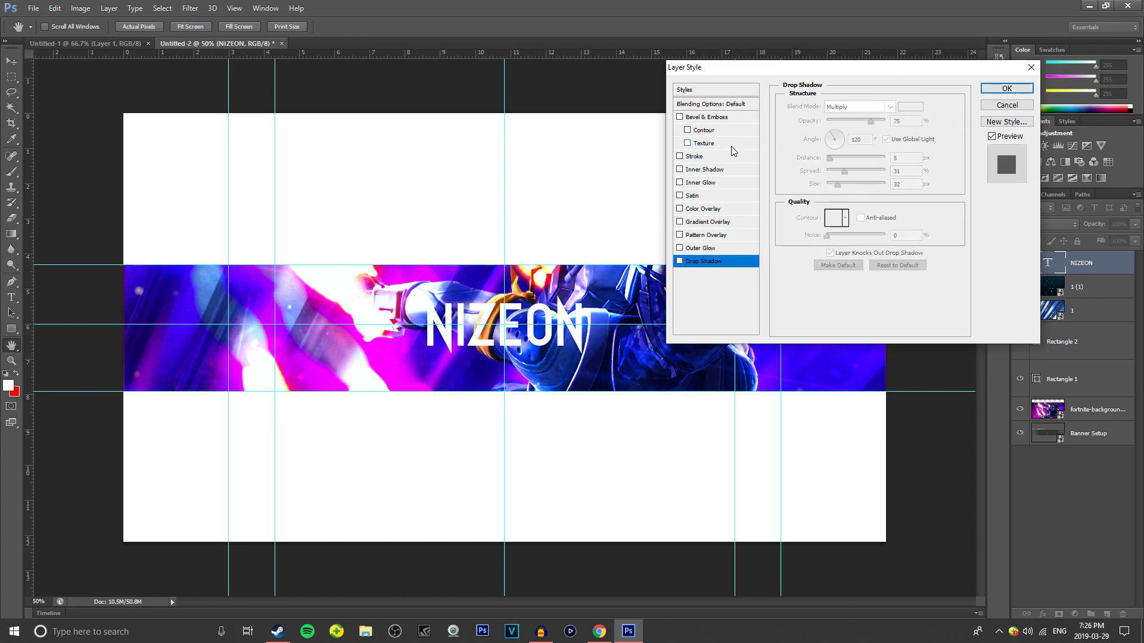
left_click(679, 156)
Step: Try other sizes such as 25 px for the NIZEON stroke, set it back to 30 px and apply the layer style
left_click(695, 157)
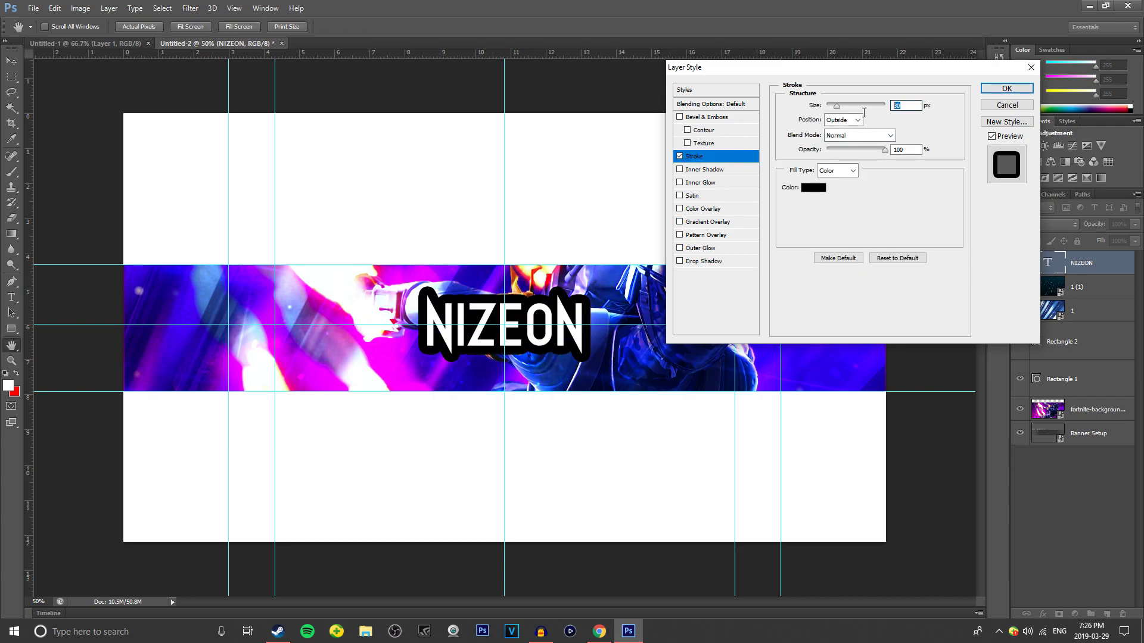
type("258")
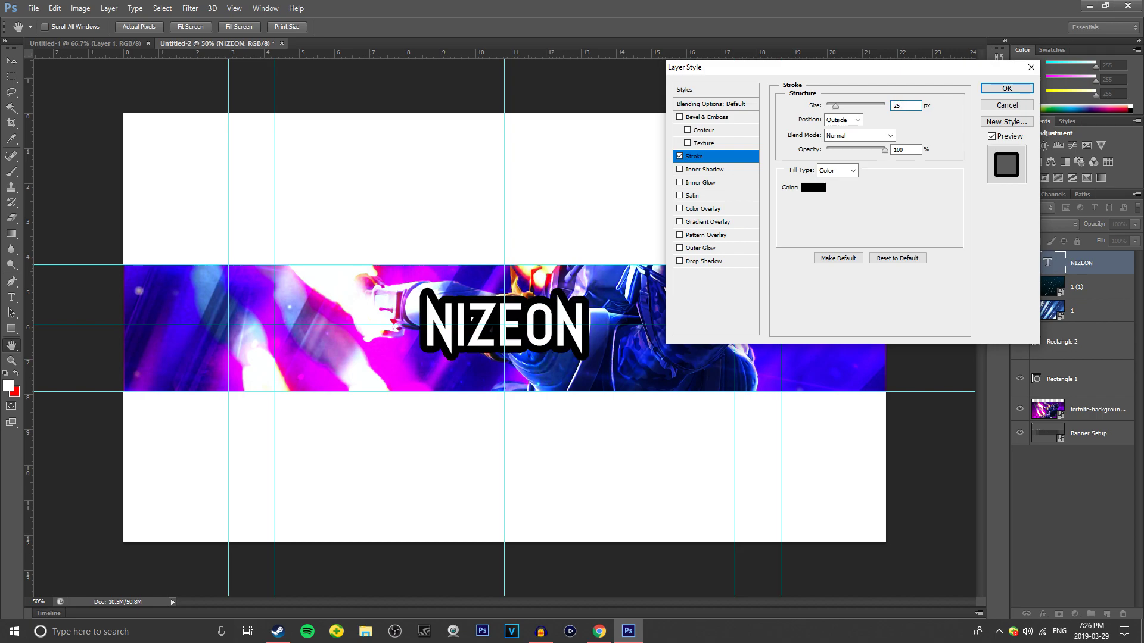
key("BackSpace")
type("5")
key("BackSpace")
type("58")
key("BackSpace")
key("BackSpace")
key("BackSpace")
type("30")
key("Return")
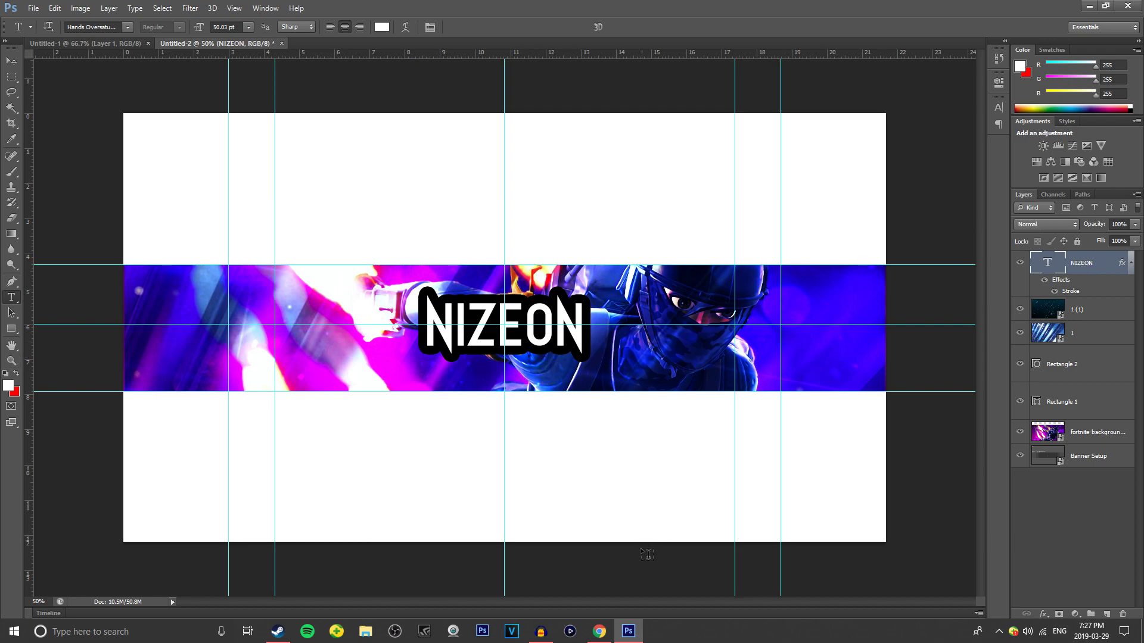
Step: Switch to Chrome, search Google Images for "social media icons" and filter the results to transparent images
left_click(602, 633)
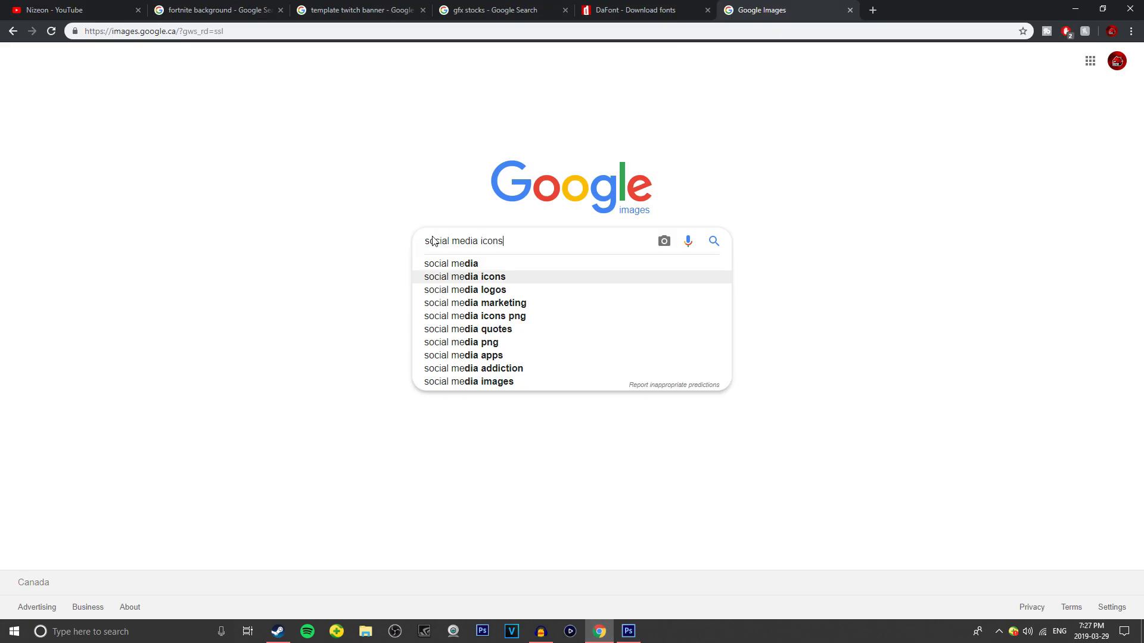
key("Return")
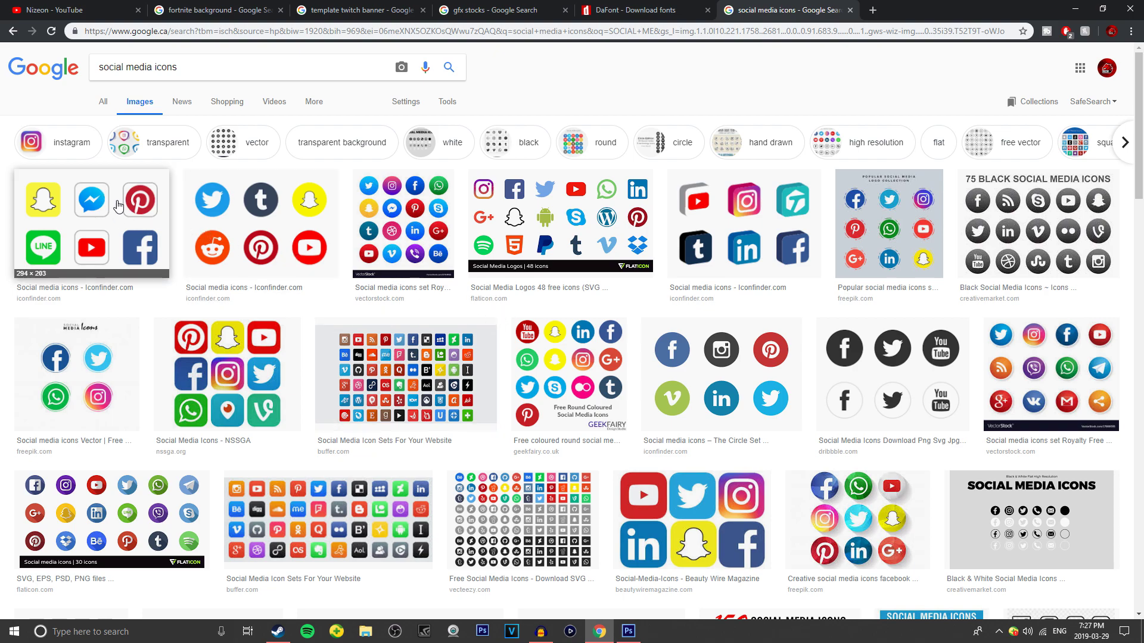
left_click(446, 101)
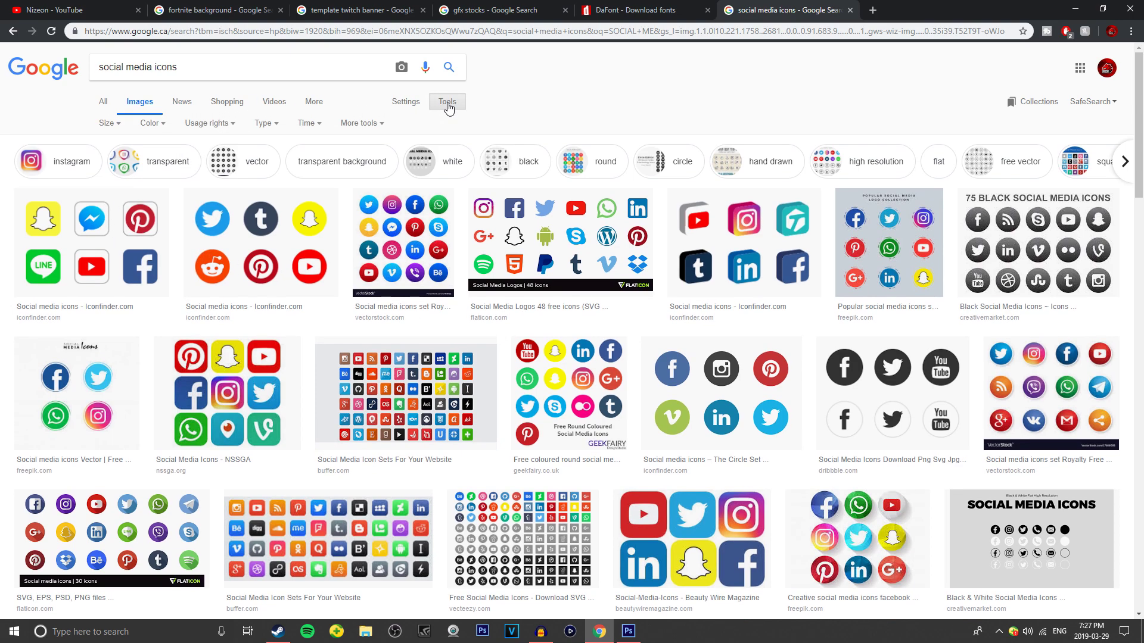
left_click(152, 124)
left_click(161, 193)
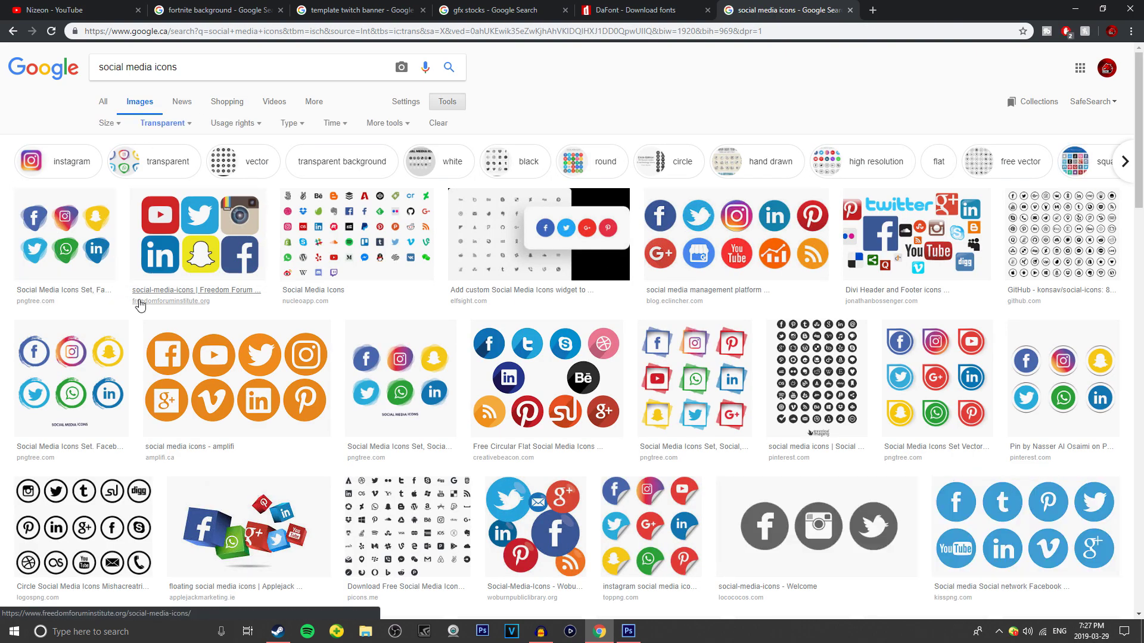
Step: Save the gray Facebook, Instagram and Twitter icon image to the Desktop as the PNG social-media-icons and return to Photoshop
scroll(757, 405, "down", 2)
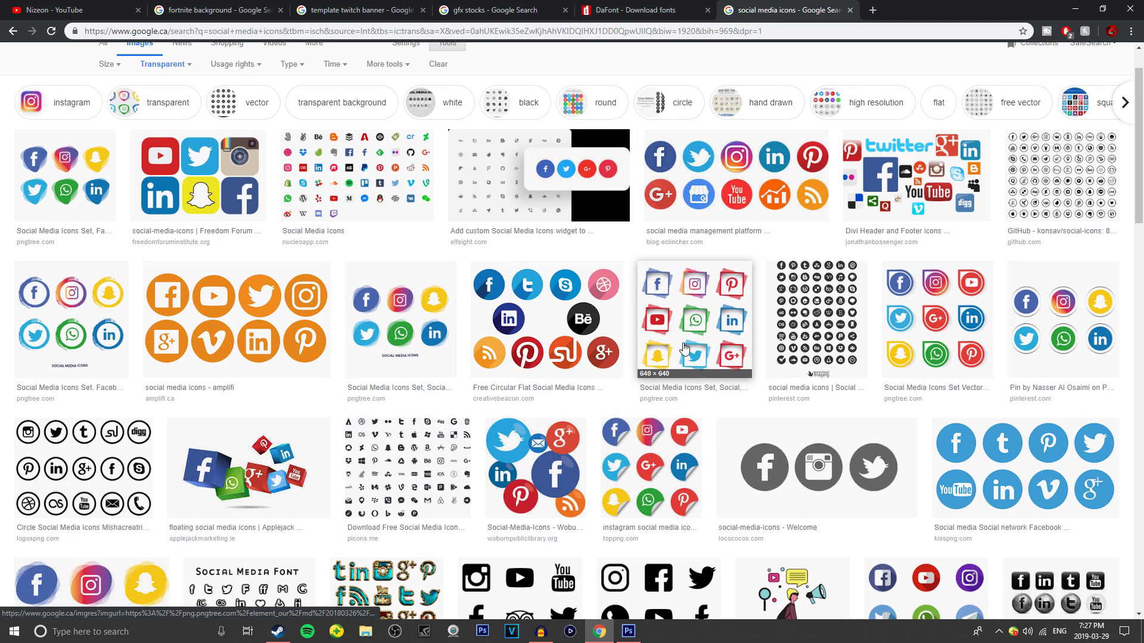
left_click(821, 417)
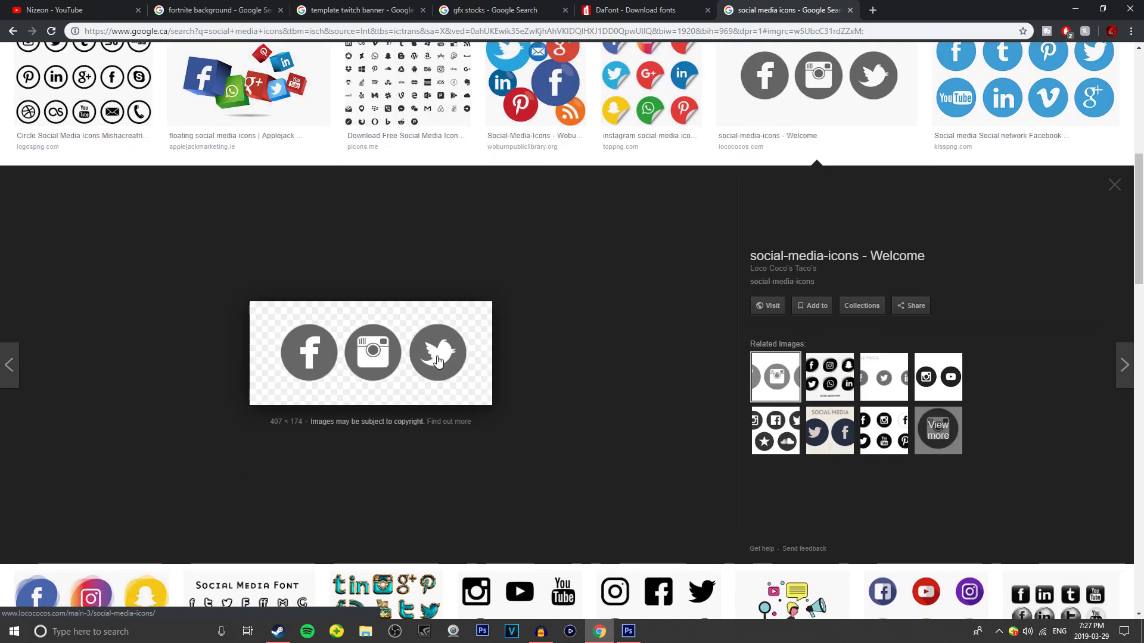
right_click(370, 335)
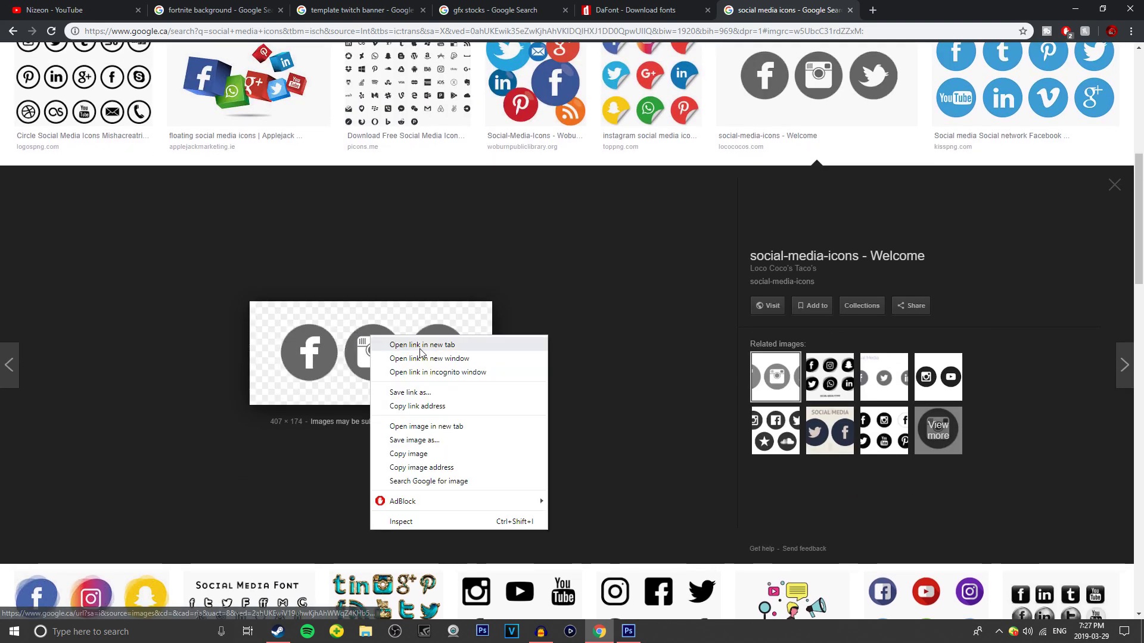
left_click(441, 441)
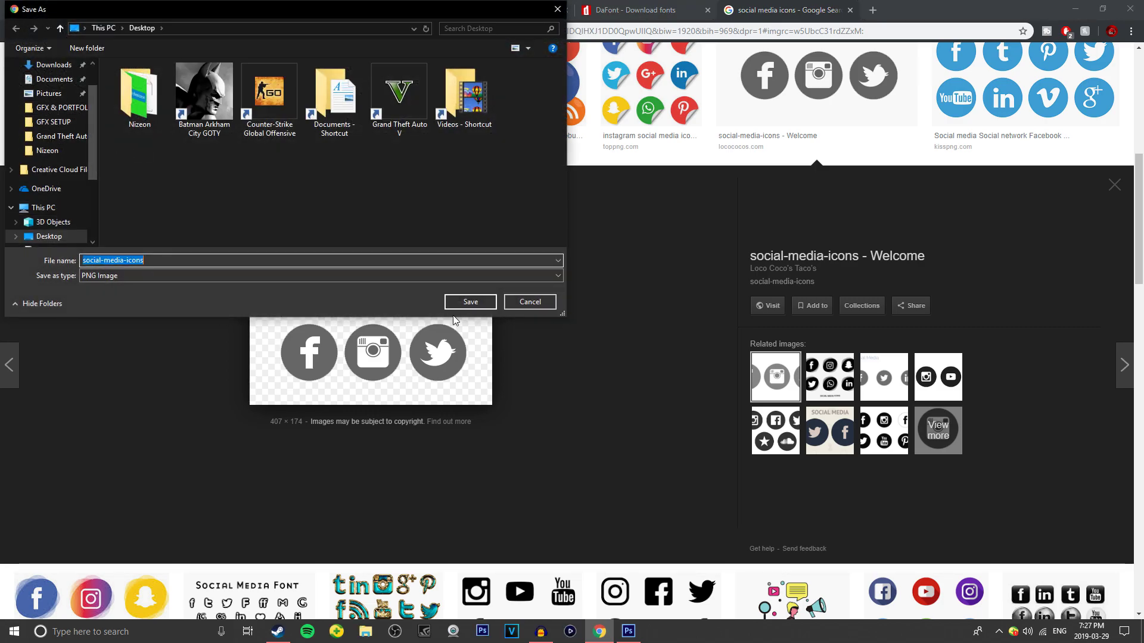
left_click(490, 305)
left_click(1079, 8)
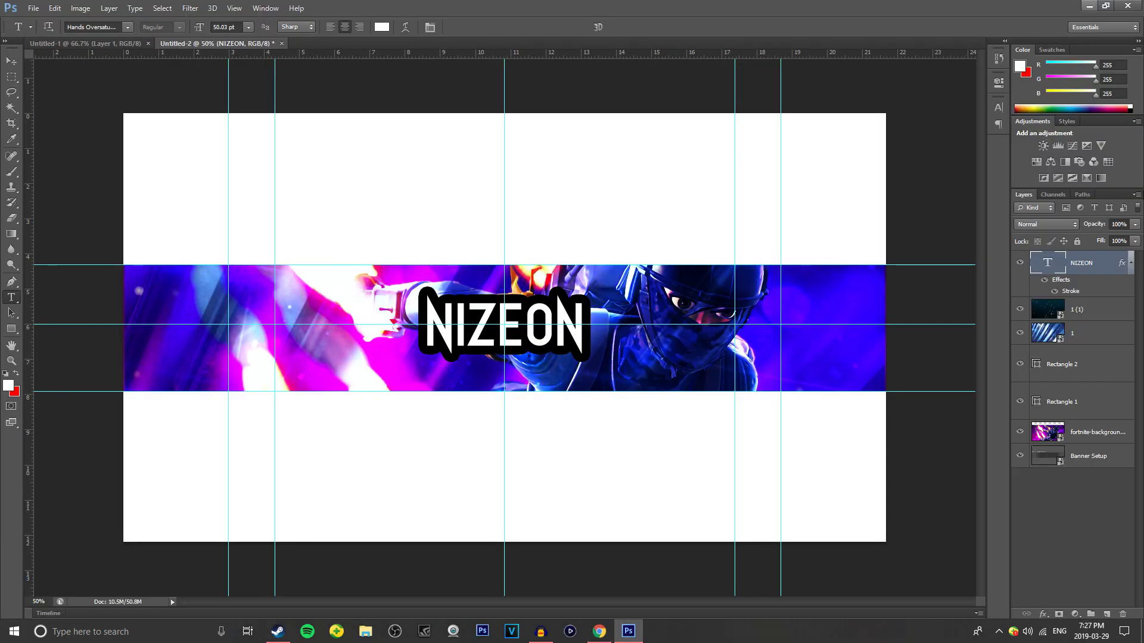
Step: Place the social-media-icons image in the banner, scale it to about 17.8% and position it left of the NIZEON text on the horizontal guide
left_click(33, 9)
left_click(58, 201)
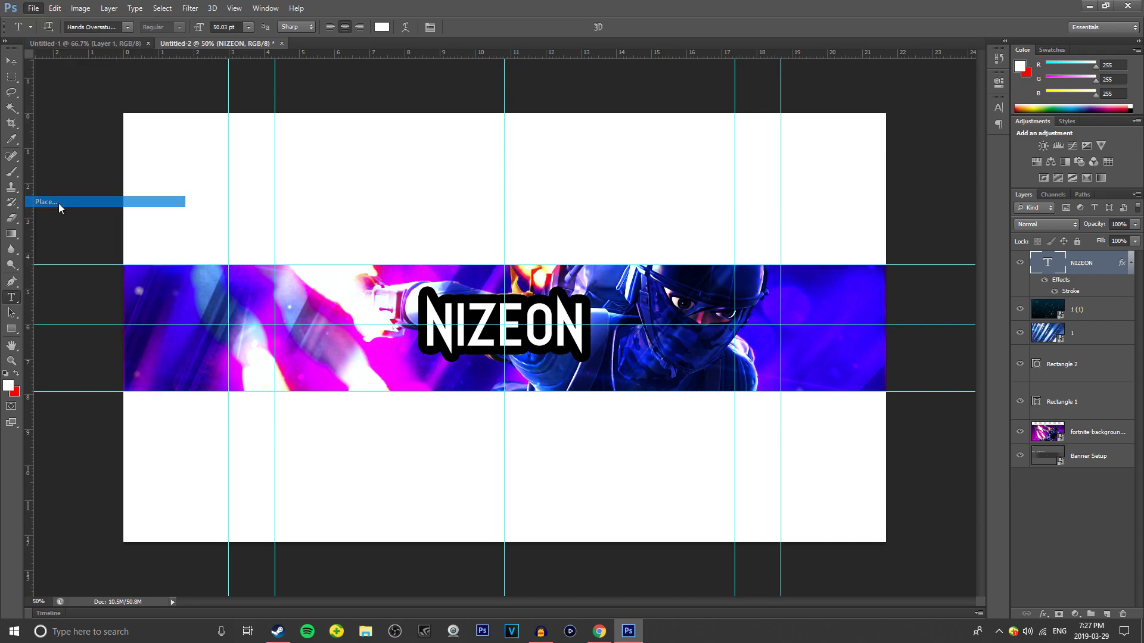
left_click(700, 339)
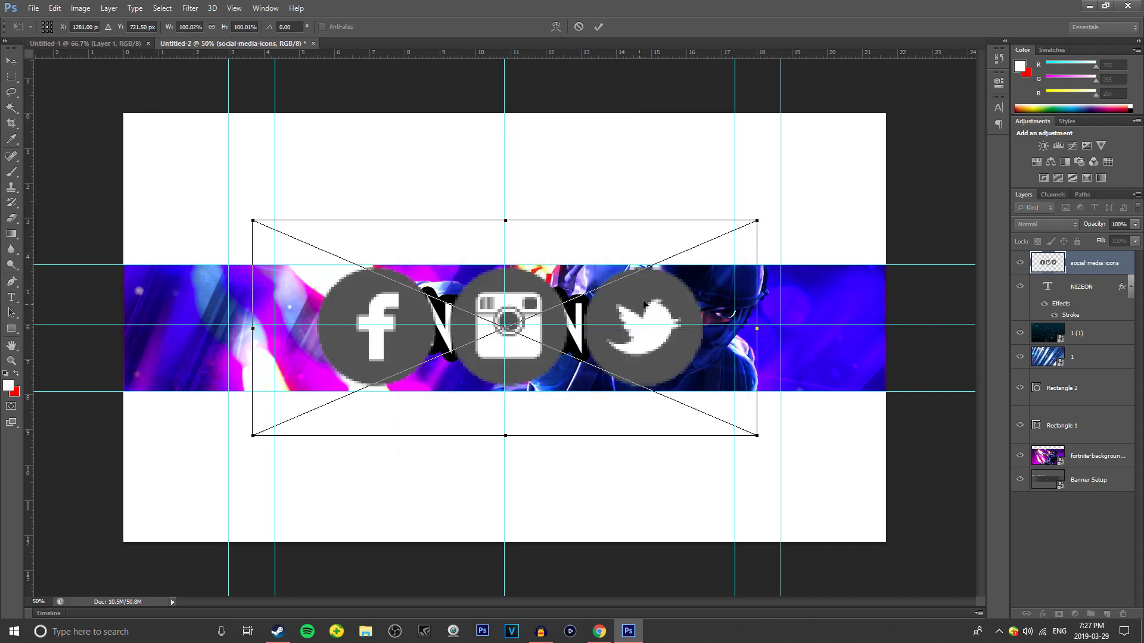
left_click_drag(759, 222, 359, 318)
key("Up")
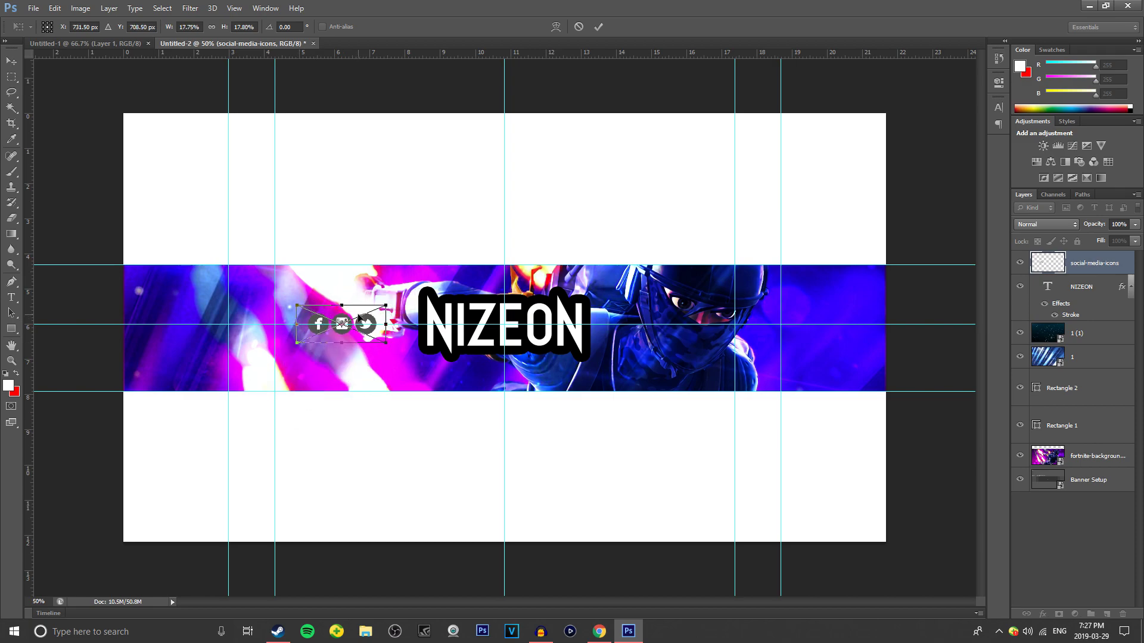
key("Return")
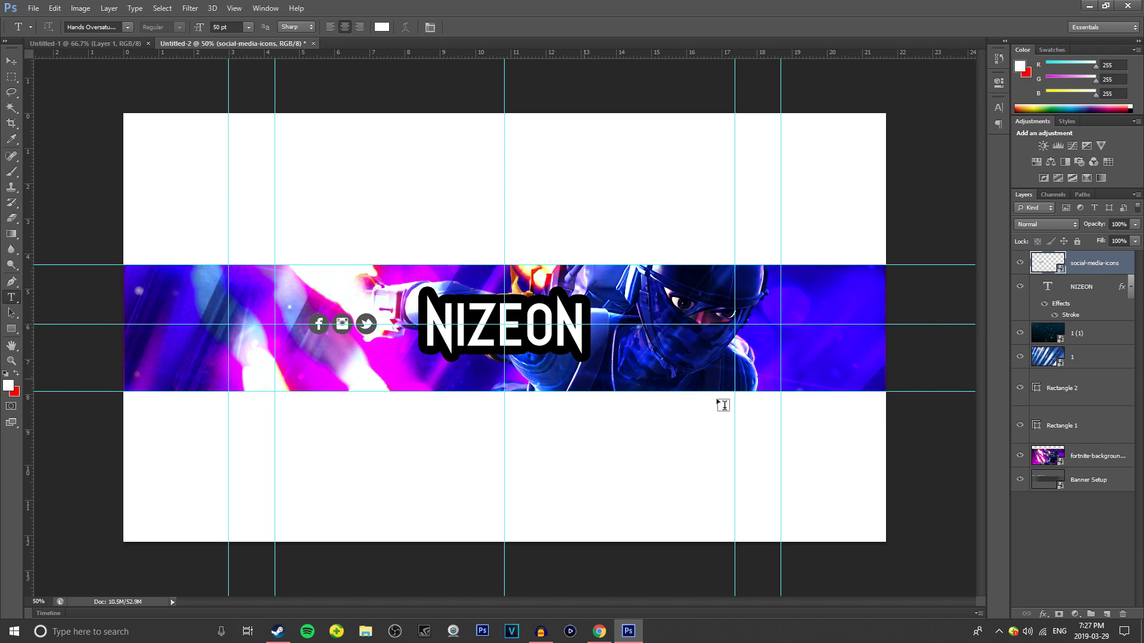
double_click(1130, 262)
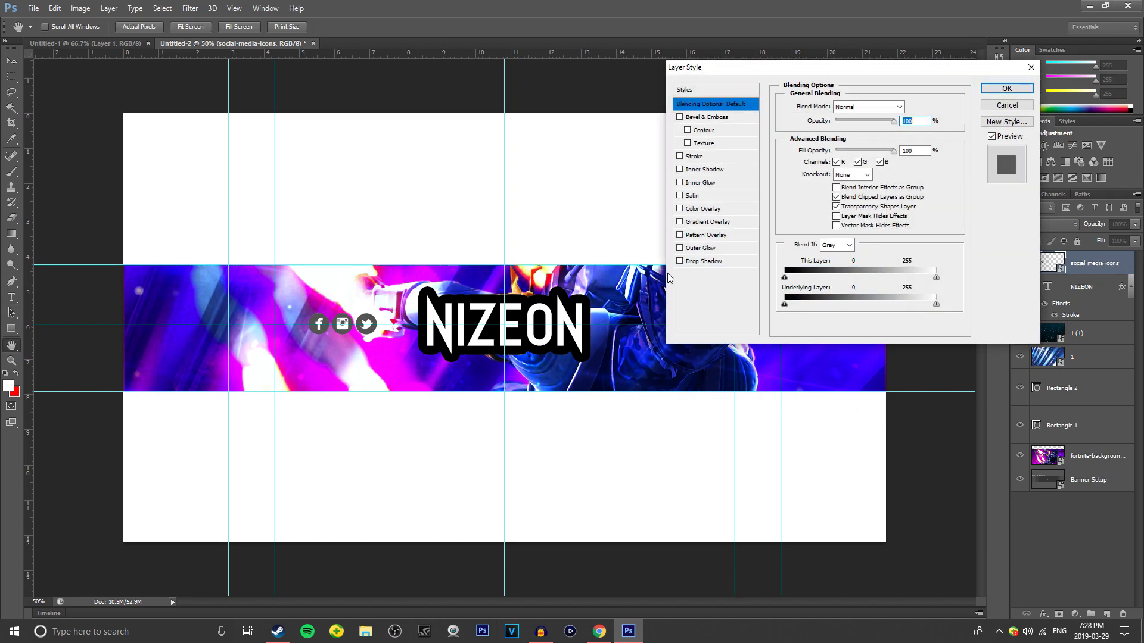
left_click(995, 106)
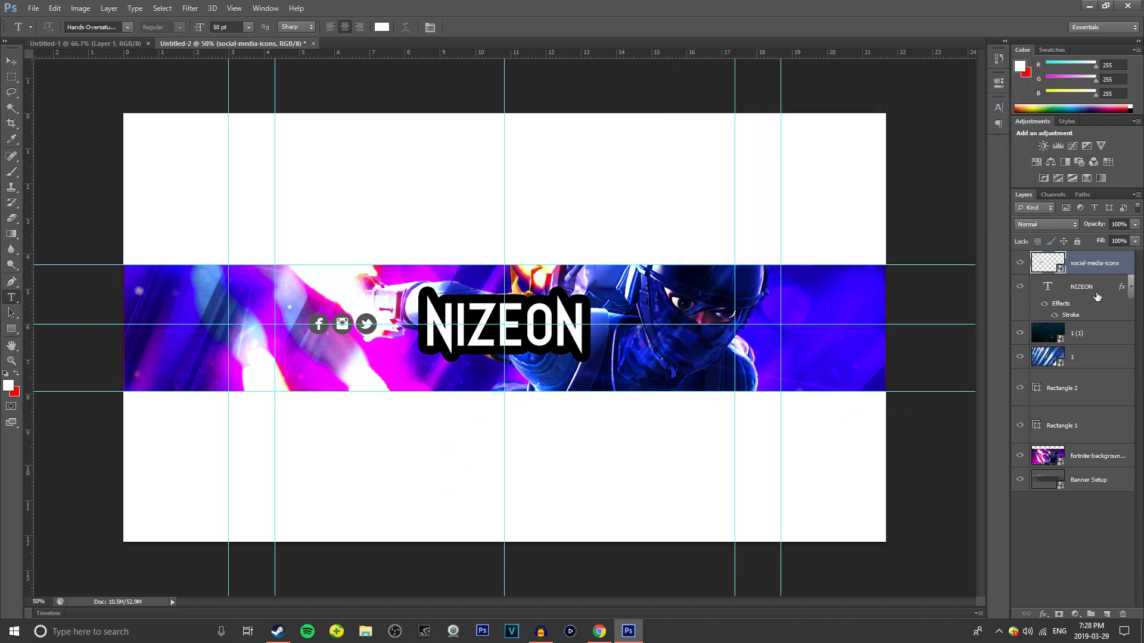
Step: Apply an inner glow, gradient overlay and drop shadow to the social-media-icons layer, leaving its stroke off
double_click(1128, 262)
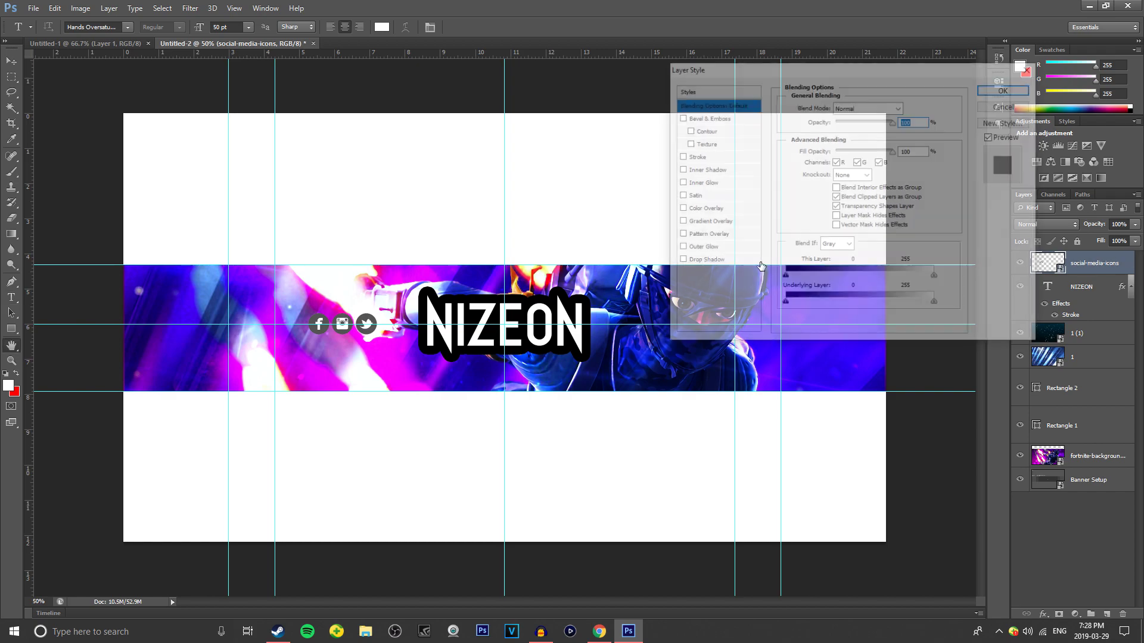
left_click(680, 157)
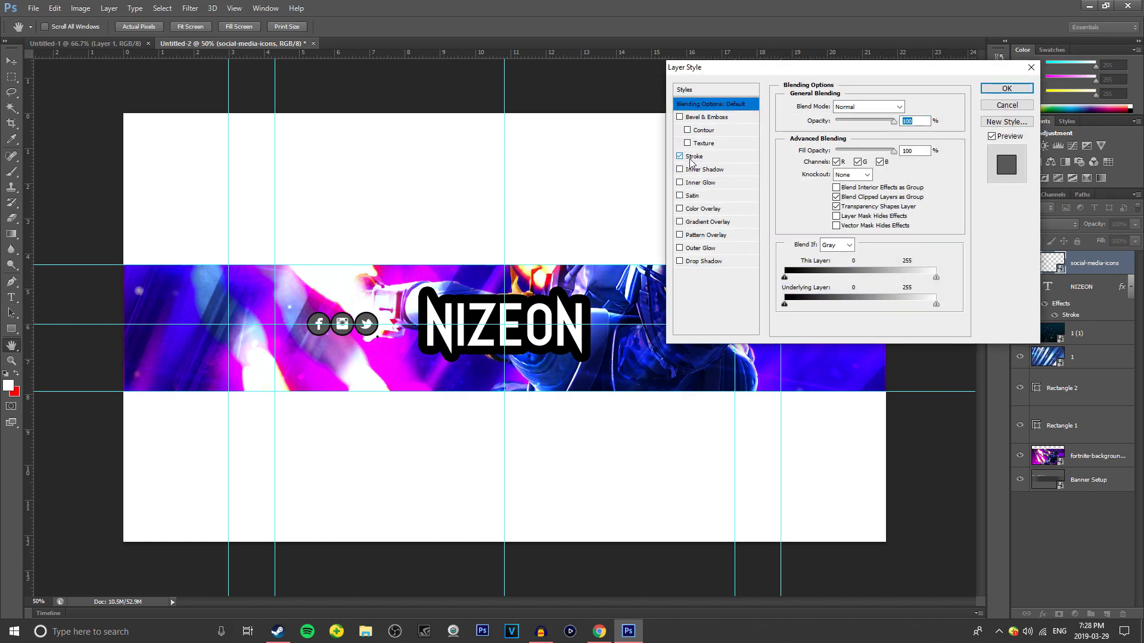
left_click(679, 158)
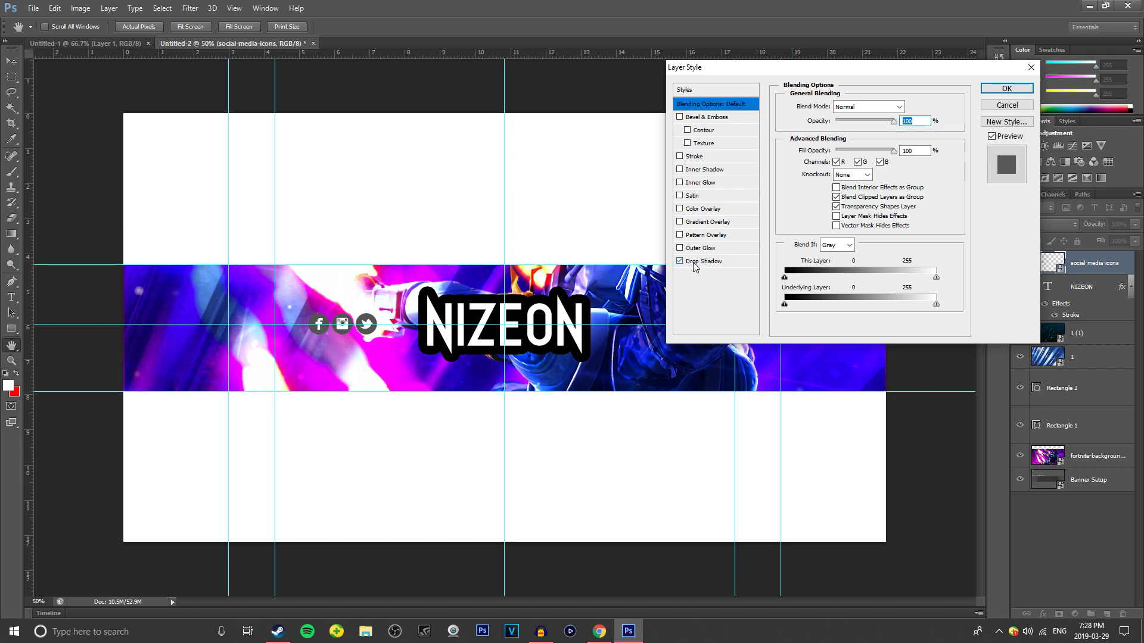
left_click(690, 262)
left_click_drag(827, 185, 836, 174)
key("Return")
Step: Add the text SUBSCRIBE AND LIKE near the lower edge of the banner strip, below NIZEON
left_click(11, 347)
left_click(11, 297)
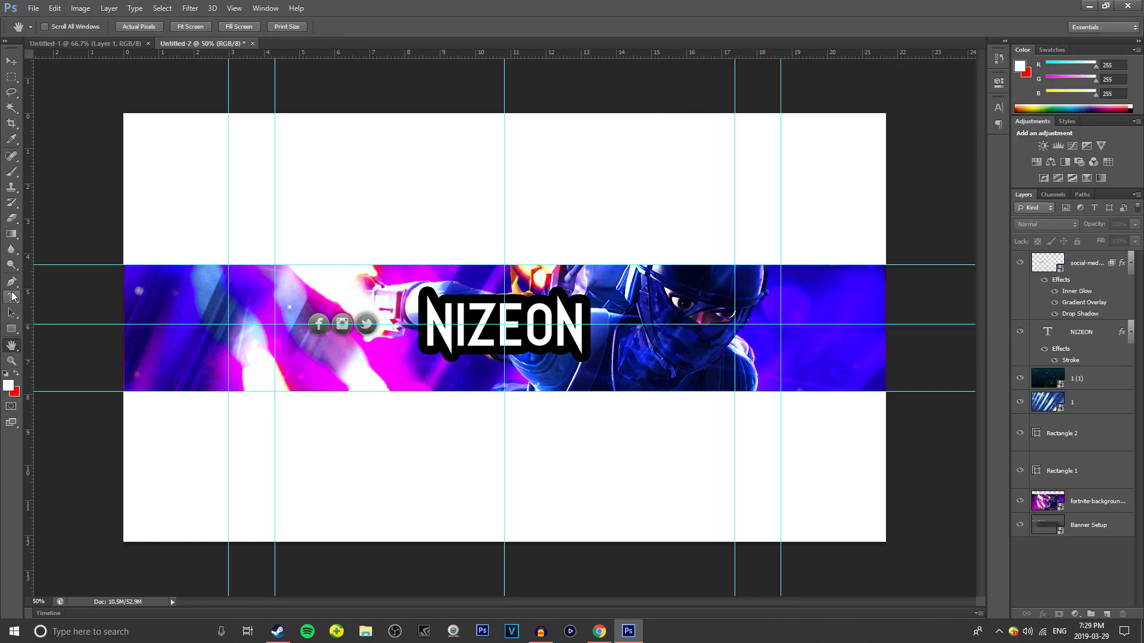
left_click(441, 380)
type("SUBS")
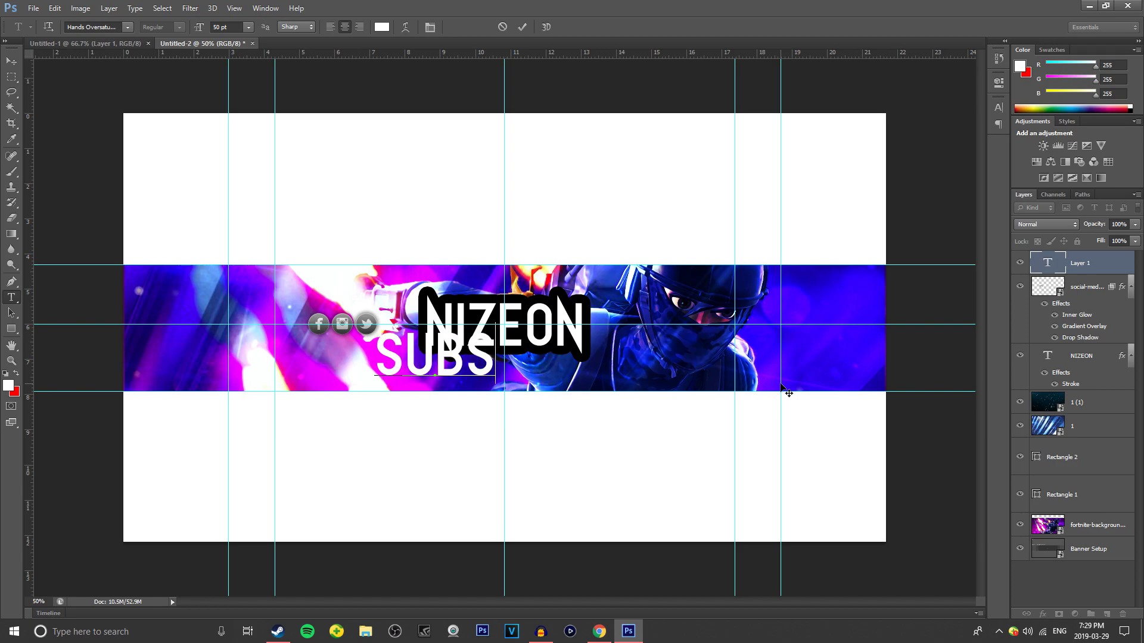
type("CRIBE AND")
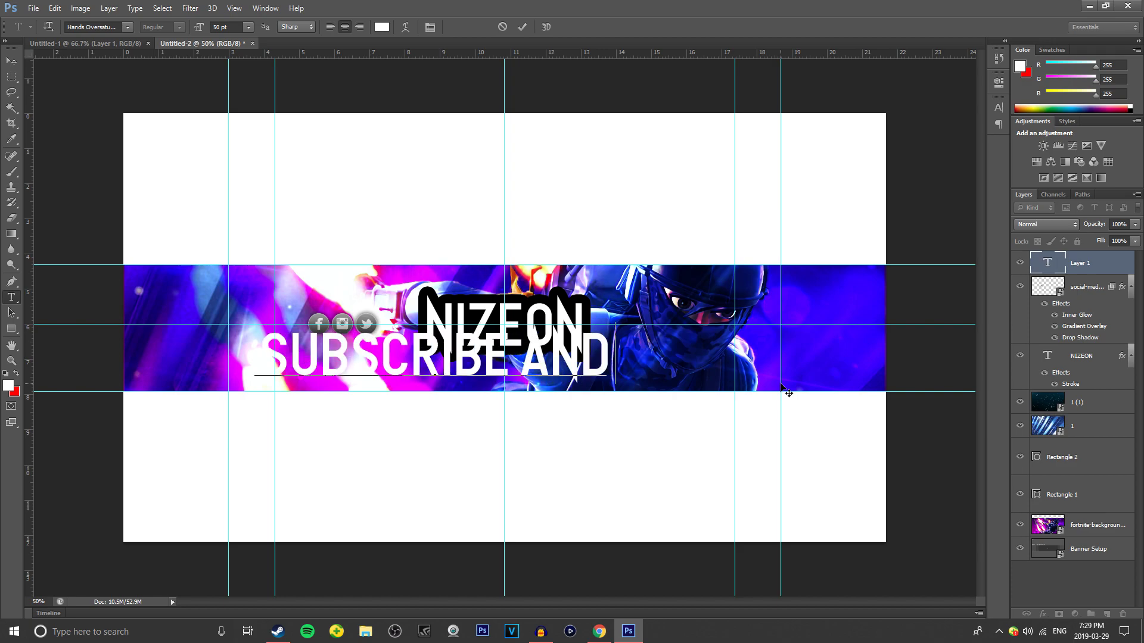
type(" LIKE")
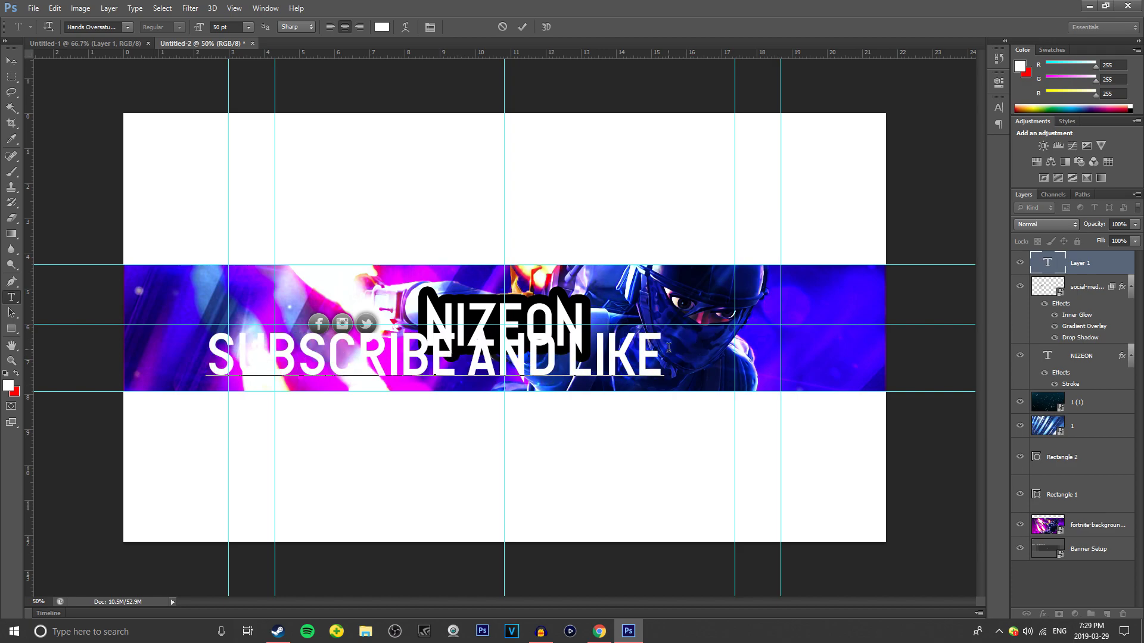
Step: Set the SUBSCRIBE AND LIKE text to 15 pt and center it beneath NIZEON inside the banner strip
key("ctrl+a")
left_click_drag(292, 231, 380, 225)
left_click_drag(236, 28, 1, 55)
type("25")
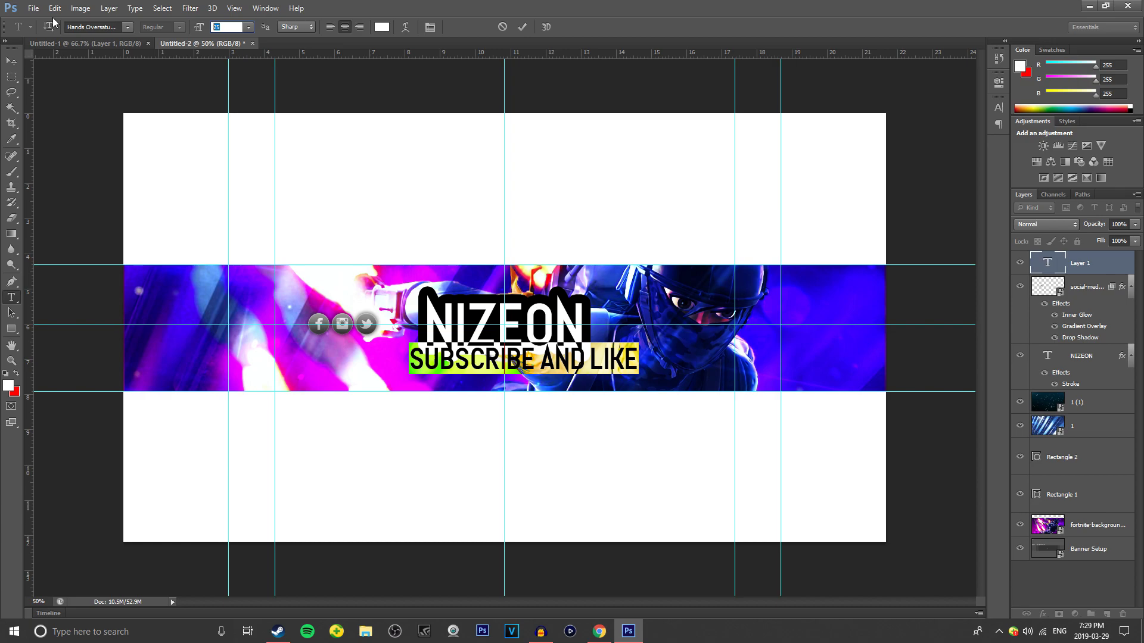
type("15")
left_click(568, 365)
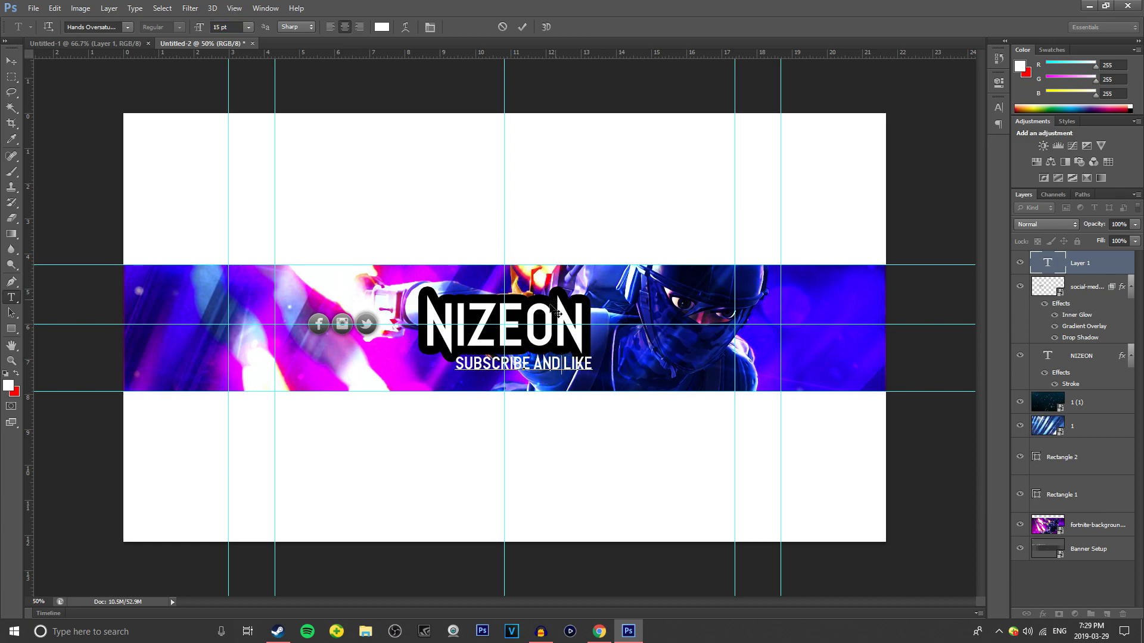
left_click_drag(550, 301, 531, 315)
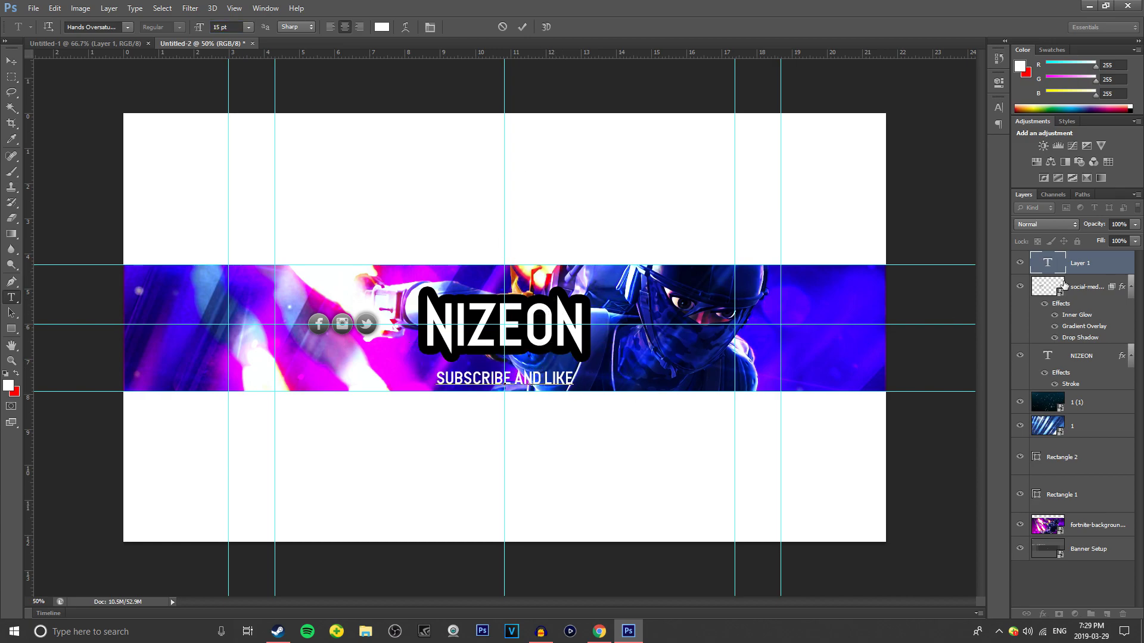
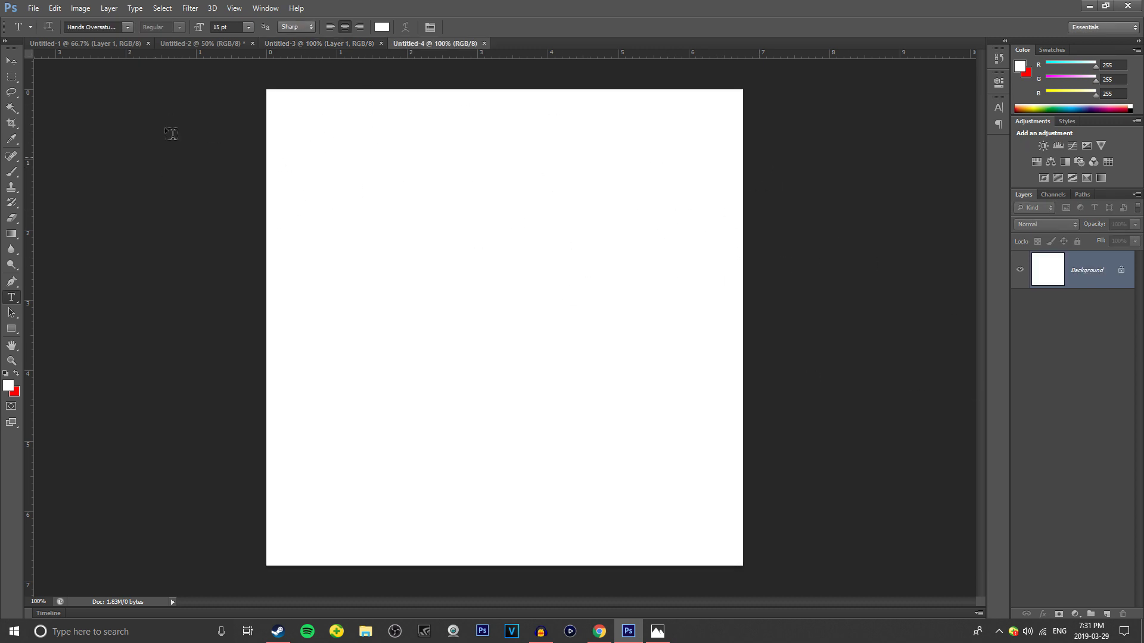
Step: Close the extra white Untitled-4 document and place the fortnite-background-139 image in the transparent square Untitled-3 document
left_click(485, 43)
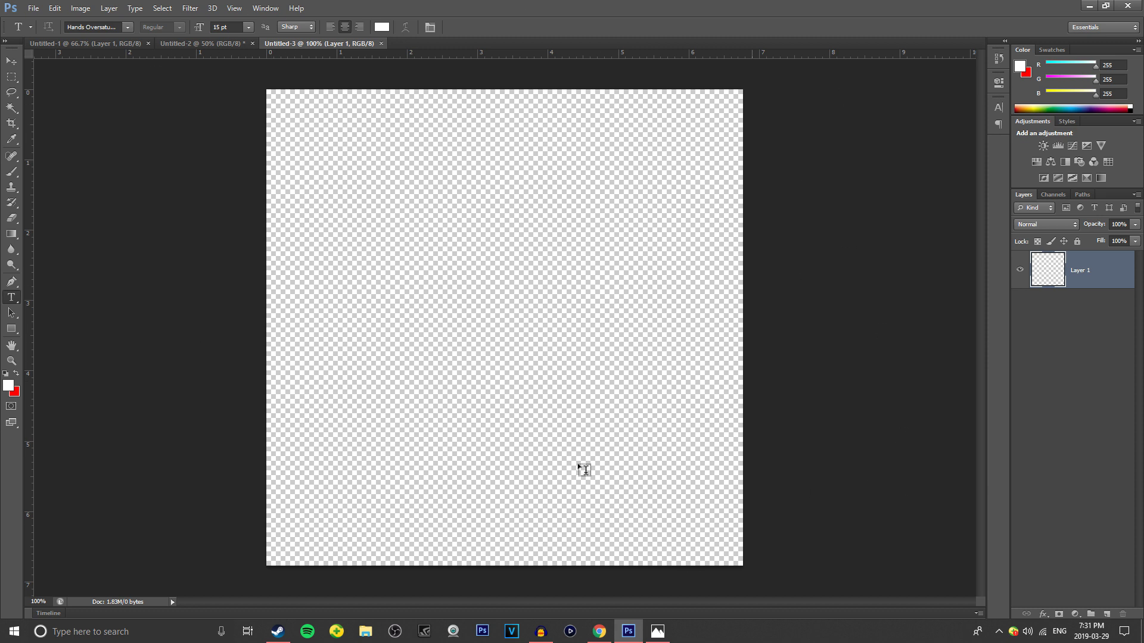
left_click(39, 10)
left_click(59, 201)
scroll(596, 268, "down", 1)
scroll(596, 268, "up", 1)
double_click(563, 334)
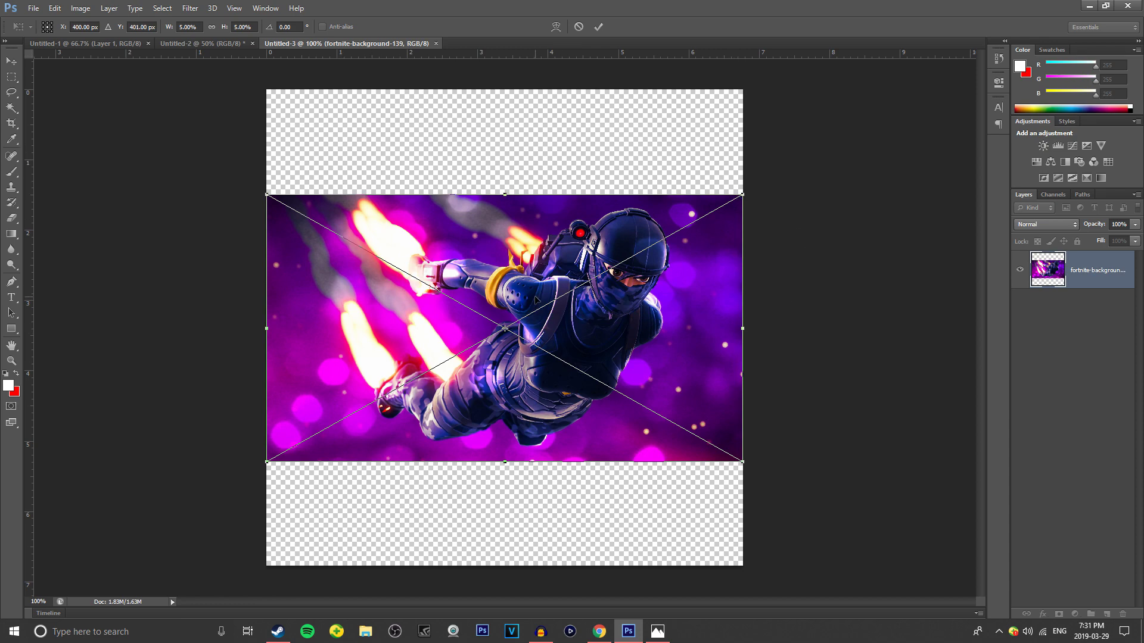
Step: Enlarge the Fortnite image to about 9.5% and position it so the character fills the whole square canvas
left_click_drag(742, 196, 1003, 74)
left_click_drag(832, 147, 632, 251)
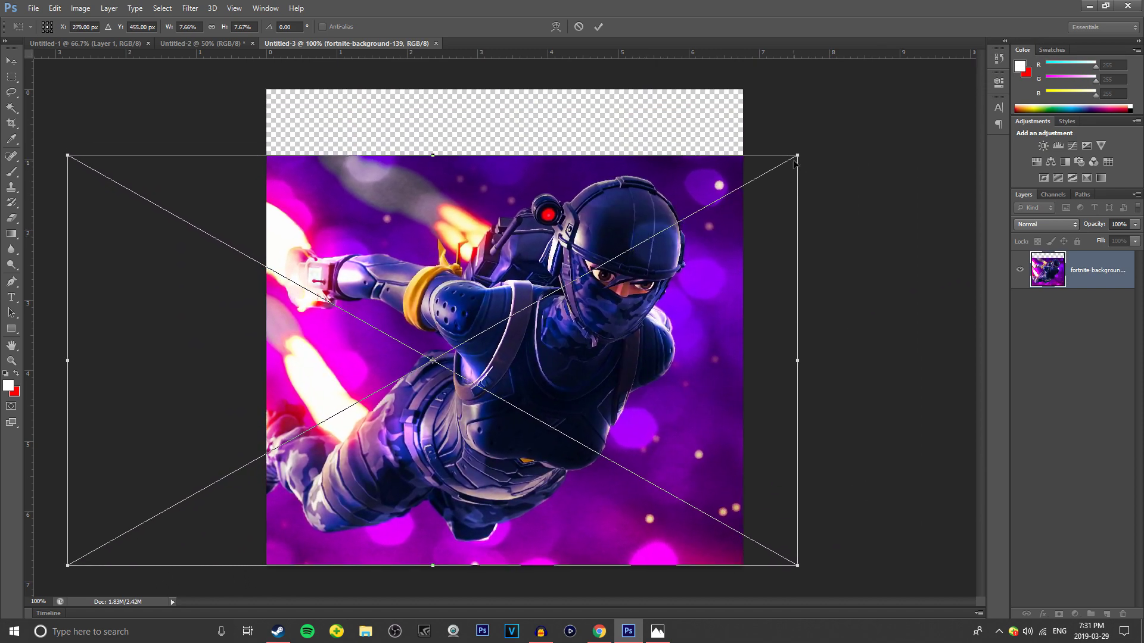
left_click_drag(797, 155, 975, 58)
left_click_drag(881, 136, 788, 162)
key("Return")
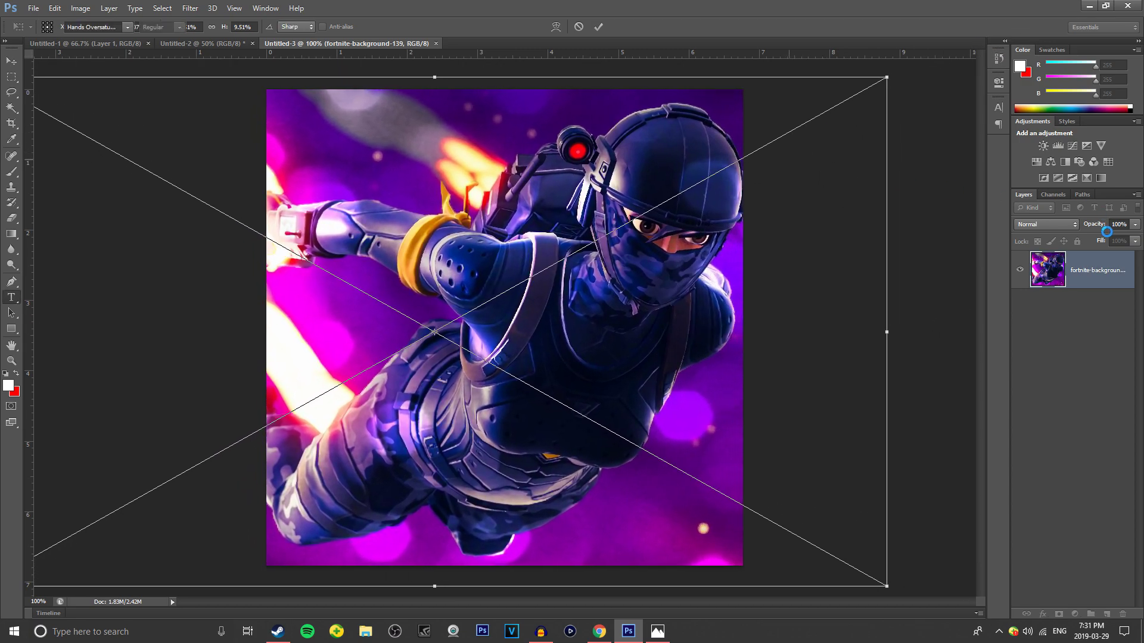
Step: Place the blue light-streak image 1 above the Fortnite background and enlarge it to cover the canvas
left_click(33, 8)
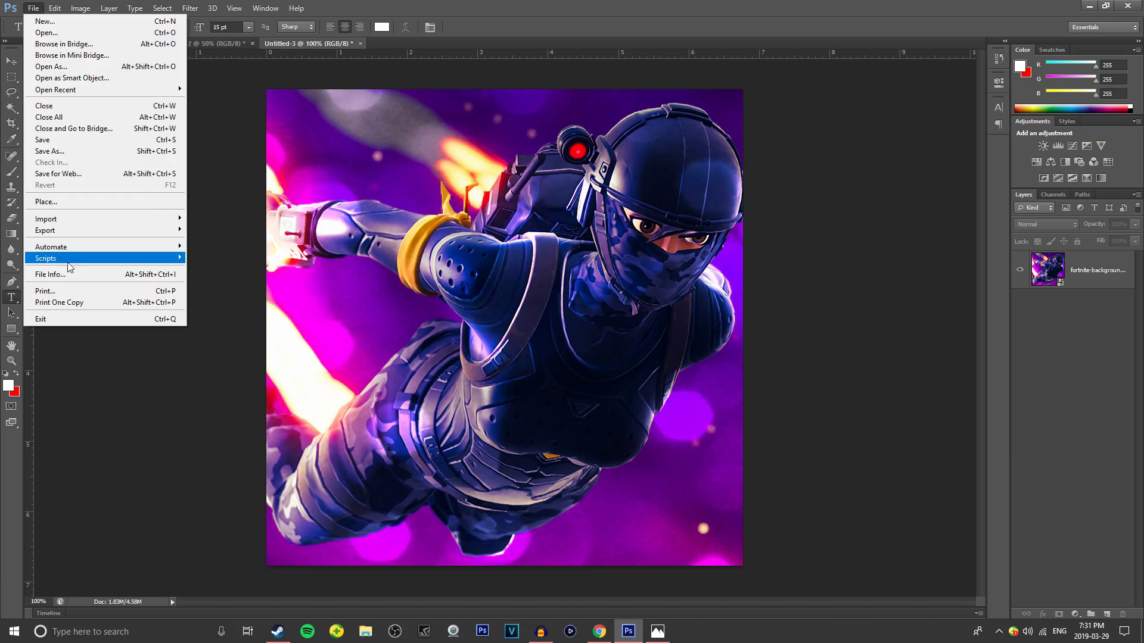
left_click(60, 202)
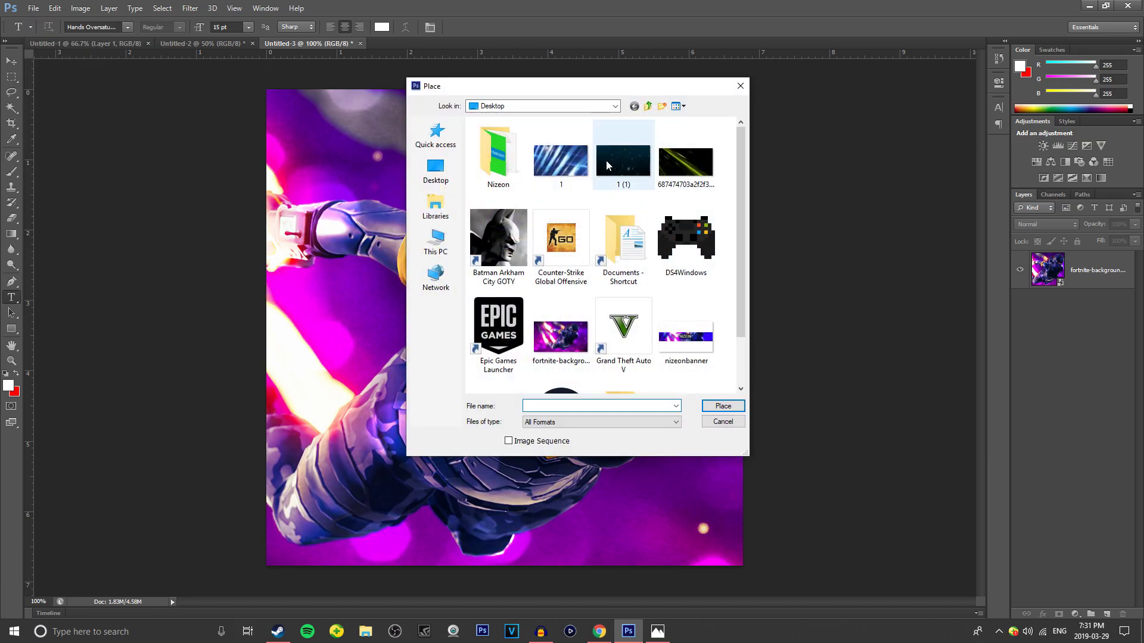
double_click(574, 162)
left_click_drag(743, 194, 1085, 2)
left_click_drag(816, 208, 498, 339)
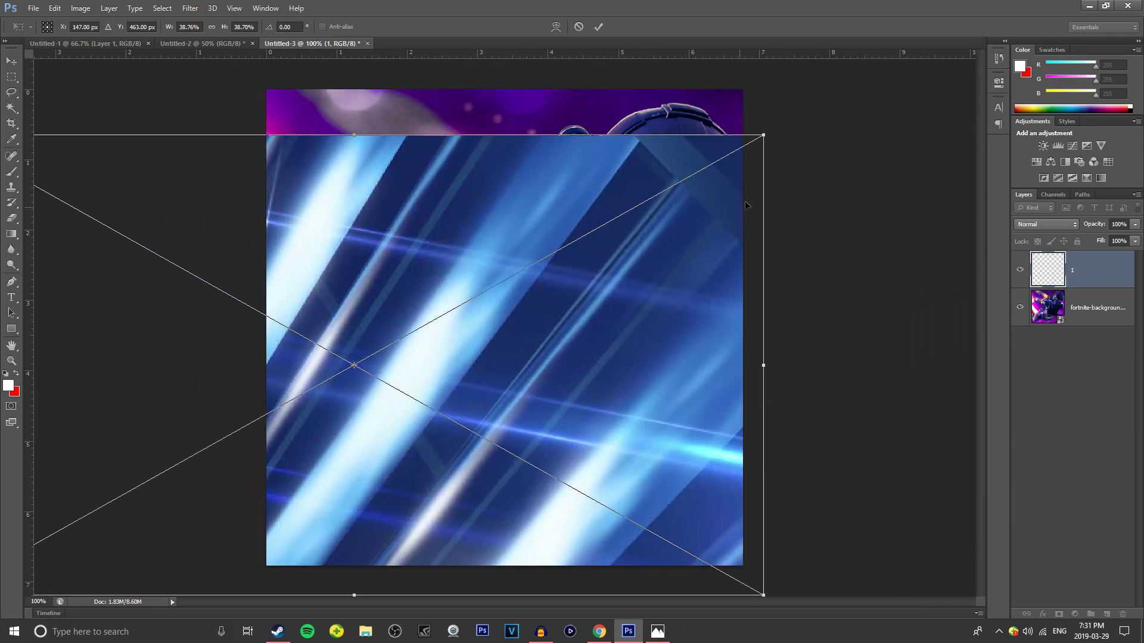
left_click_drag(763, 135, 926, 59)
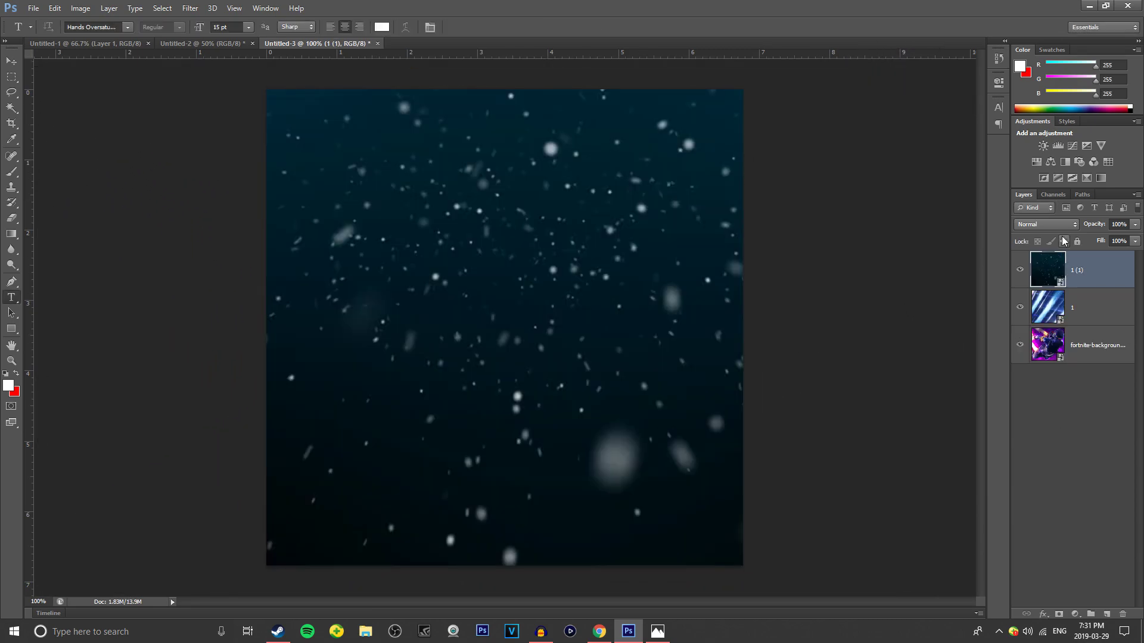
Step: Set the blend mode of layer 1 (1) to Color Dodge and of layer 1 to Overlay
left_click(1052, 225)
left_click(1035, 342)
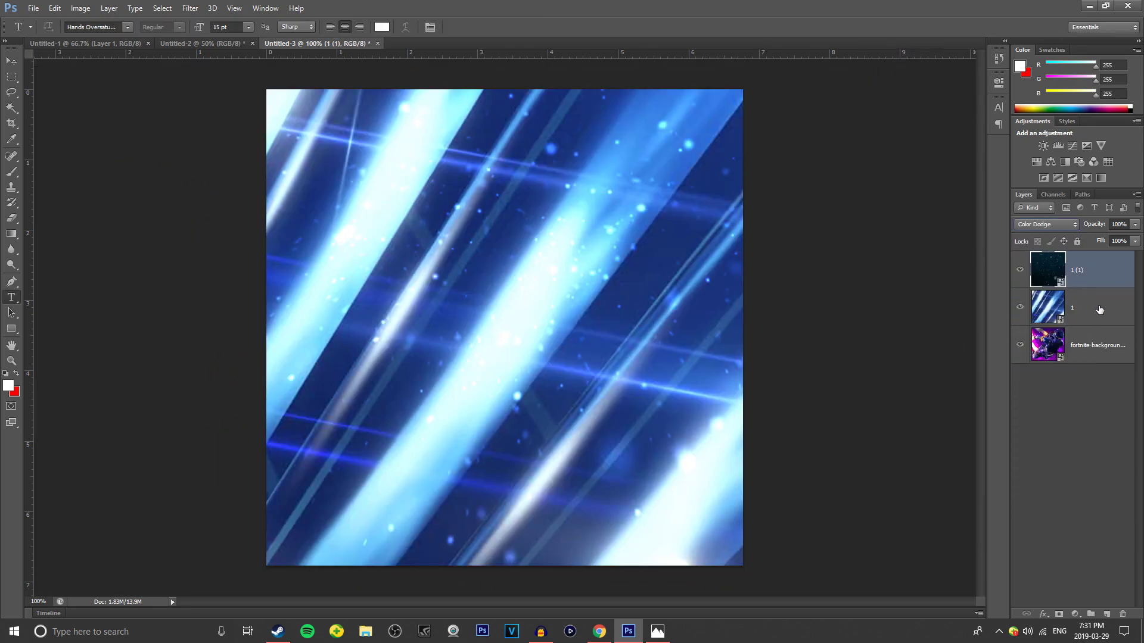
left_click(1094, 305)
left_click(1034, 225)
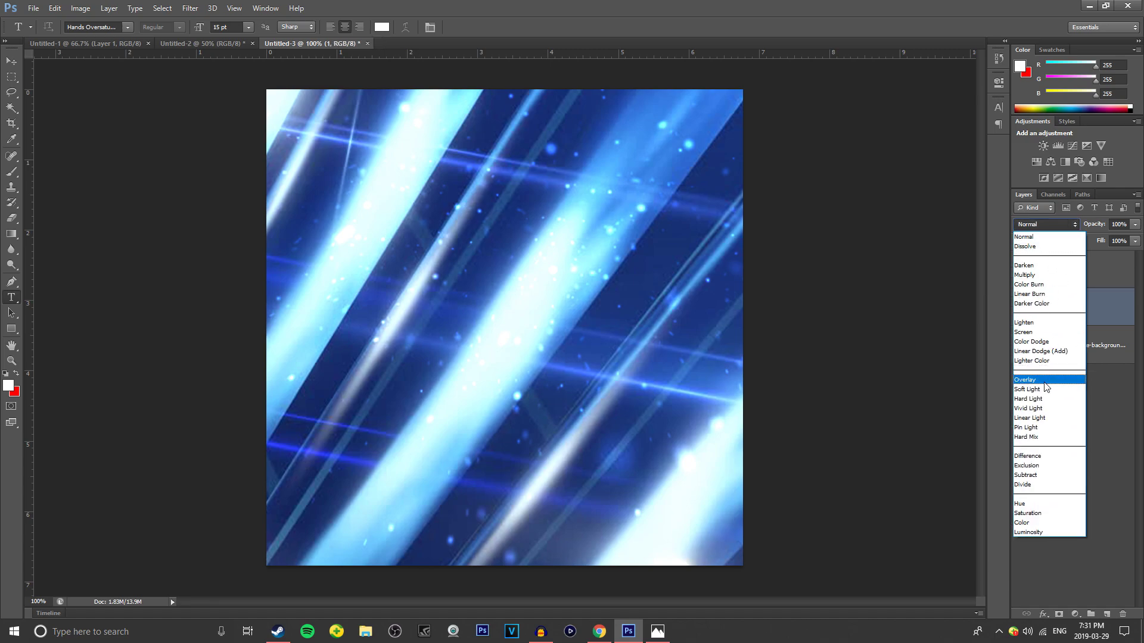
left_click(1046, 381)
left_click(1093, 475)
Step: Check the finished YouTube banner document for reference and add the text NIZEON to the square Untitled-3 document
left_click(216, 46)
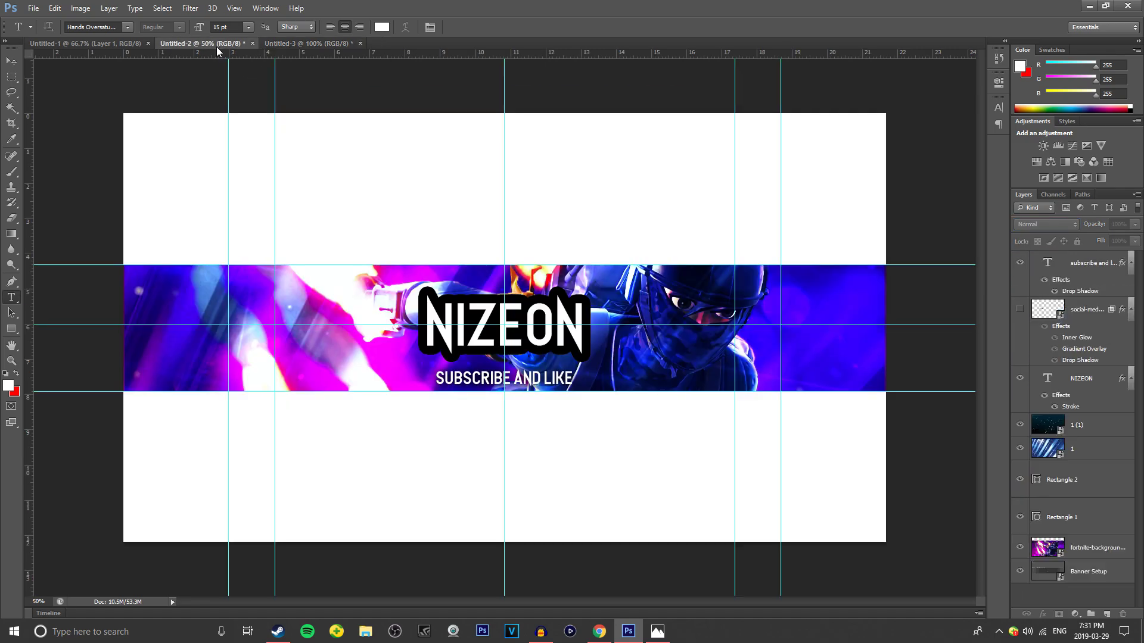
left_click(309, 45)
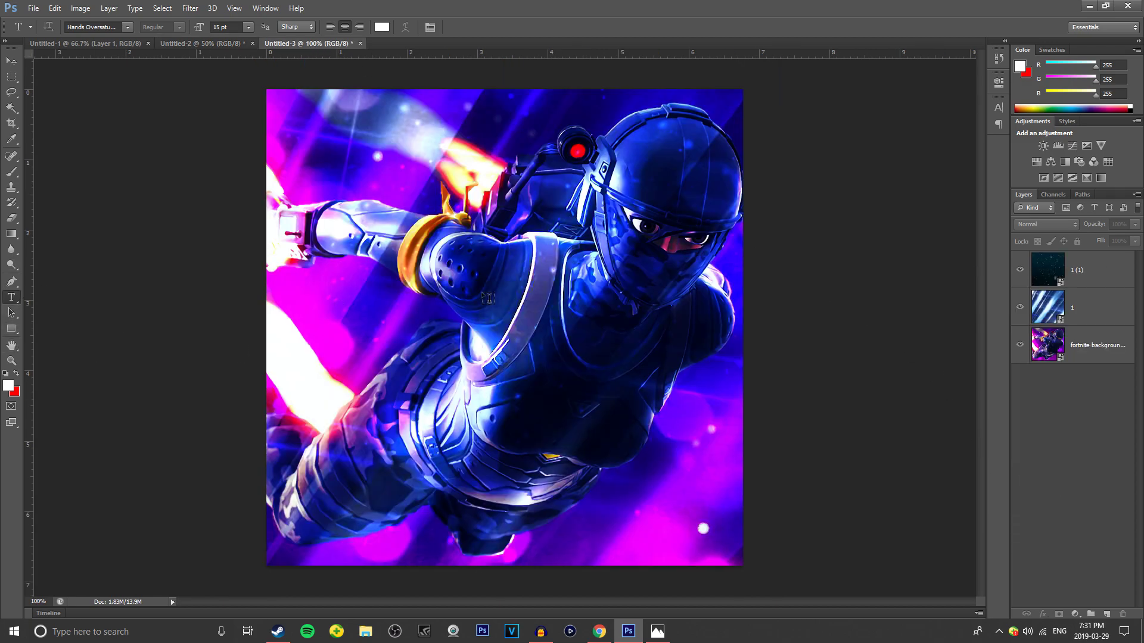
left_click(414, 326)
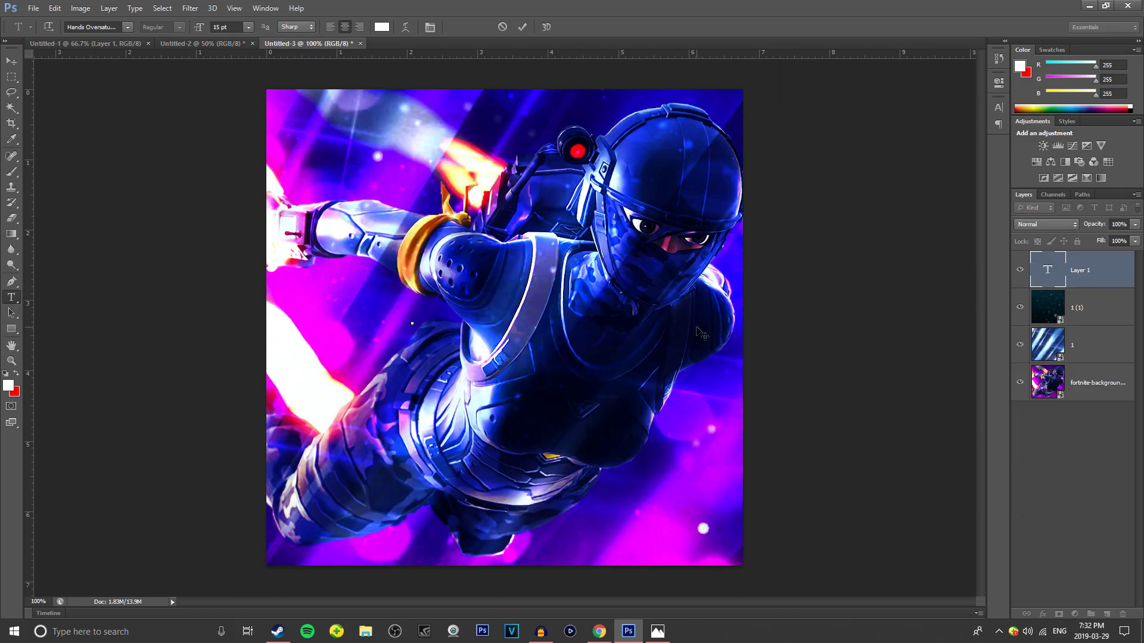
type("NIZEON")
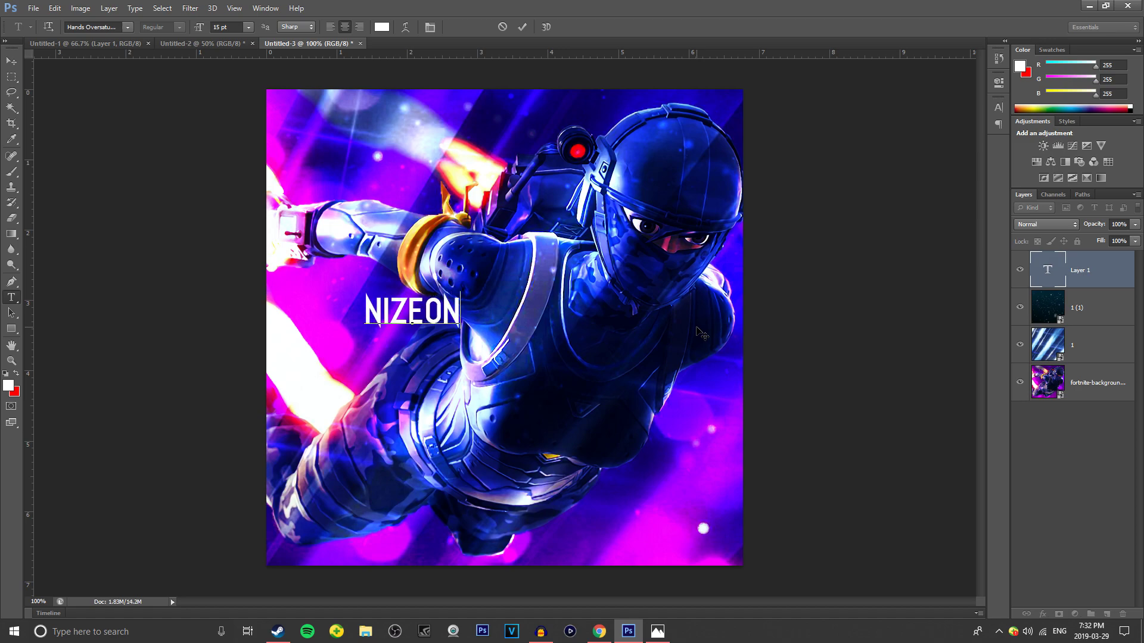
Step: Try several font sizes for the NIZEON text, set it to 50 pt and move it near the canvas center
left_click_drag(470, 307, 173, 246)
left_click_drag(239, 28, 1, 2)
type("30")
key("Return")
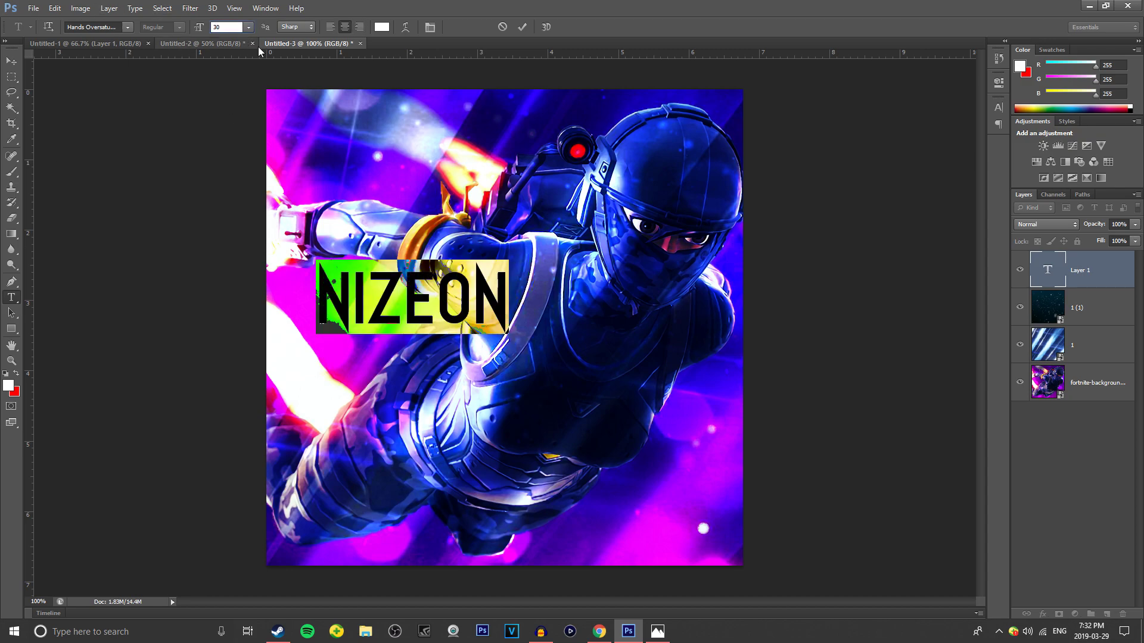
type("1")
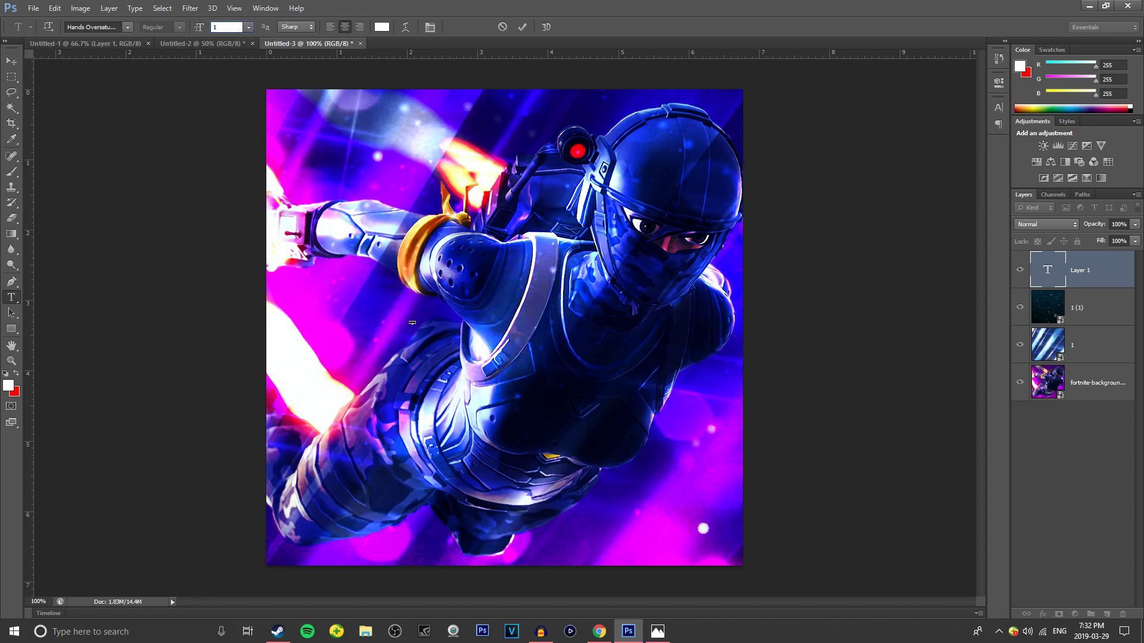
type("5")
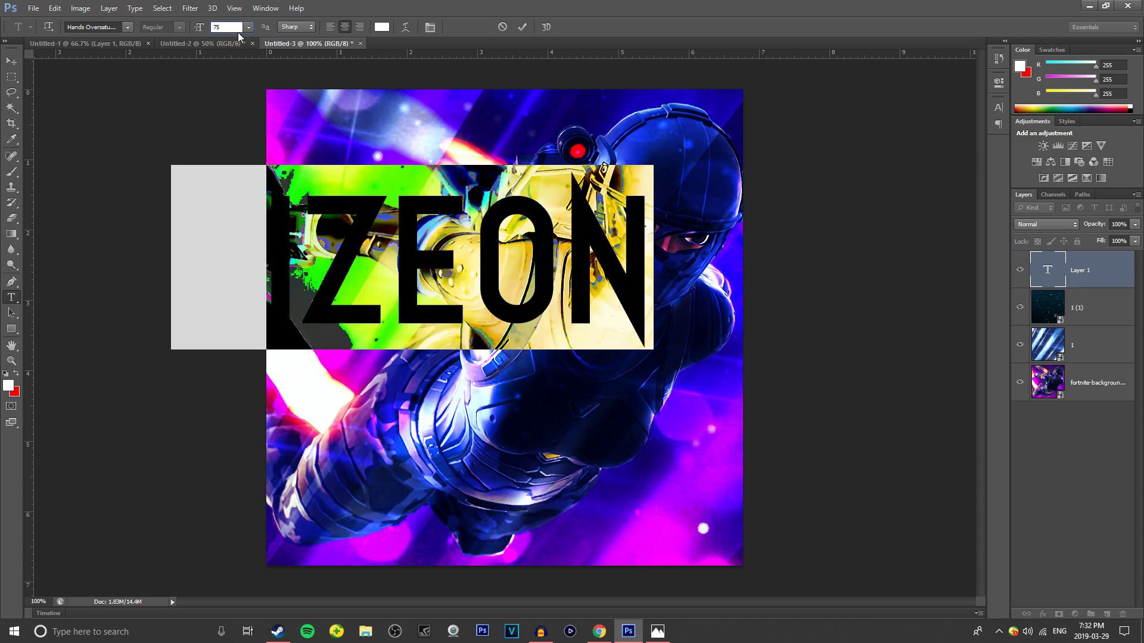
type("50")
left_click(455, 290)
left_click_drag(463, 202, 586, 242)
left_click(1086, 423)
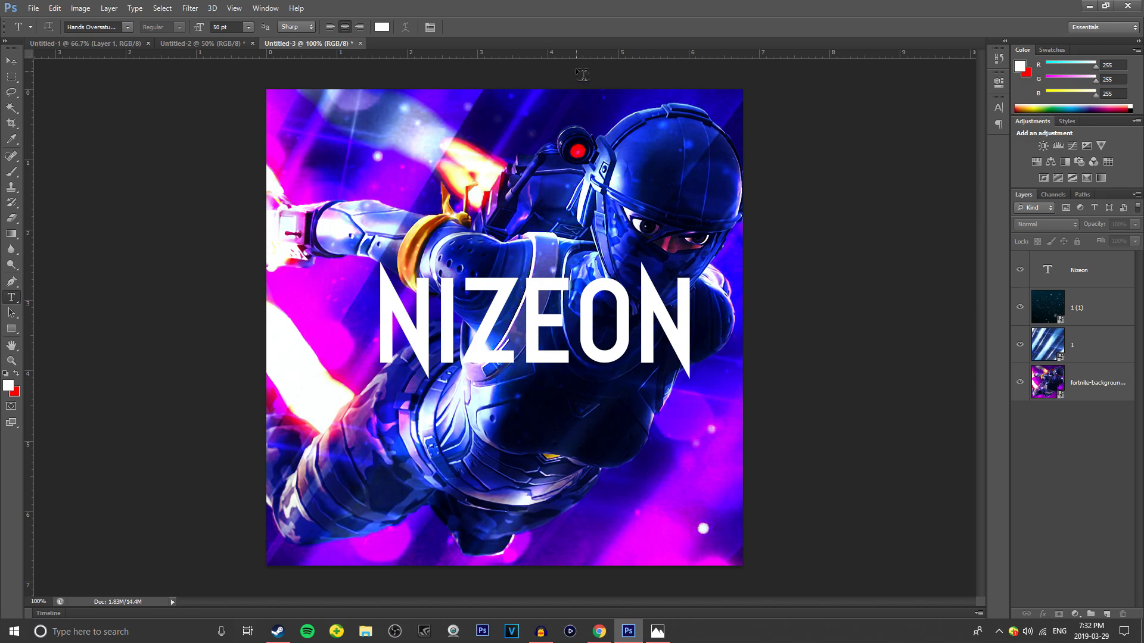
Step: Add a horizontal and a vertical guide through the canvas center and center the NIZEON text on their intersection
left_click_drag(578, 58, 790, 325)
left_click_drag(28, 346, 511, 370)
left_click(1095, 271)
key("ctrl+t")
left_click_drag(611, 305, 582, 313)
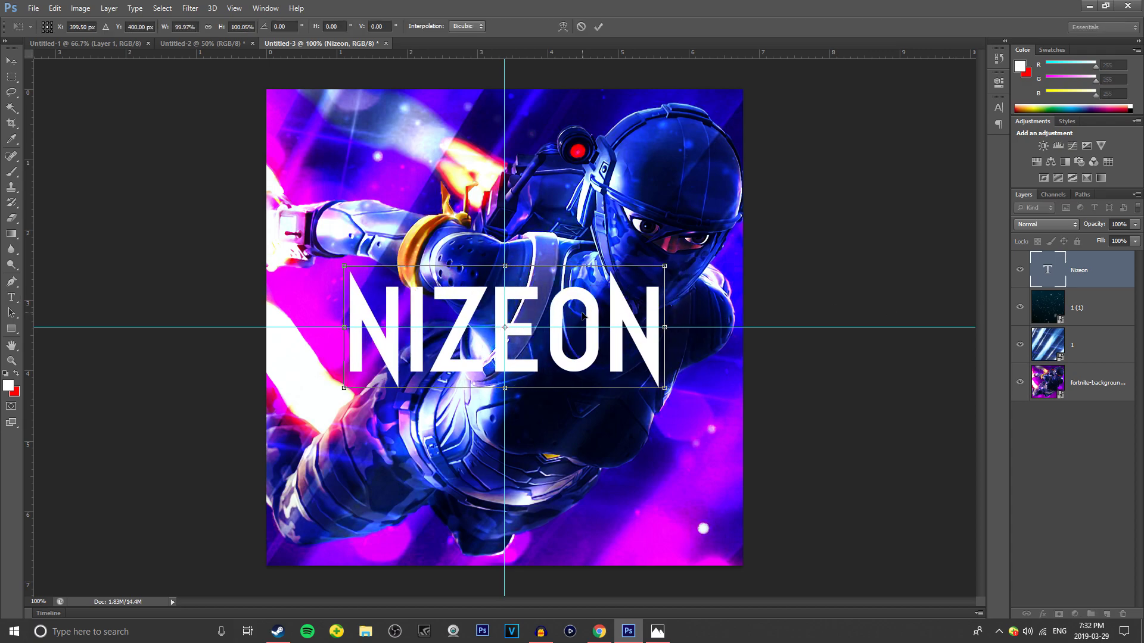
key("Return")
key("t")
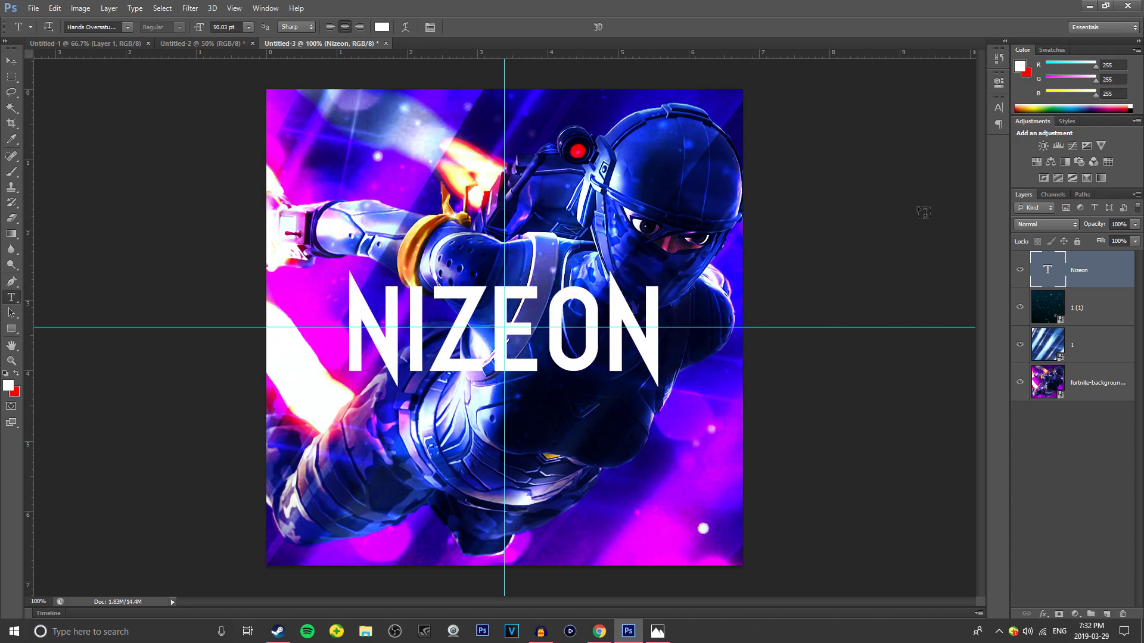
Step: Apply a black 30 px outside stroke to the NIZEON text and reopen its layer style settings
double_click(1122, 271)
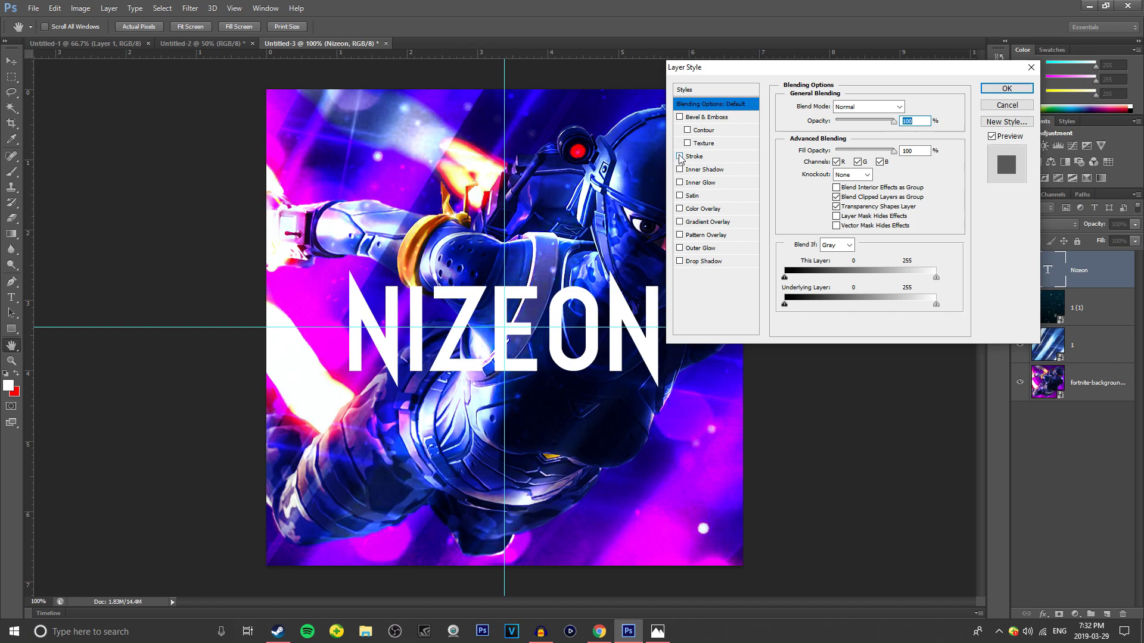
left_click(679, 156)
left_click(695, 156)
left_click_drag(829, 106, 841, 110)
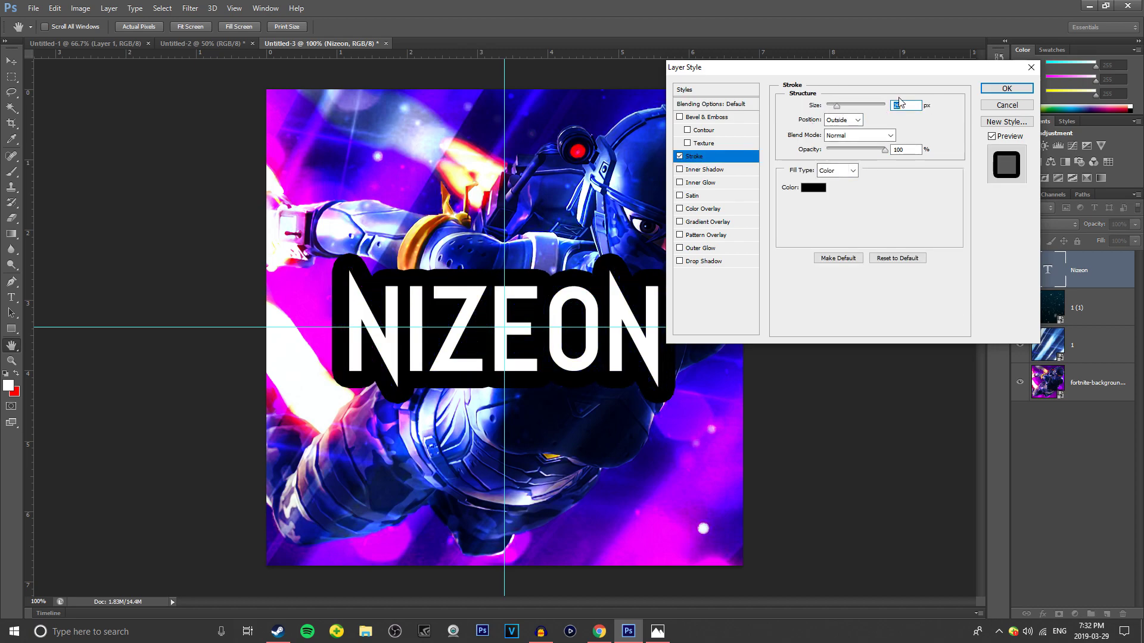
type("30")
key("Return")
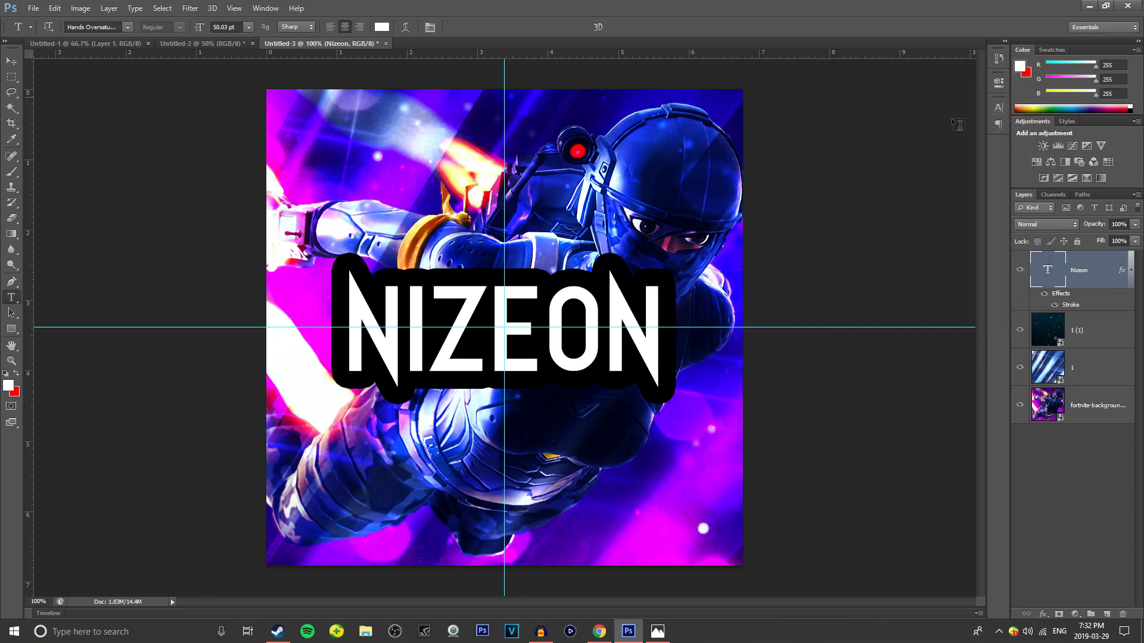
double_click(1102, 267)
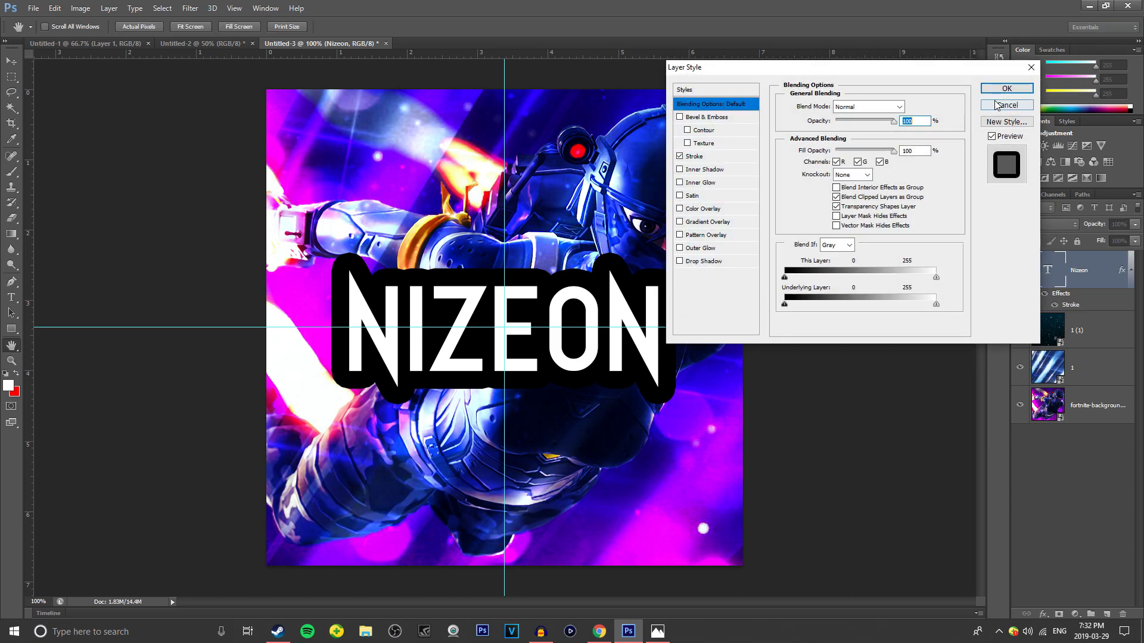
Step: Leave the layer style settings unchanged and save the square profile picture to the Desktop as a Maximum-quality JPEG named nizeonlogo
left_click(1000, 105)
left_click(1107, 438)
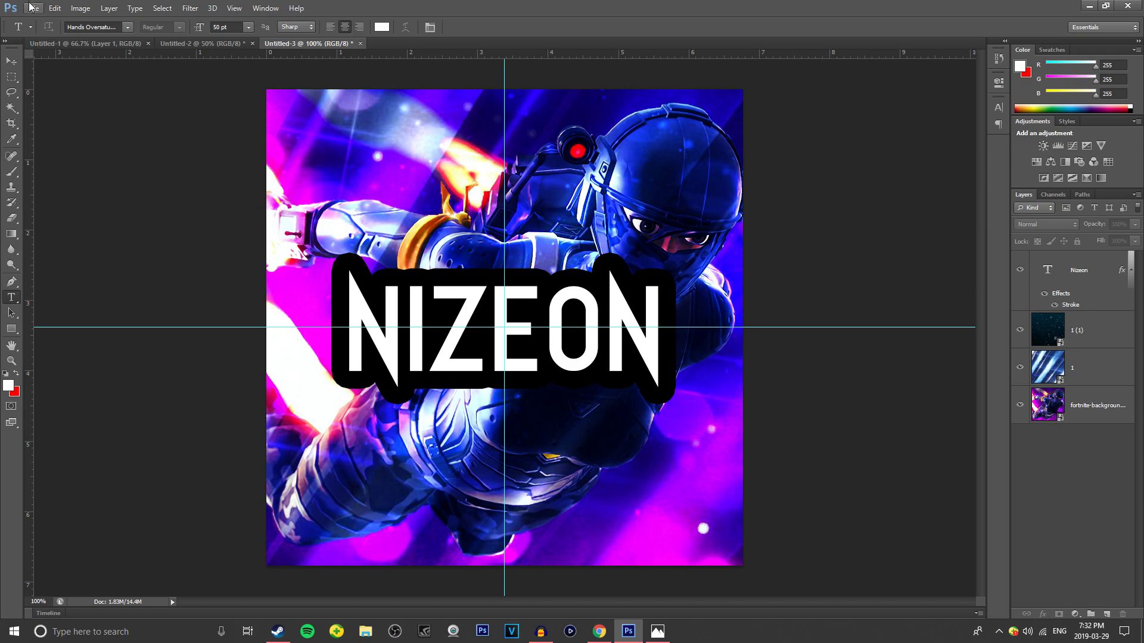
left_click(33, 9)
left_click(92, 155)
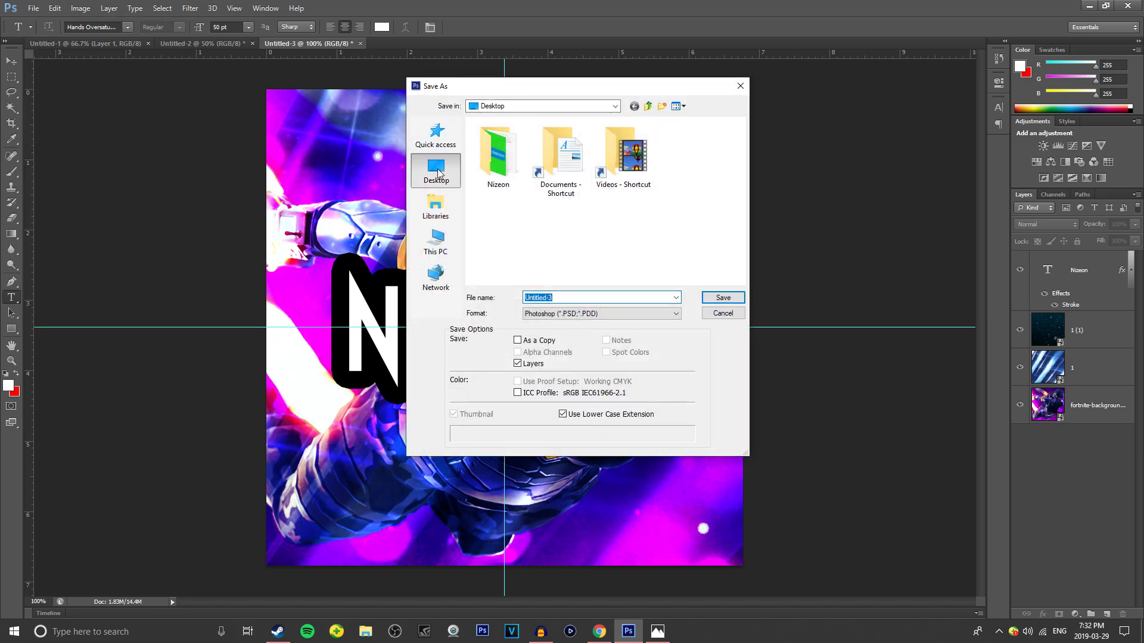
left_click(437, 171)
left_click(586, 314)
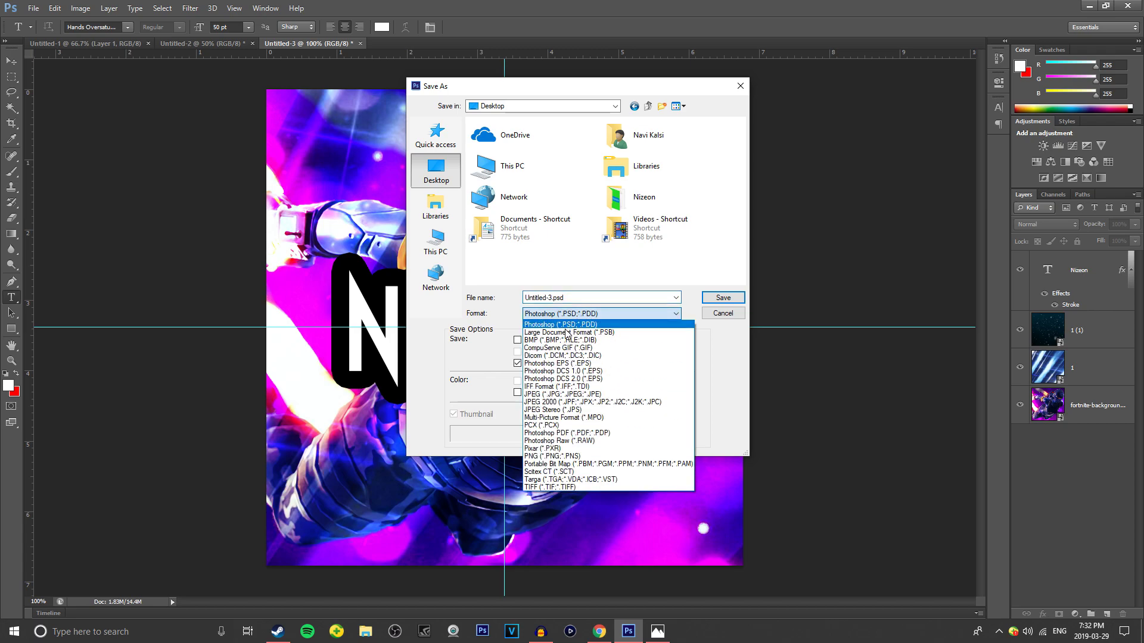
left_click(560, 394)
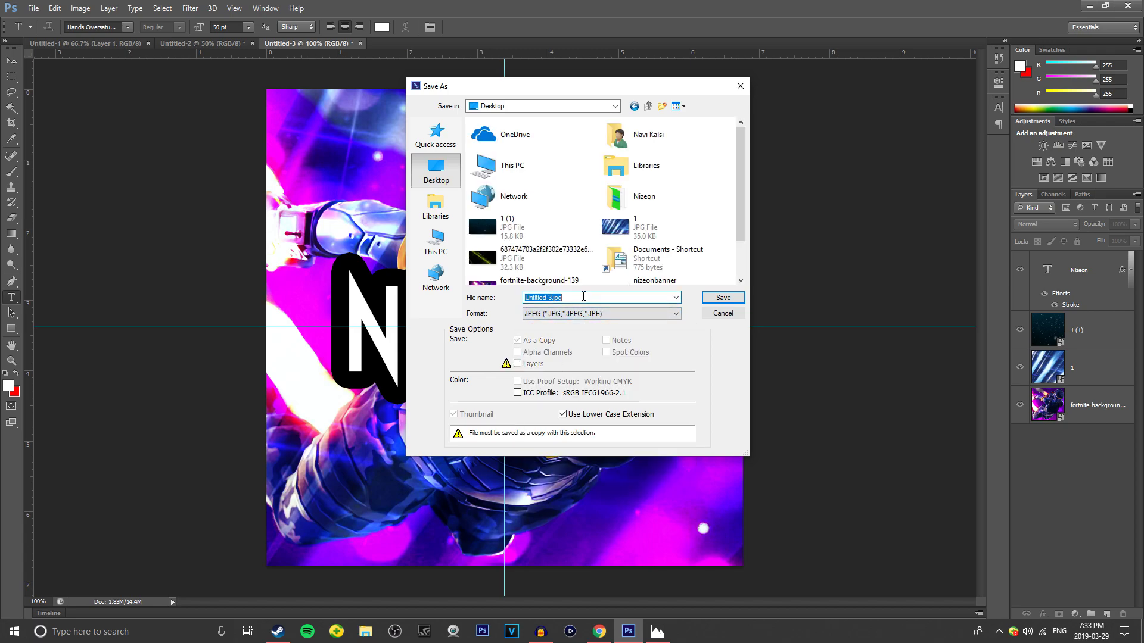
type("nizeonlogo")
key("Return")
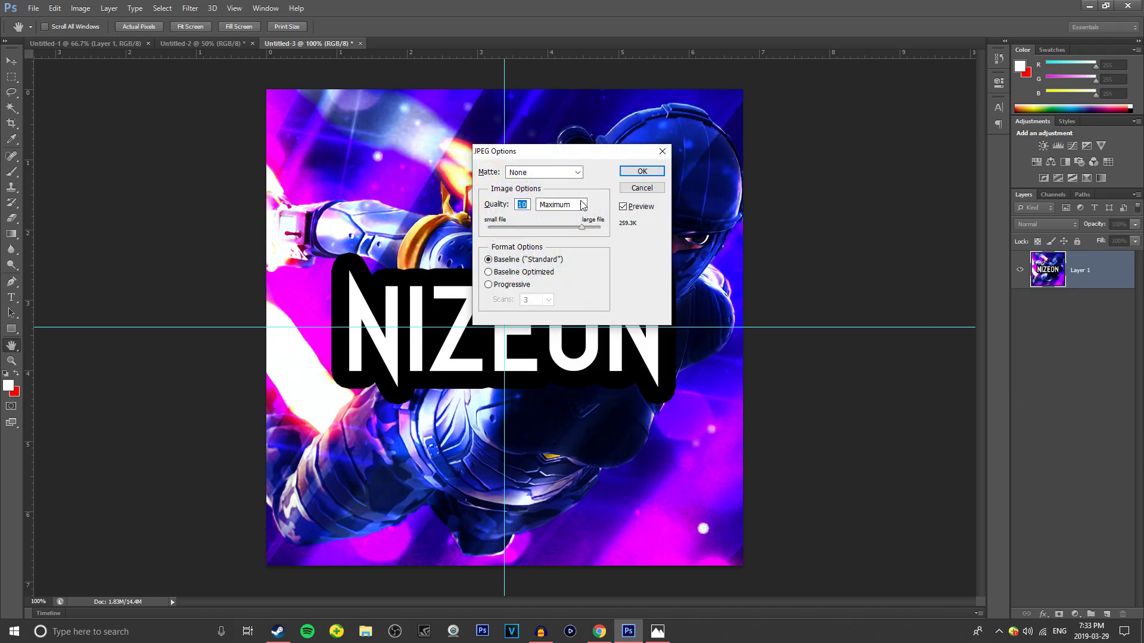
left_click(633, 172)
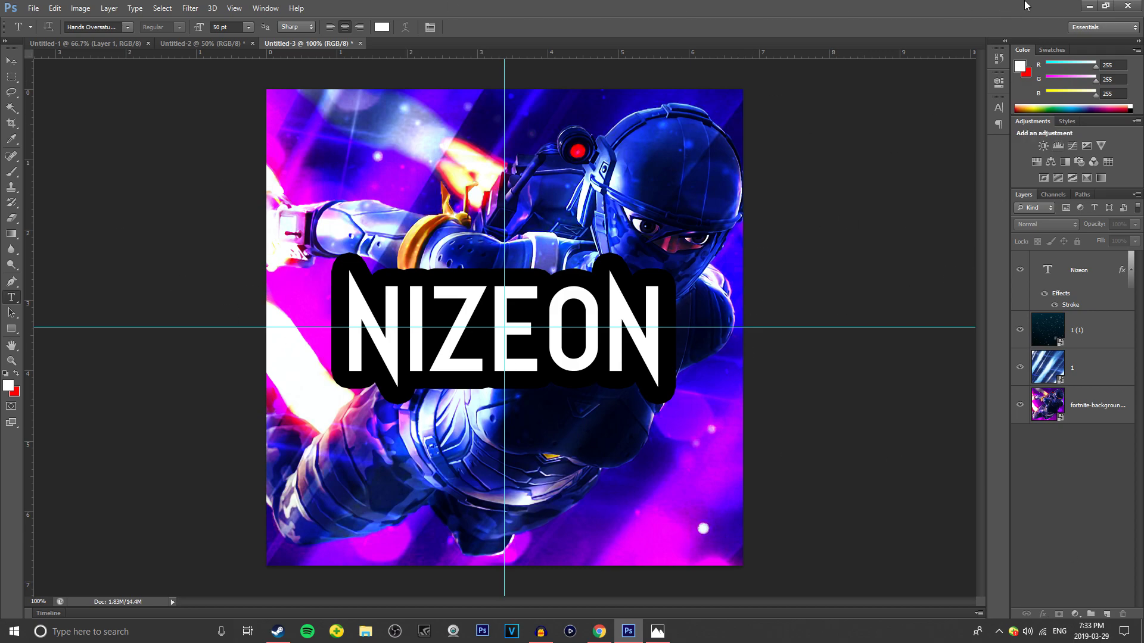
Step: Switch to the desktop and check the saved nizeonlogo.jpg in Photos
left_click(1086, 5)
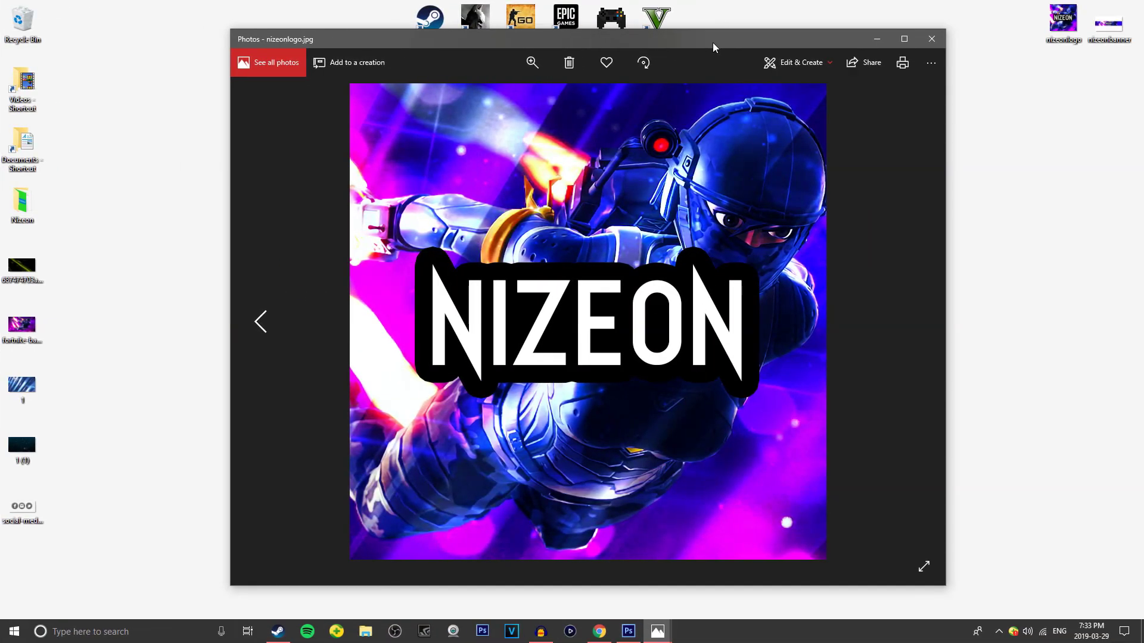
left_click_drag(712, 41, 642, 35)
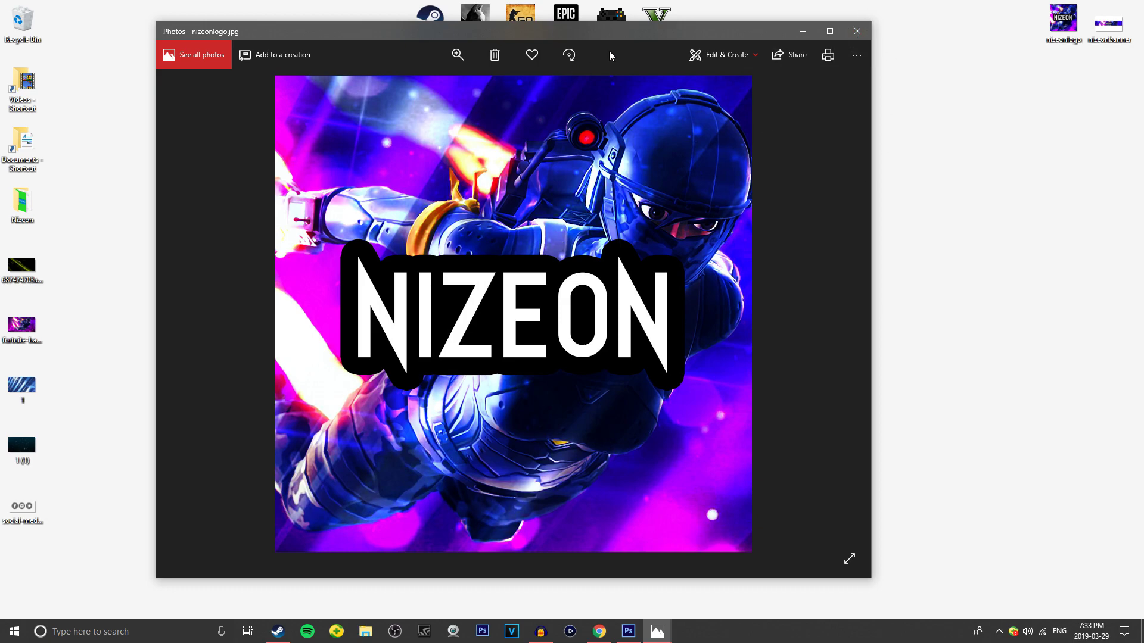
left_click(858, 32)
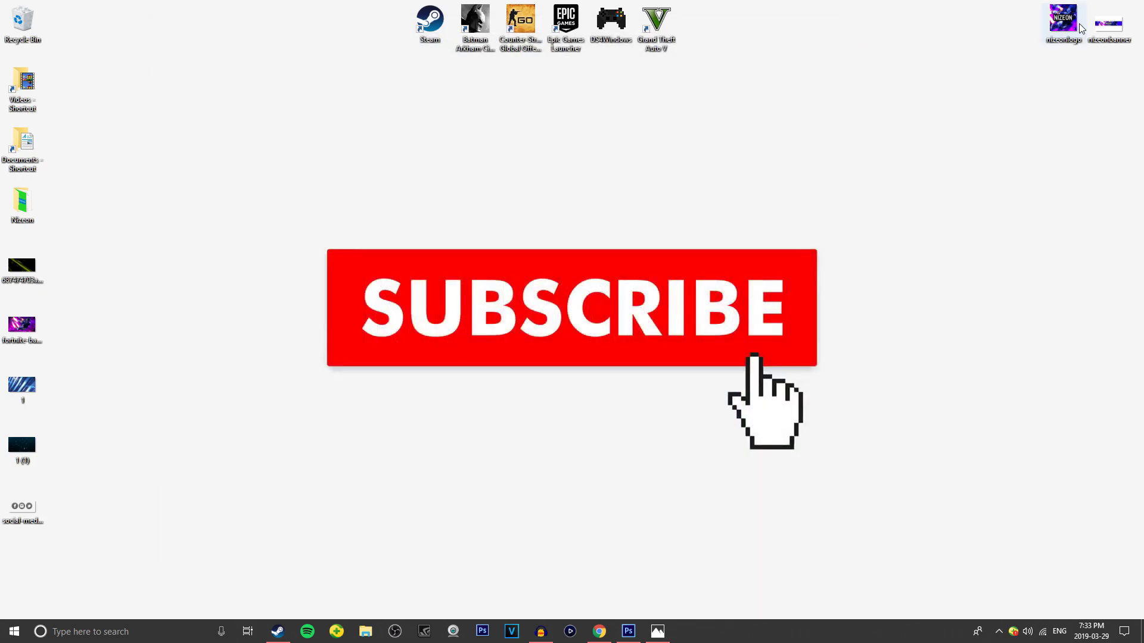
Step: View nizeonbanner.jpg and nizeonlogo.jpg in turn, and look at the YouTube channel page in Chrome
double_click(1096, 24)
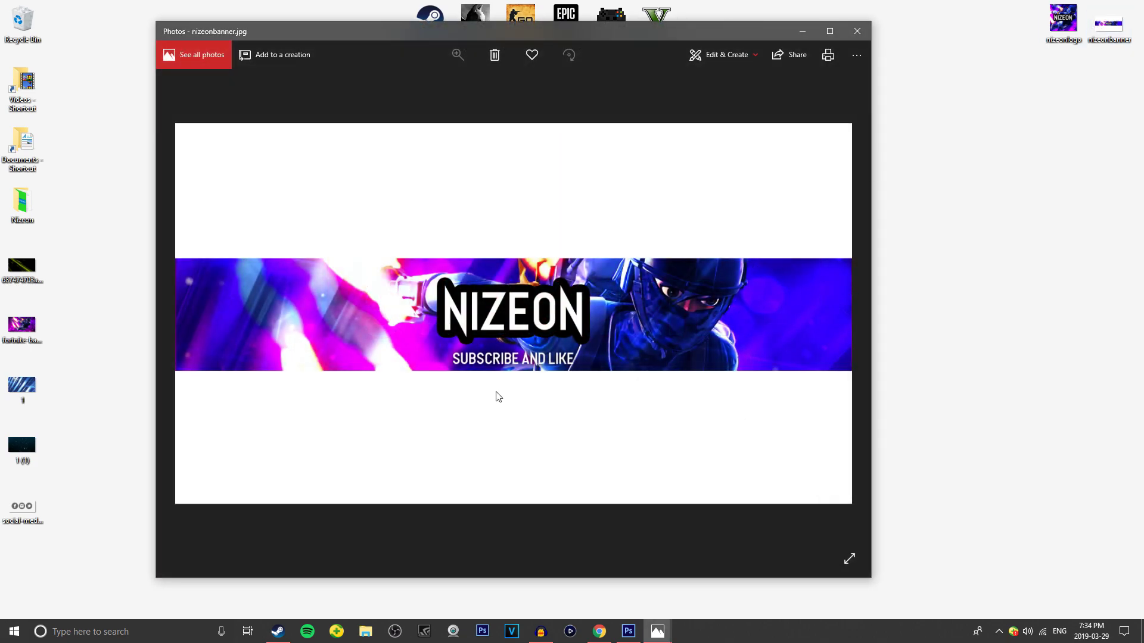
left_click(856, 31)
double_click(1052, 36)
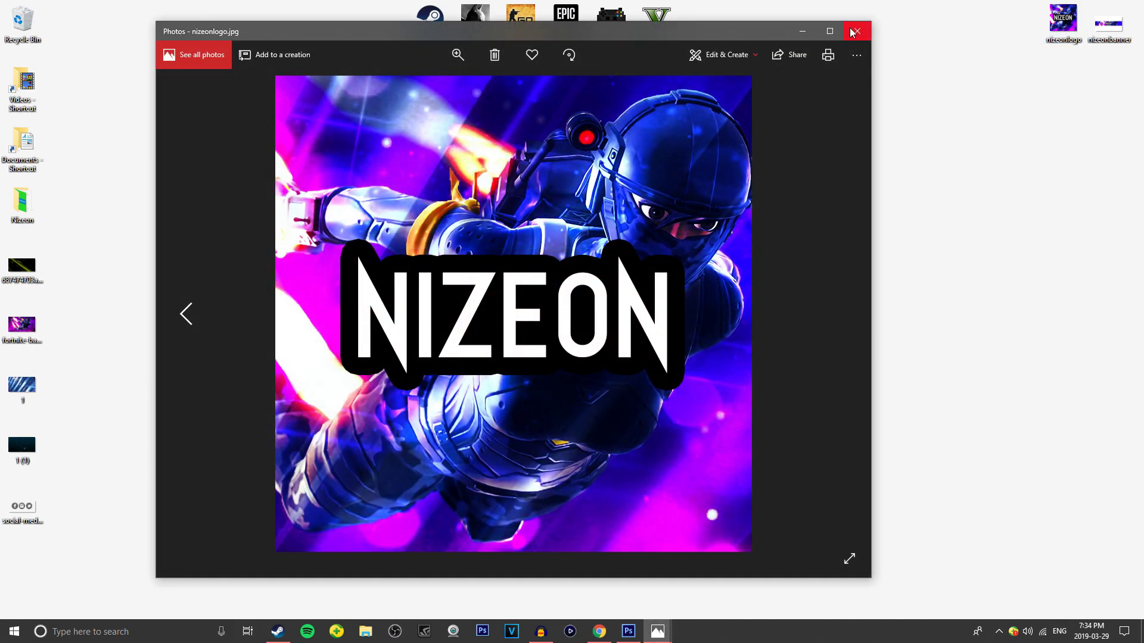
left_click(856, 31)
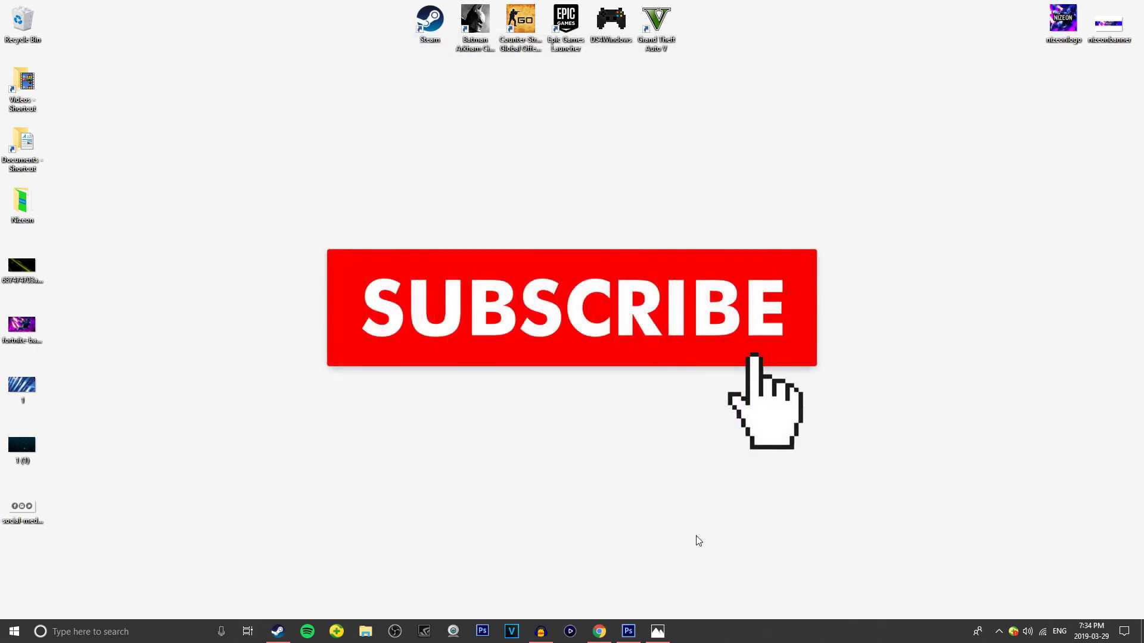
left_click(605, 629)
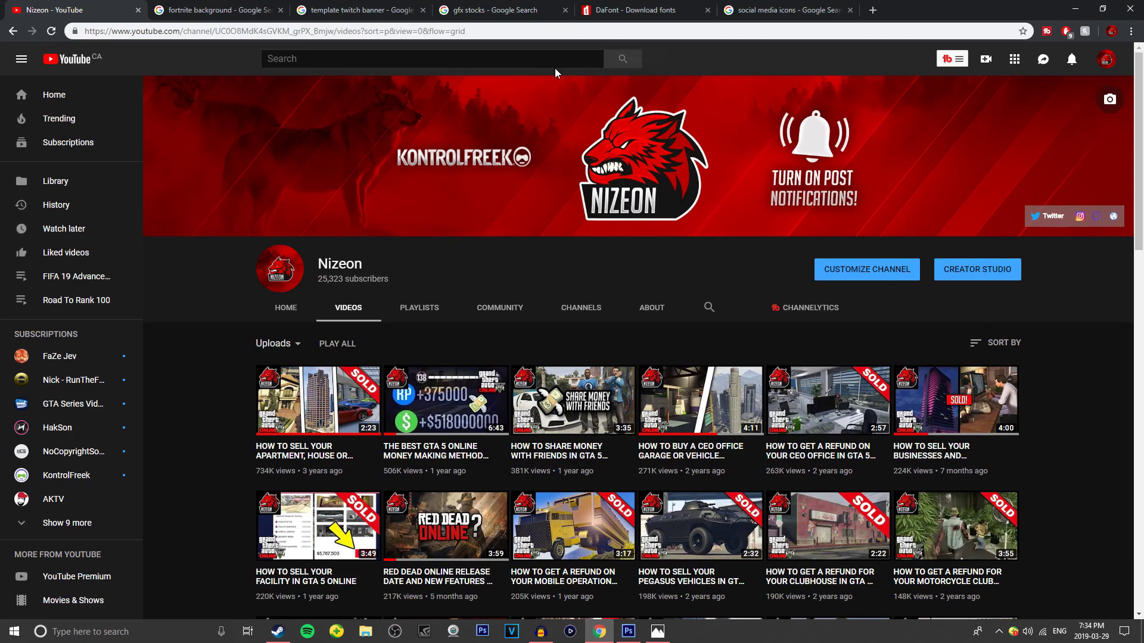
left_click(1077, 11)
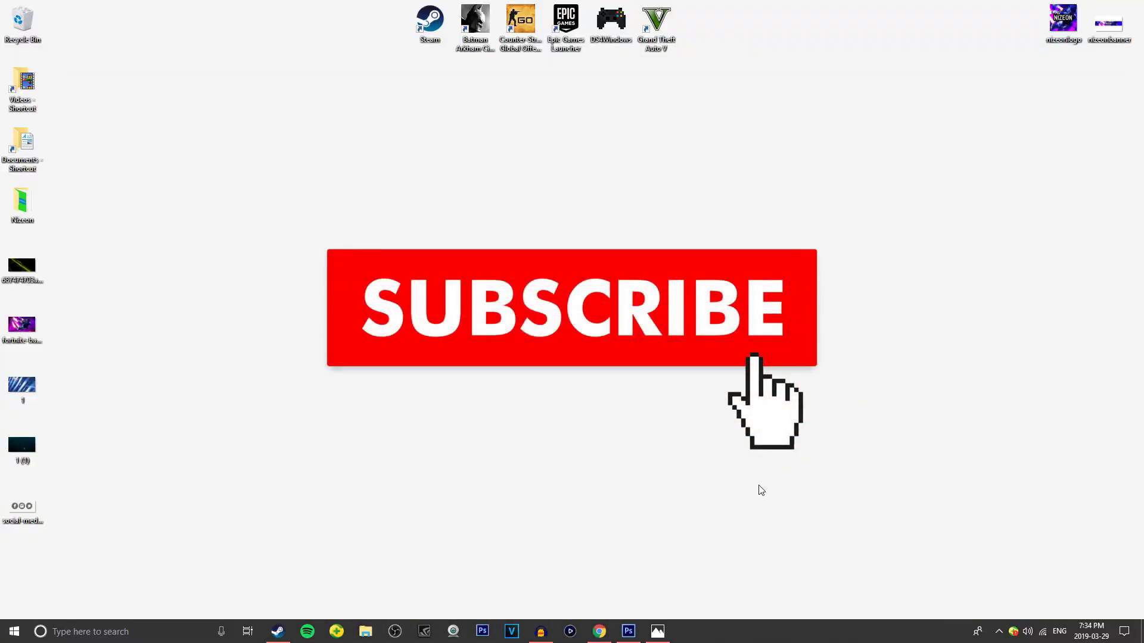
Step: Open nizeonlogo.jpg and nizeonbanner.jpg in separate Photos windows and arrange them side by side for comparison
double_click(1061, 31)
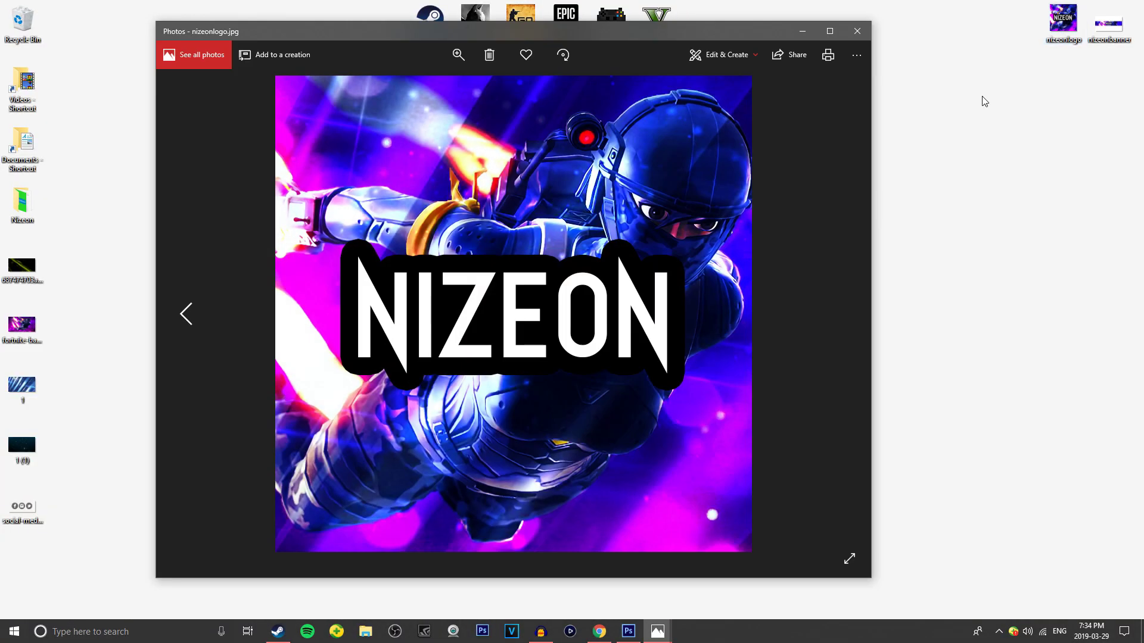
left_click_drag(696, 26, 563, 26)
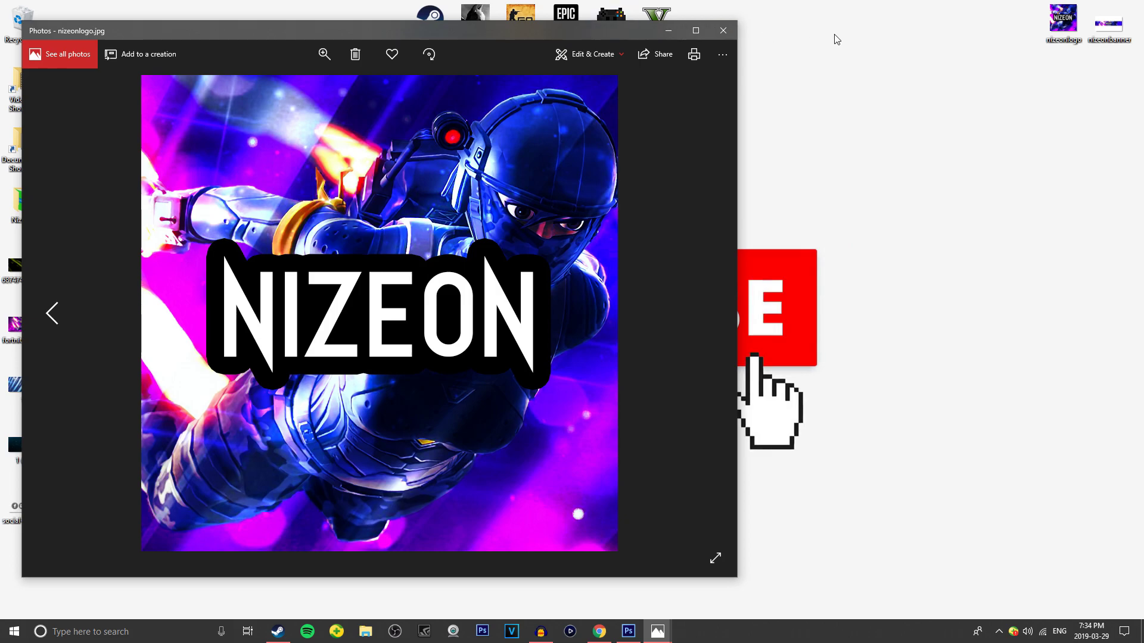
double_click(1108, 24)
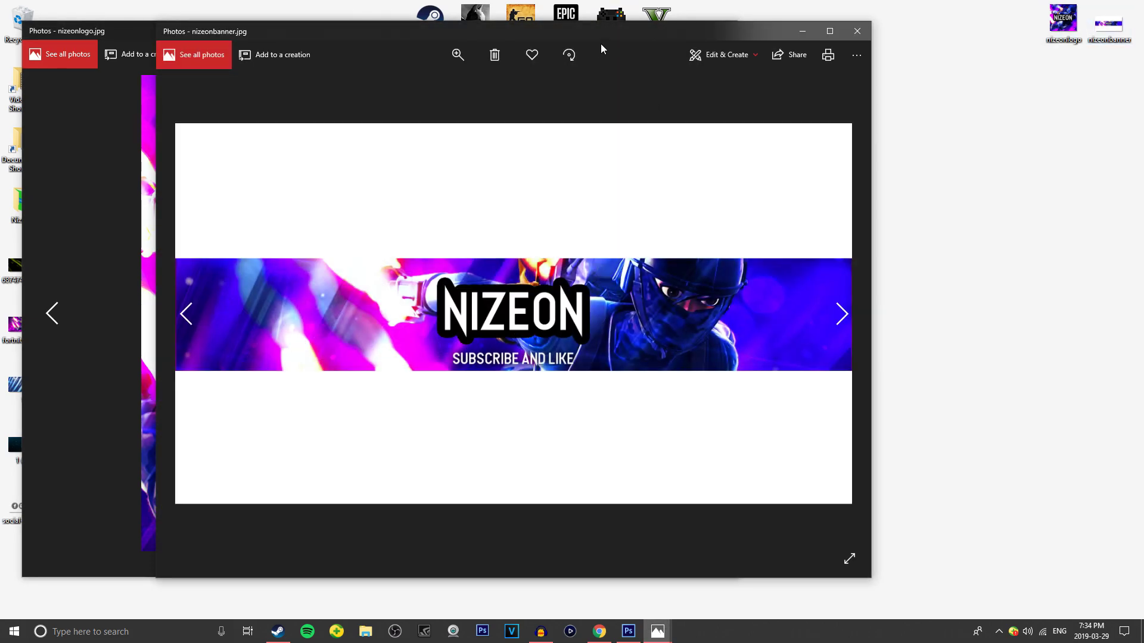
left_click_drag(600, 44, 893, 27)
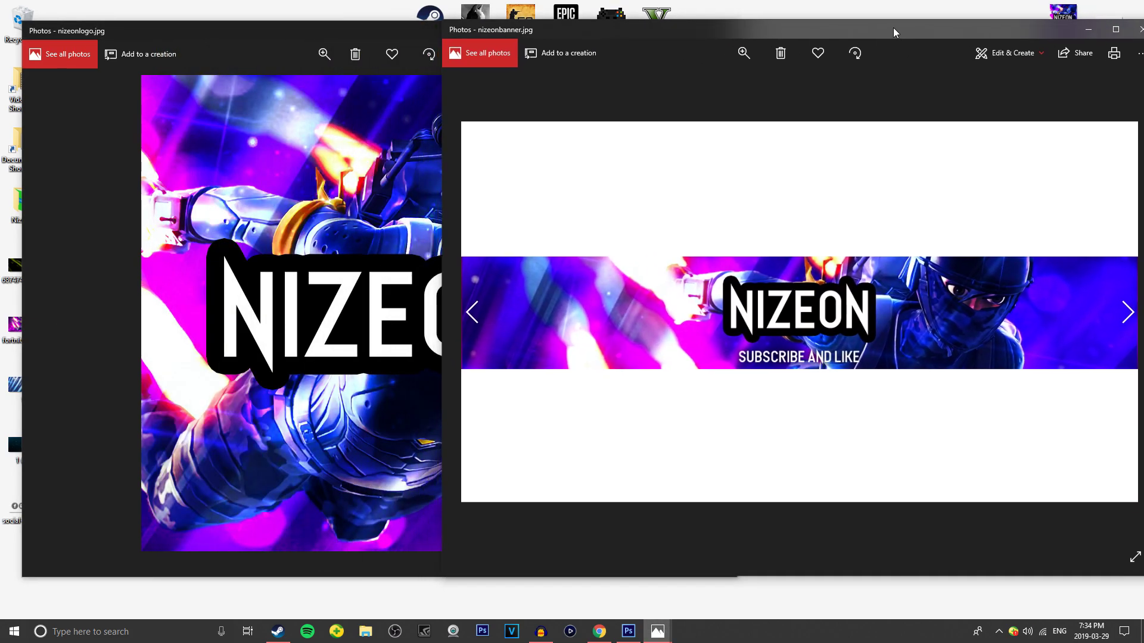
left_click_drag(387, 27, 324, 35)
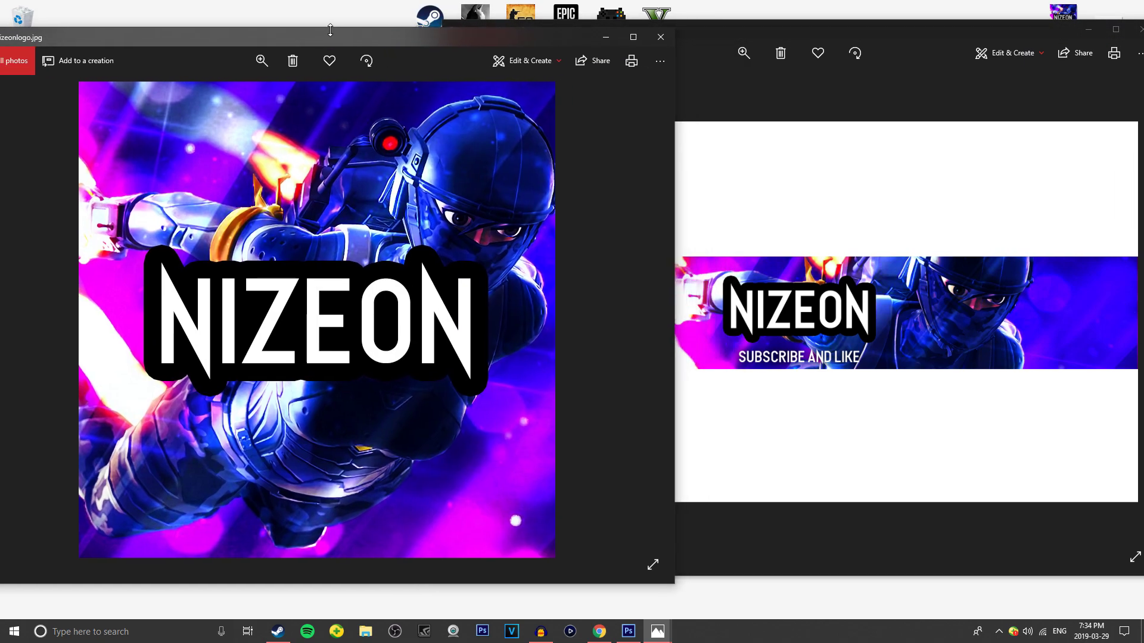